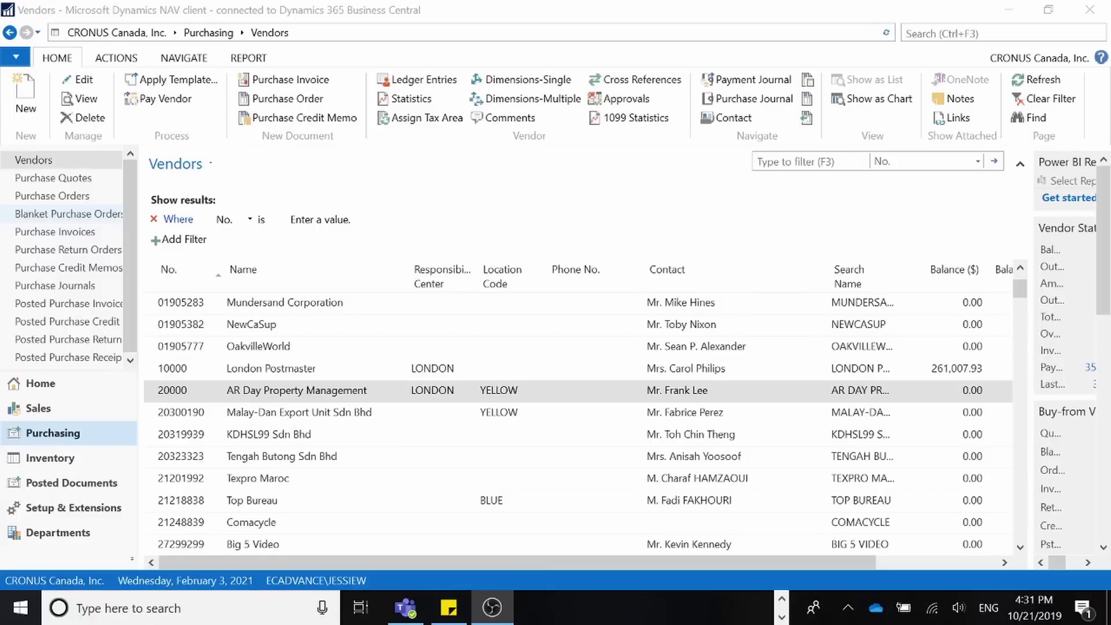
# Check the ECA Bank account number on the AR Day Property Management vendor, then return to Vendors.
pyautogui.doubleClick(317, 397)
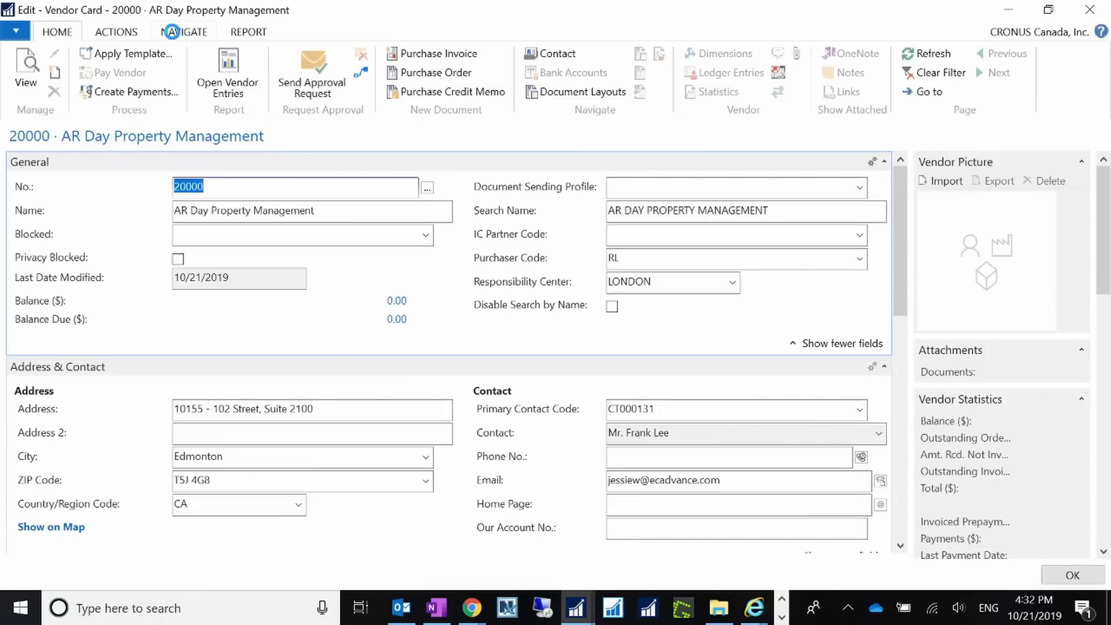
pyautogui.click(171, 31)
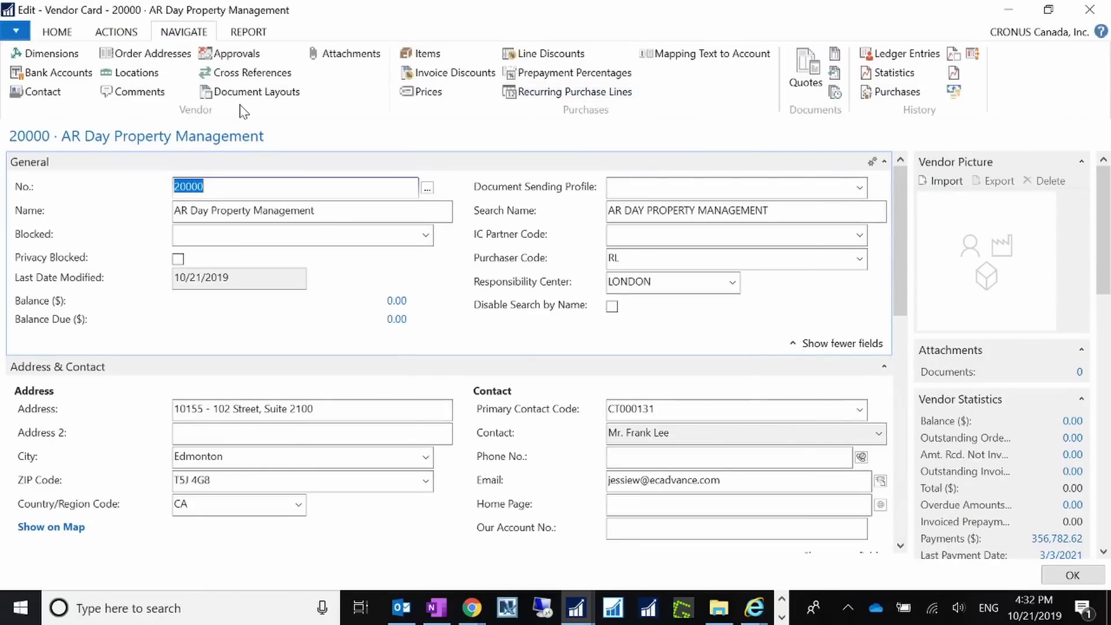
pyautogui.click(58, 72)
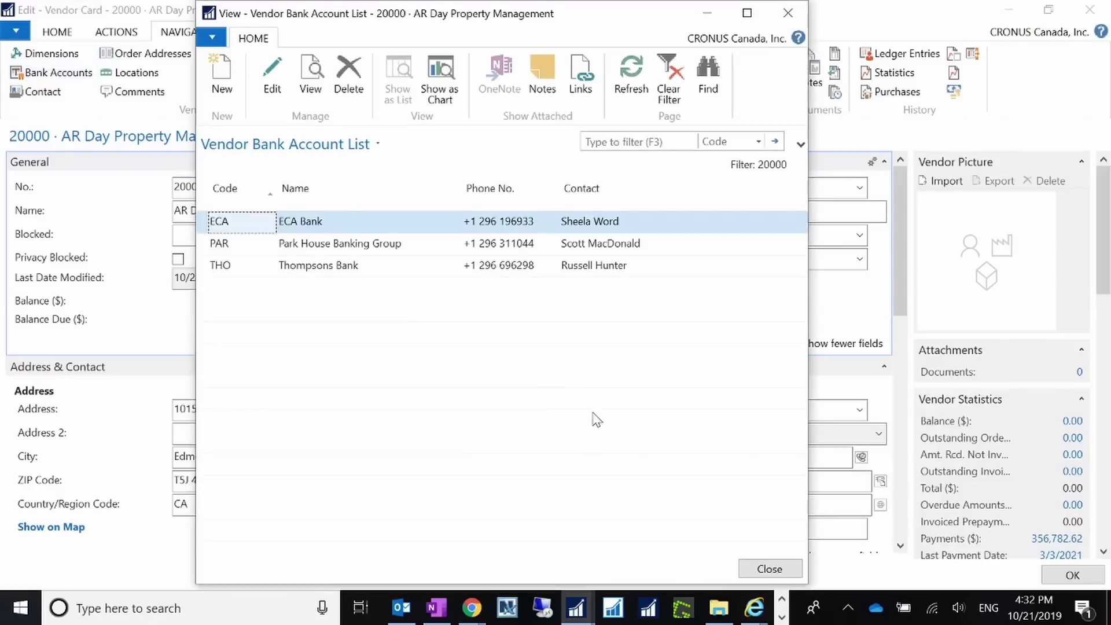
pyautogui.click(270, 81)
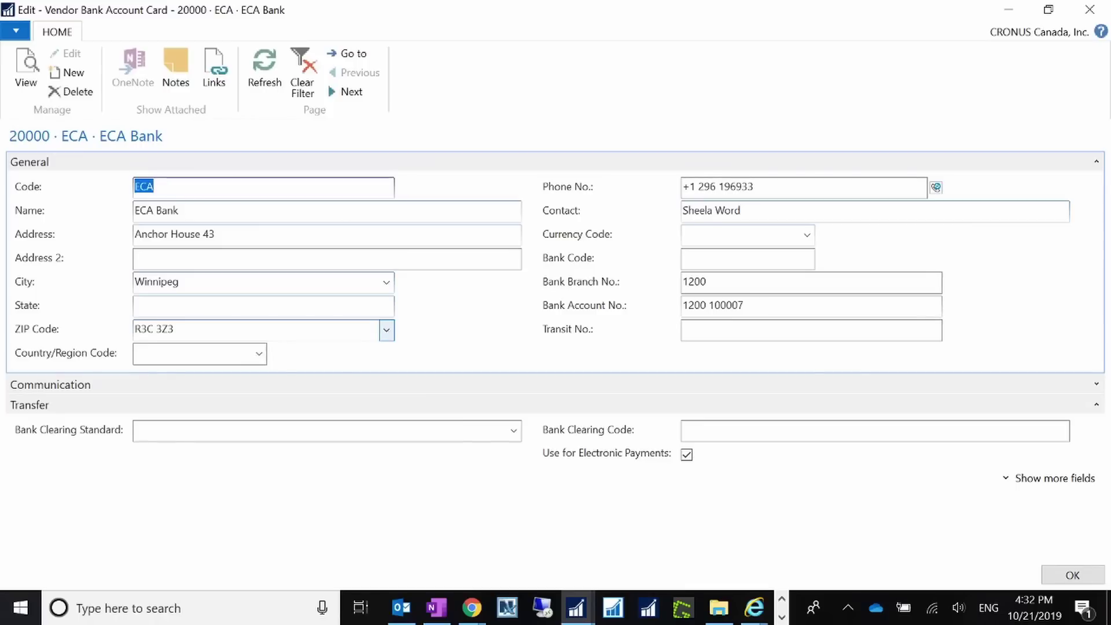
pyautogui.click(752, 306)
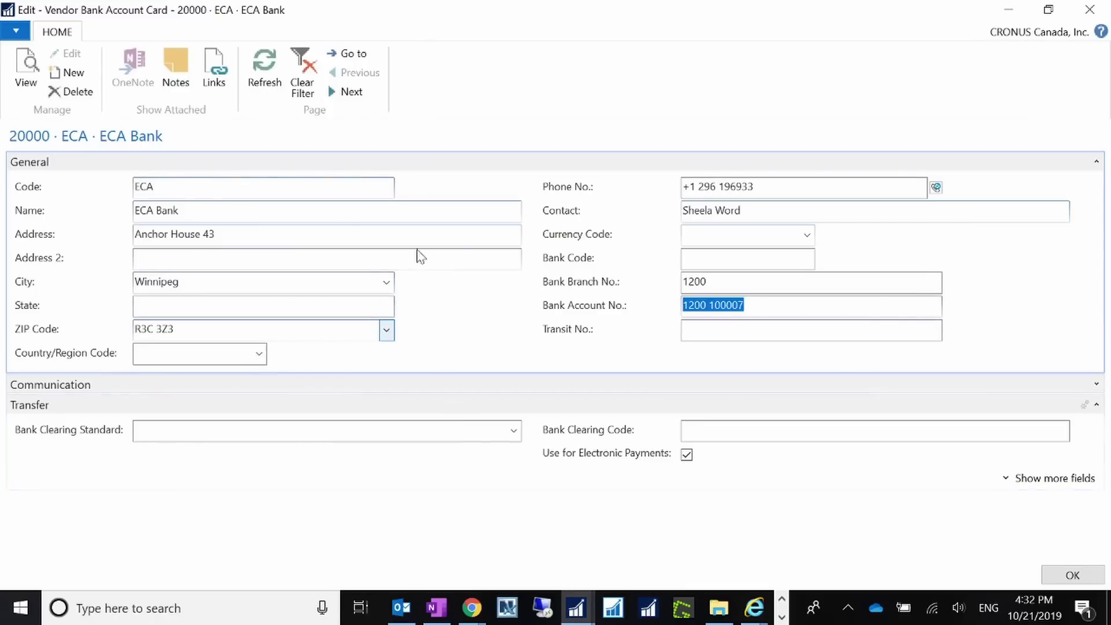
pyautogui.click(1071, 573)
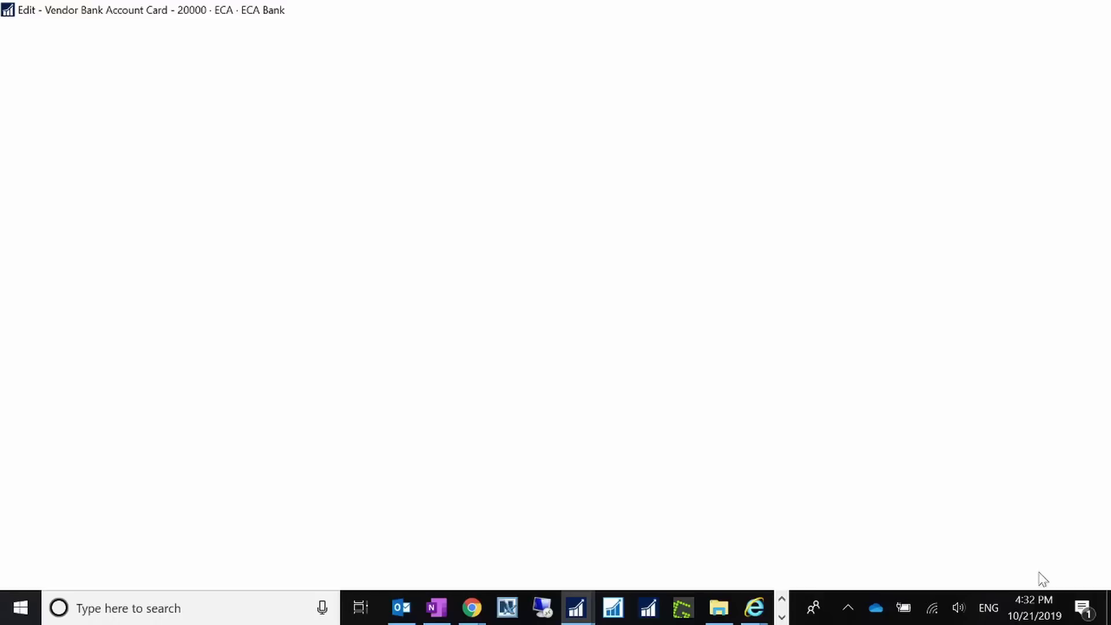
pyautogui.click(769, 569)
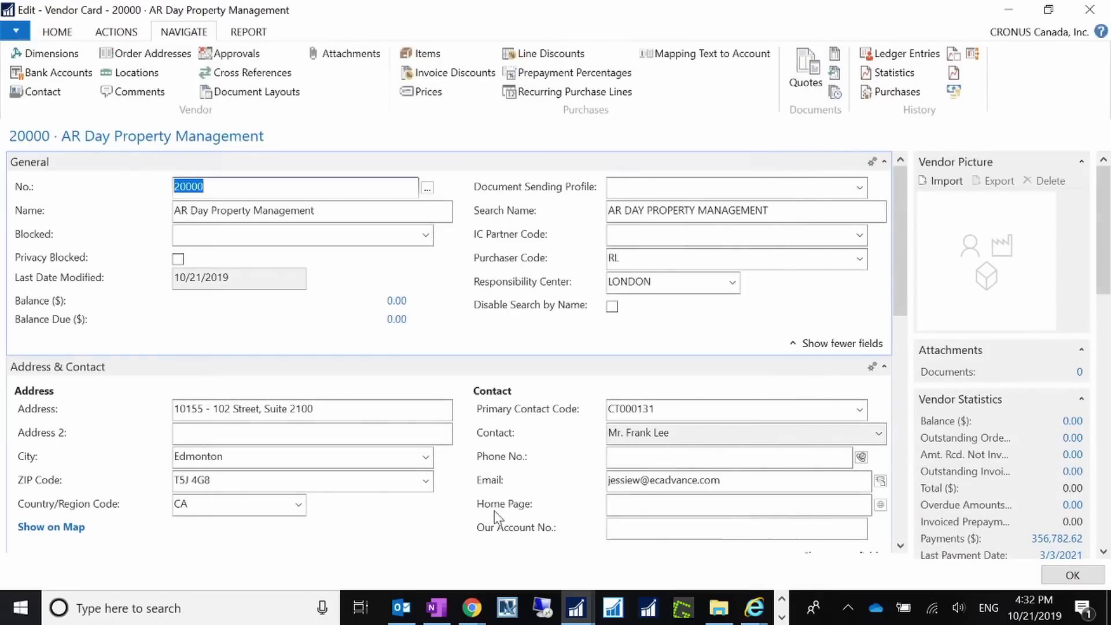
pyautogui.click(1073, 575)
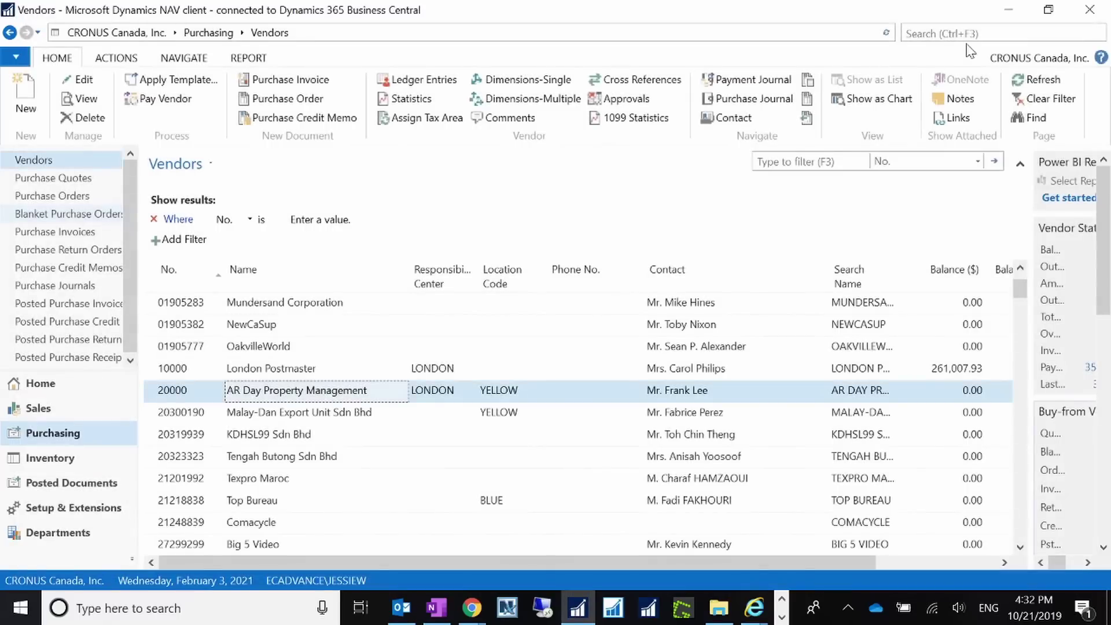
# On the WWB-OPERATING bank card, confirm Country Export Format CA and Payment Export Format CA EFT DEFAULT.
pyautogui.hotkey('ctrl', 'F3')
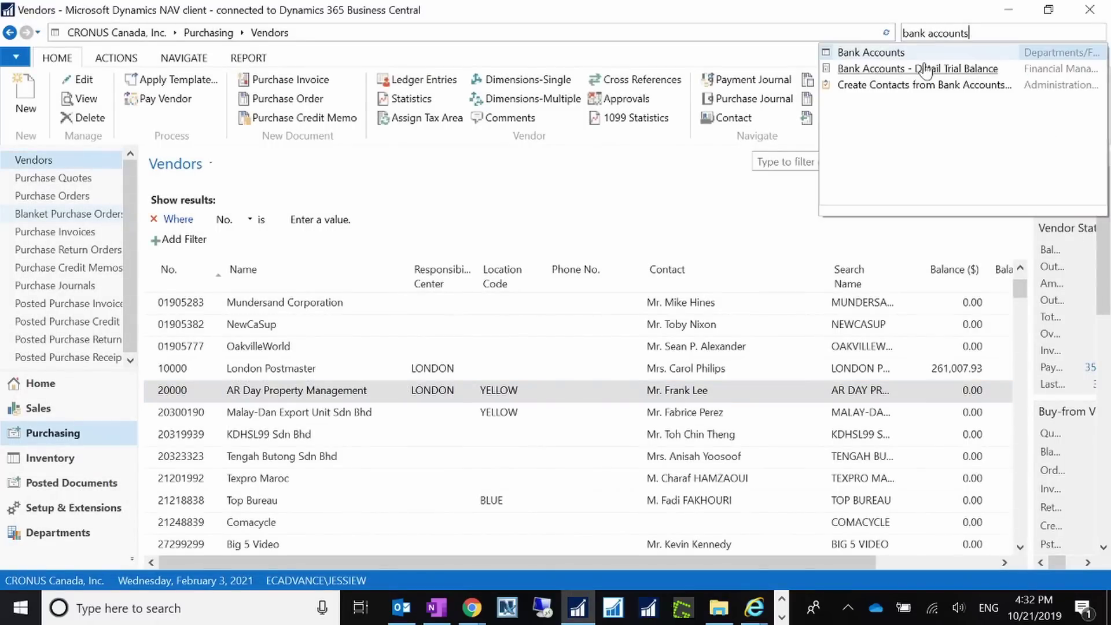
pyautogui.click(868, 56)
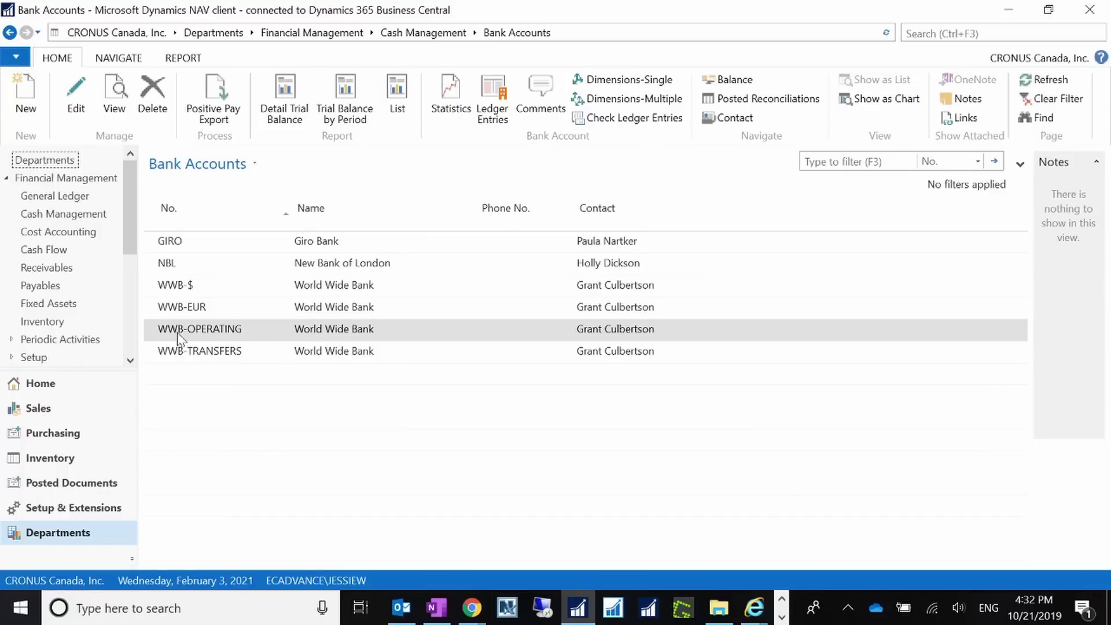
pyautogui.doubleClick(247, 340)
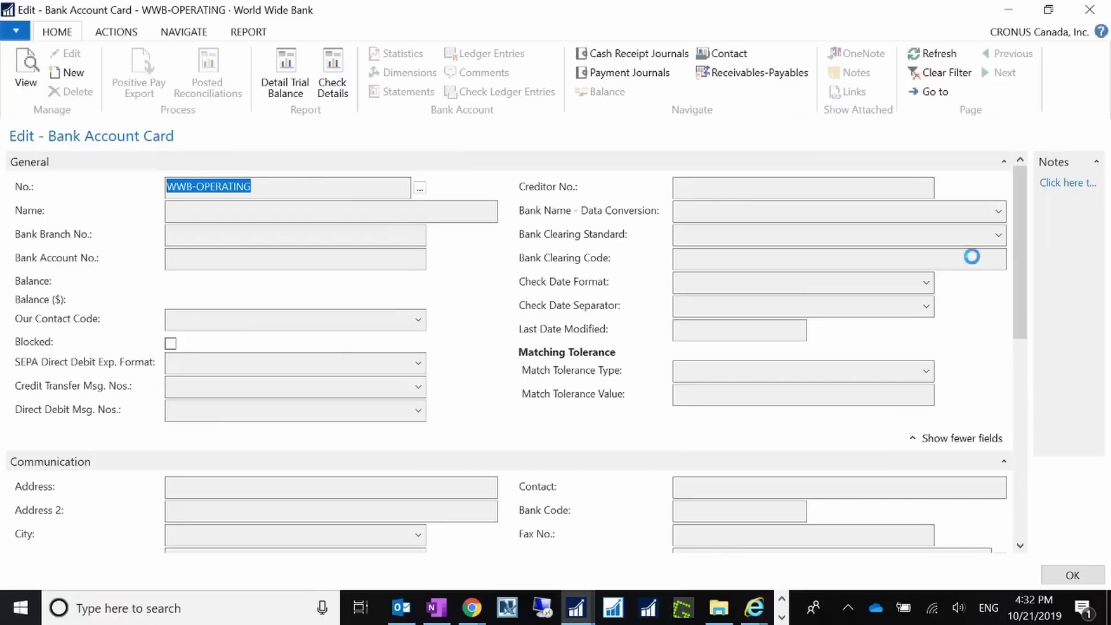
pyautogui.moveTo(1016, 235); pyautogui.dragTo(1017, 419)
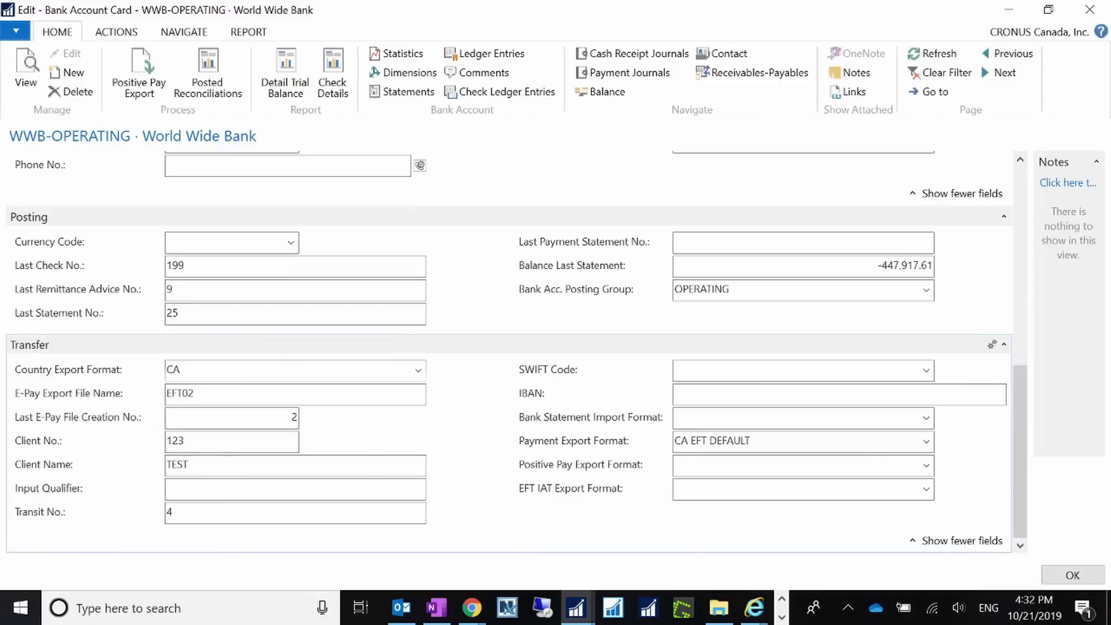
pyautogui.click(74, 370)
pyautogui.click(418, 371)
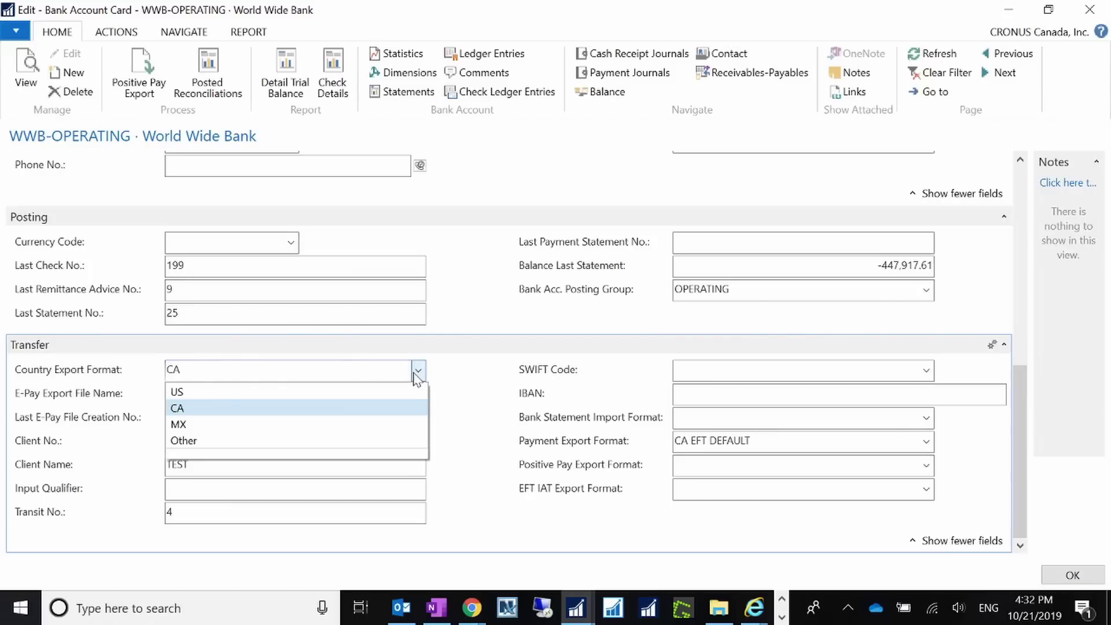
pyautogui.click(418, 371)
pyautogui.click(676, 442)
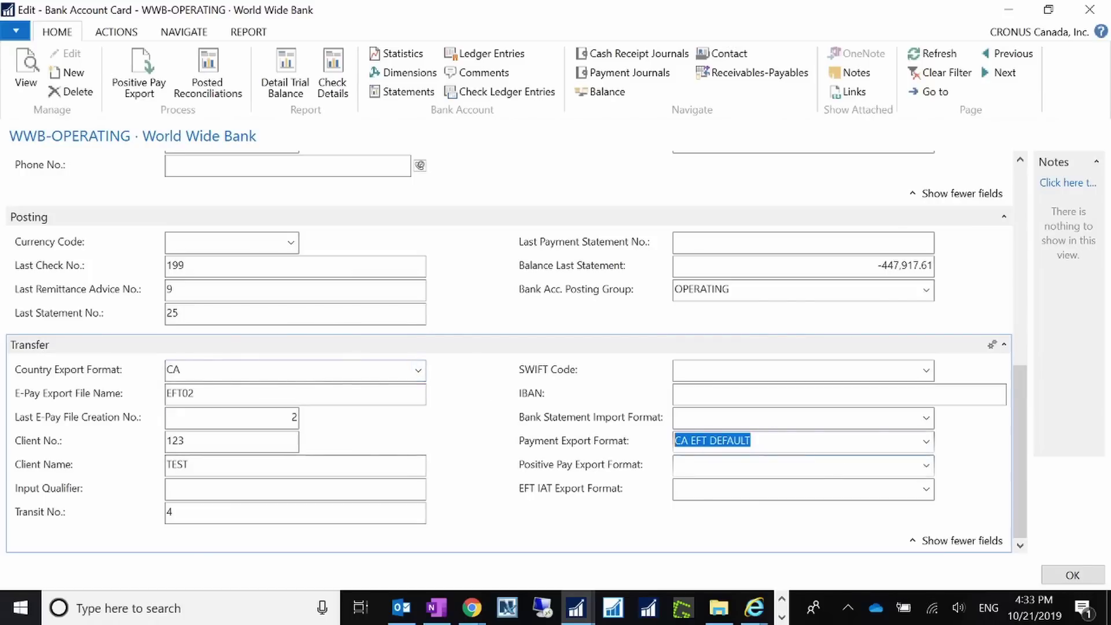
pyautogui.click(926, 443)
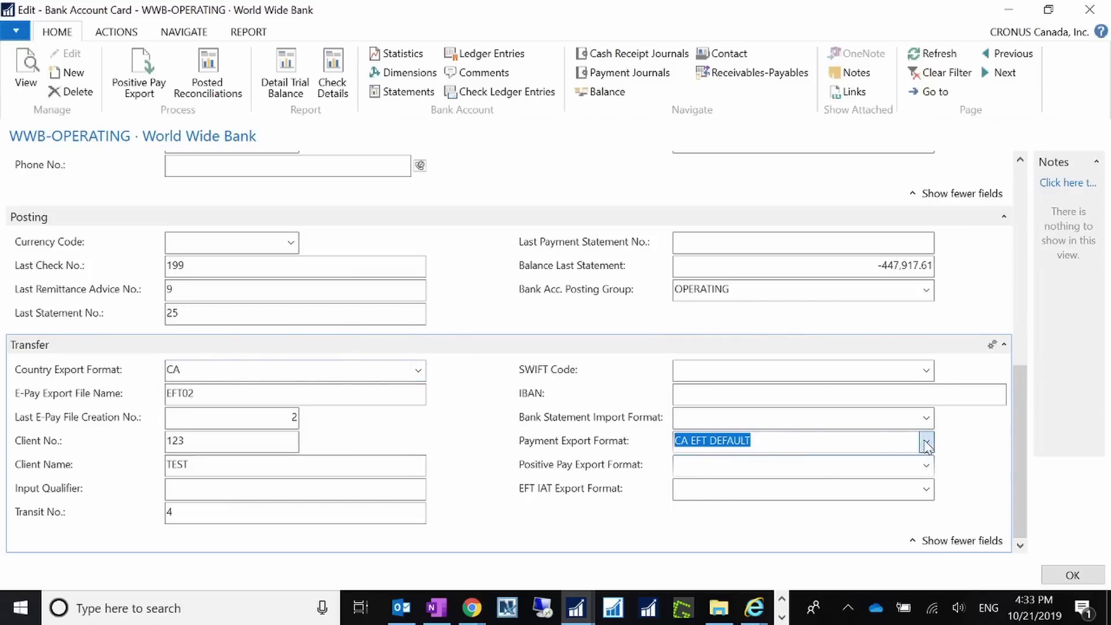
# Confirm the CA EFT DEFAULT export setup's Data Exch. Def. Code is CA EFT DEFAULT.
pyautogui.click(732, 421)
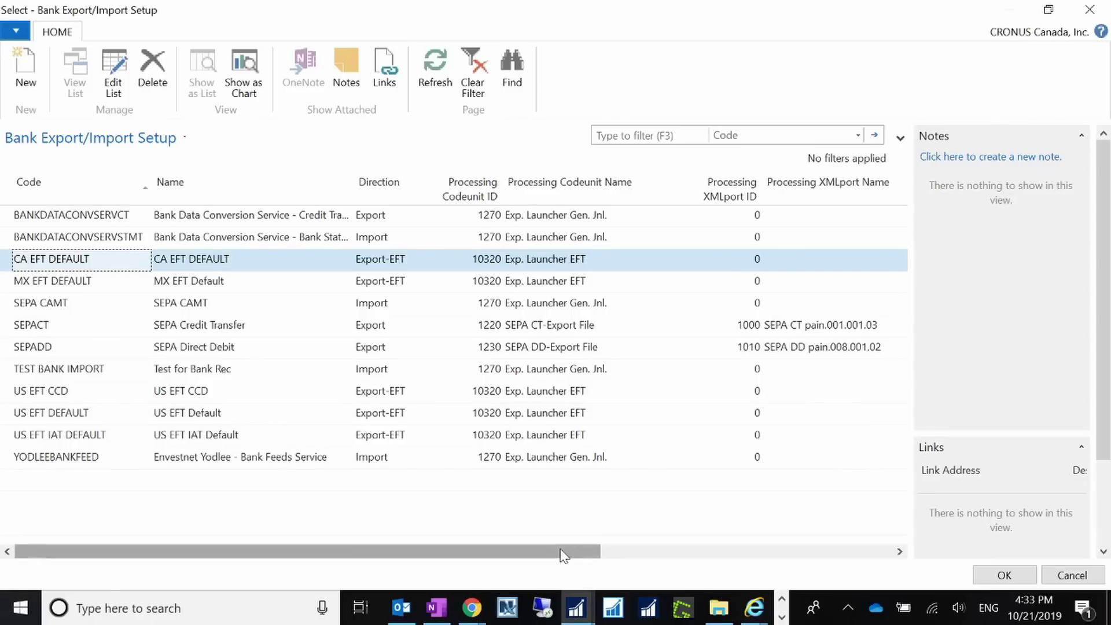
pyautogui.moveTo(566, 550); pyautogui.dragTo(728, 555)
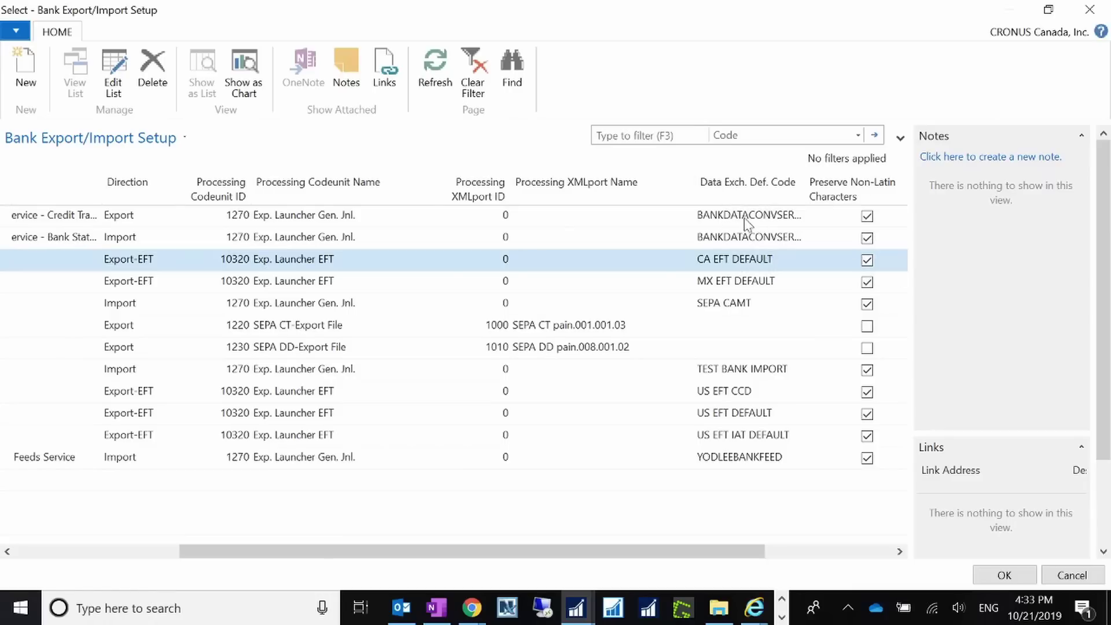
pyautogui.click(735, 262)
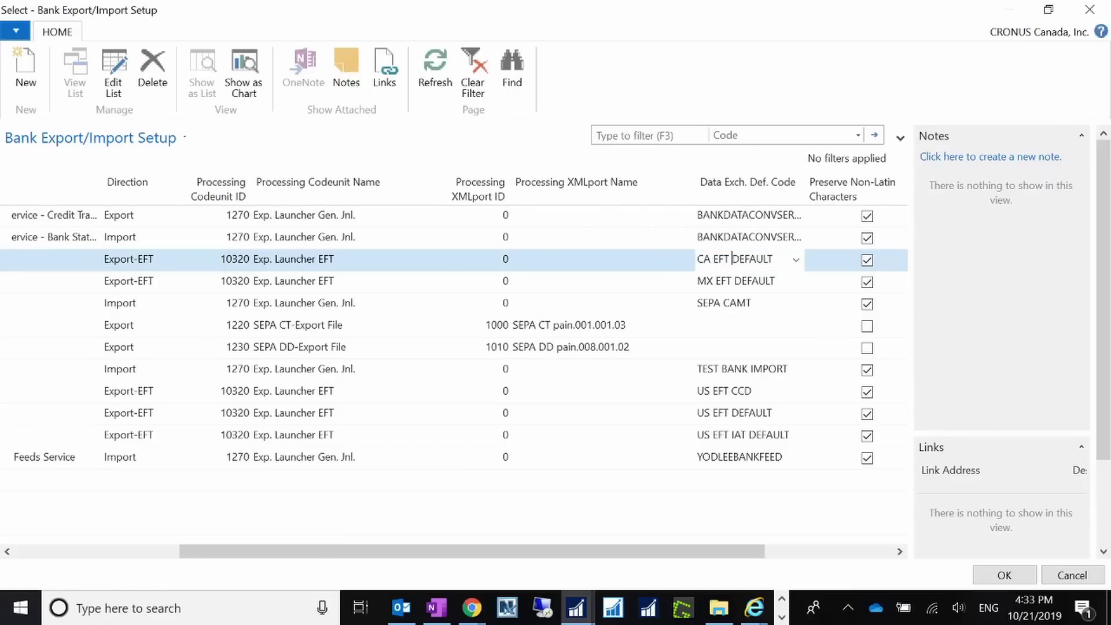
pyautogui.click(796, 261)
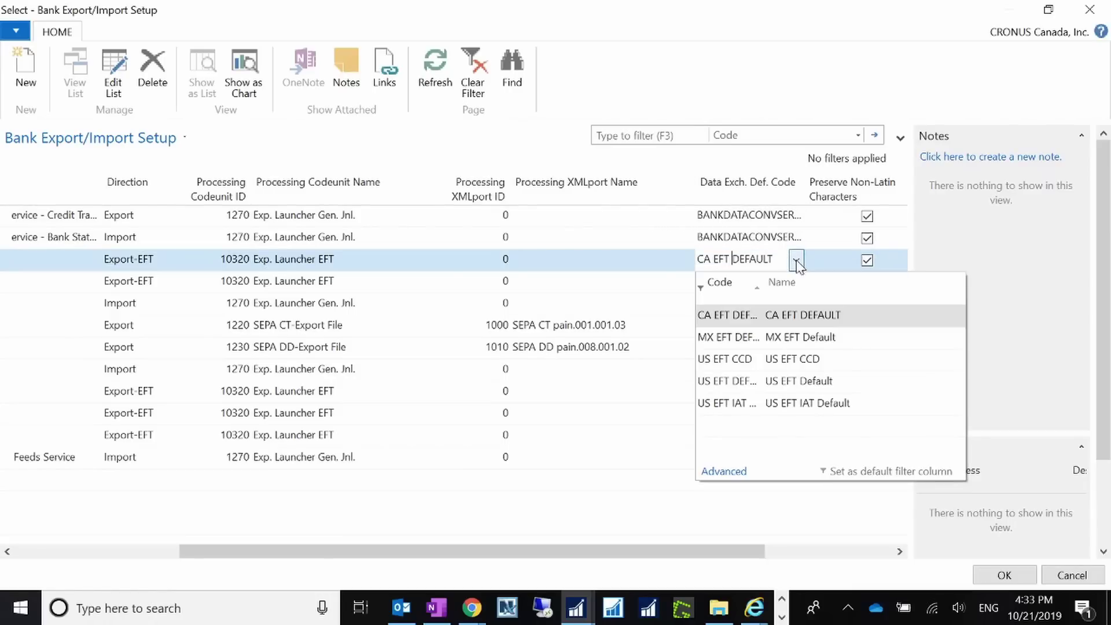
pyautogui.click(724, 471)
pyautogui.click(943, 64)
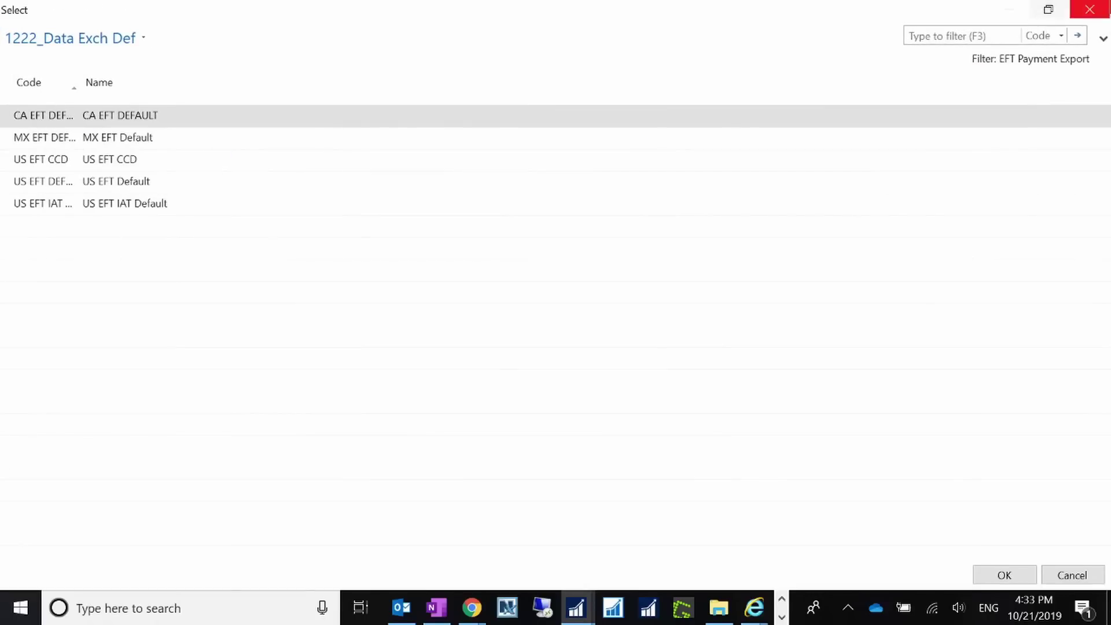
# Close the definition list, export setup list and WWB-OPERATING card, back to Bank Accounts.
pyautogui.click(1088, 11)
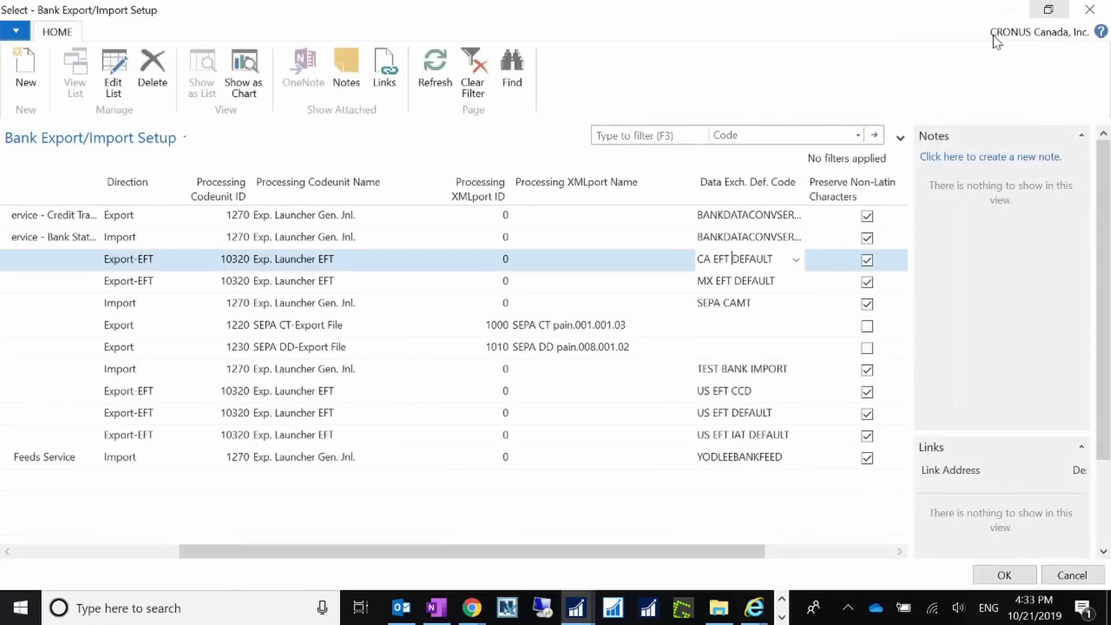
pyautogui.click(1088, 9)
pyautogui.click(1008, 14)
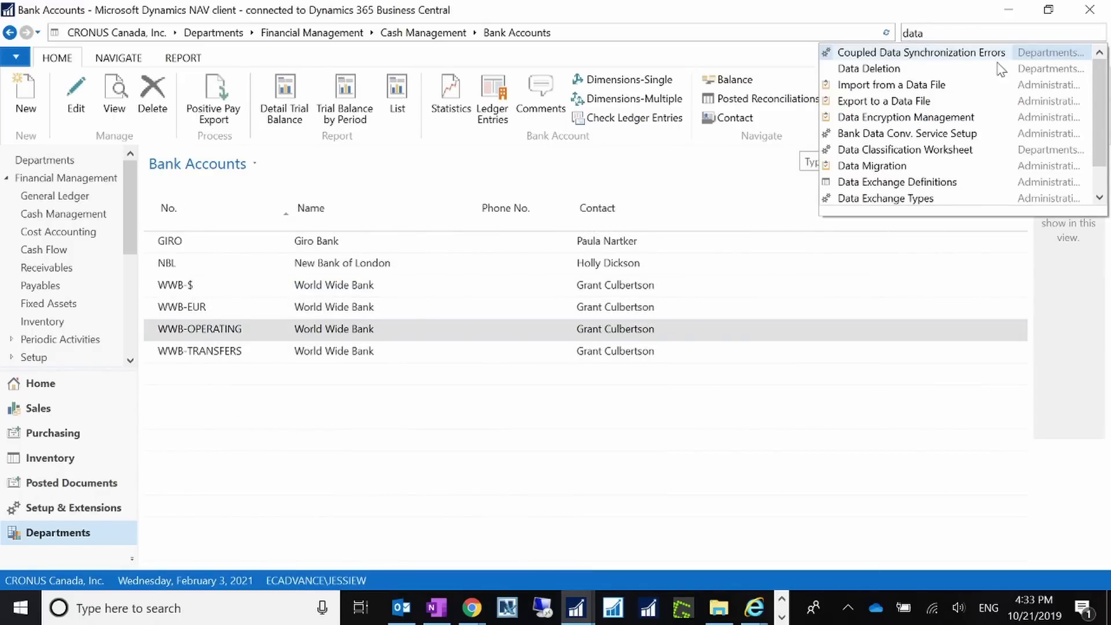
# Open the CA EFT DEFAULT data exchange definition and scroll through its DETAILAD2, HEADER and FOOTER lines.
pyautogui.click(926, 181)
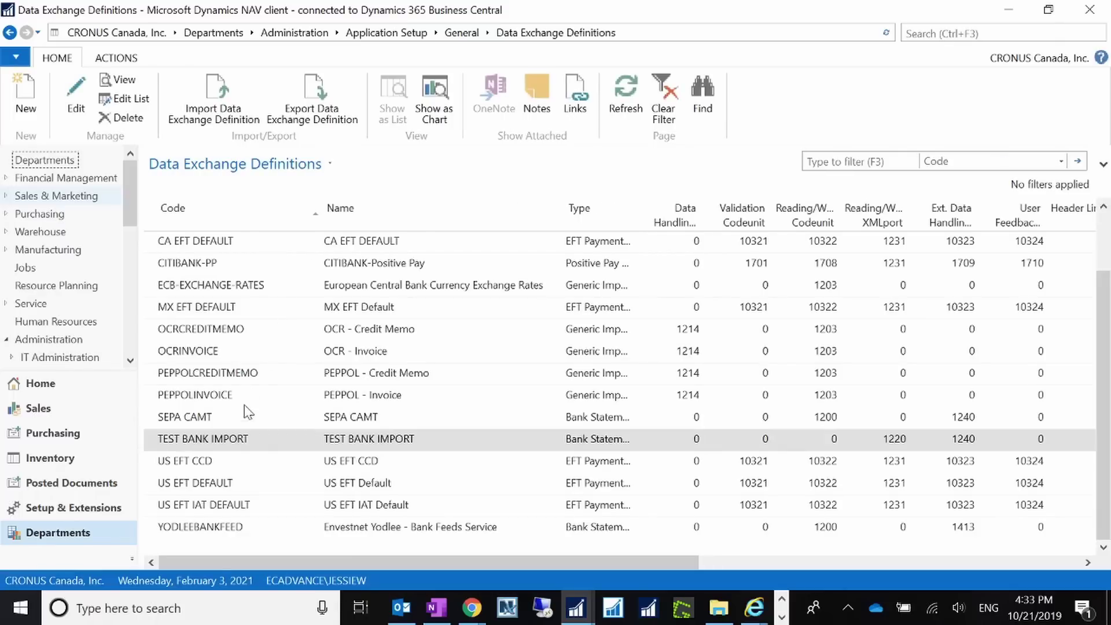
pyautogui.doubleClick(208, 247)
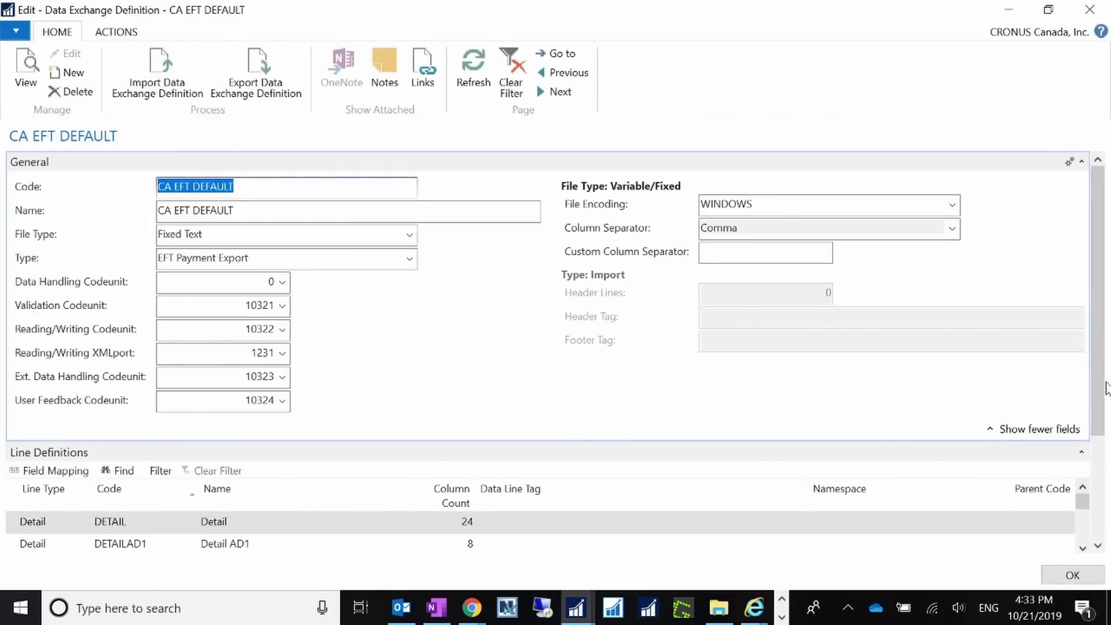
pyautogui.moveTo(1098, 394); pyautogui.dragTo(1098, 463)
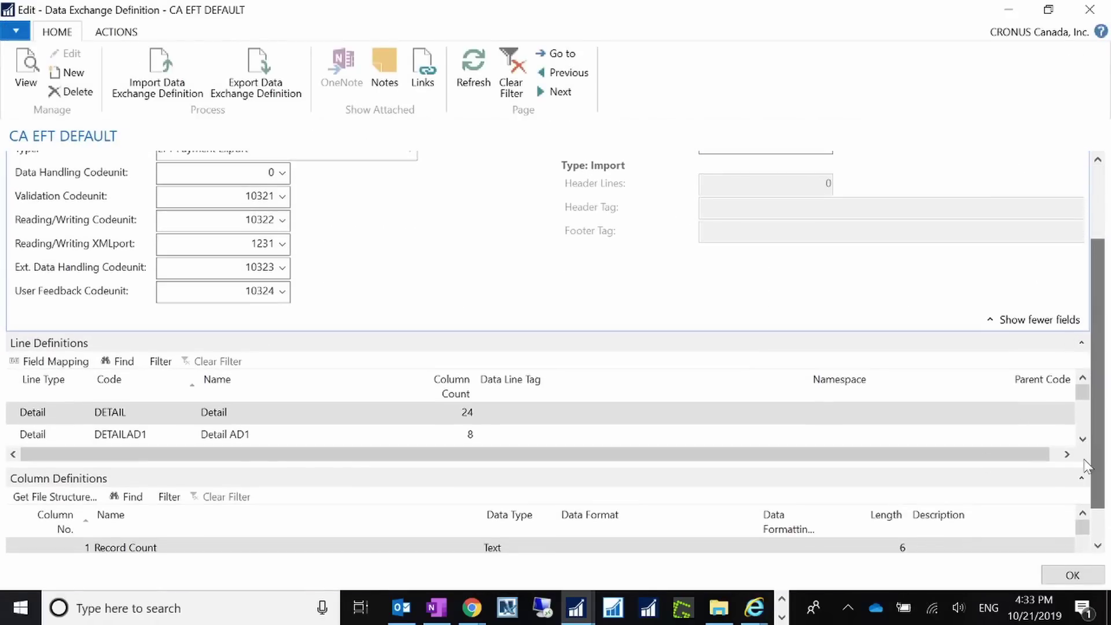
pyautogui.click(1082, 439)
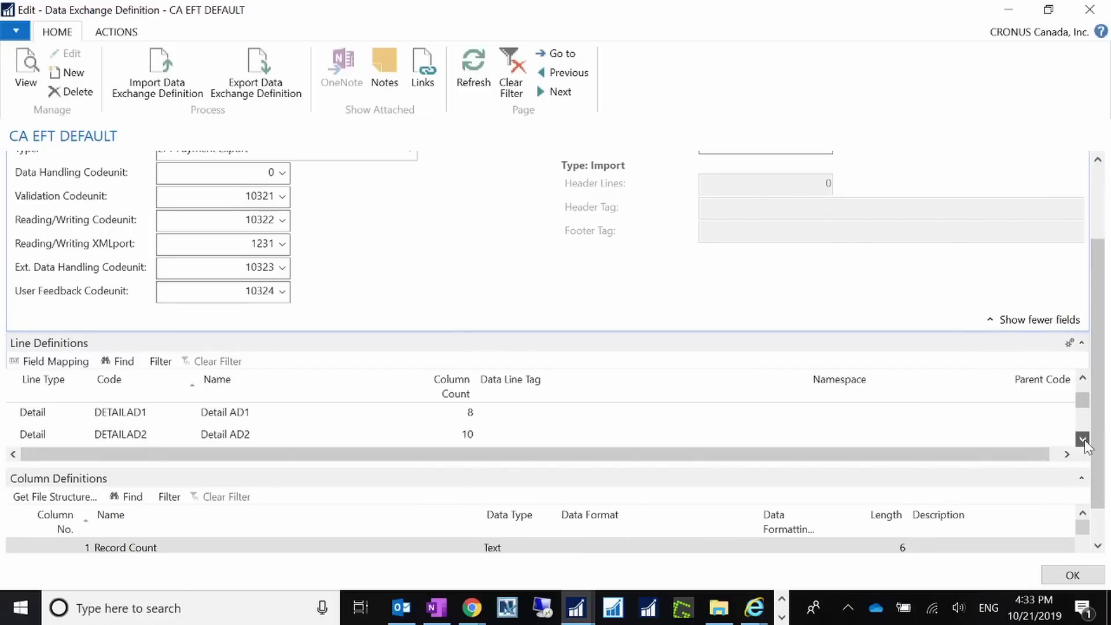
pyautogui.click(1082, 440)
pyautogui.click(1083, 439)
pyautogui.click(1083, 439)
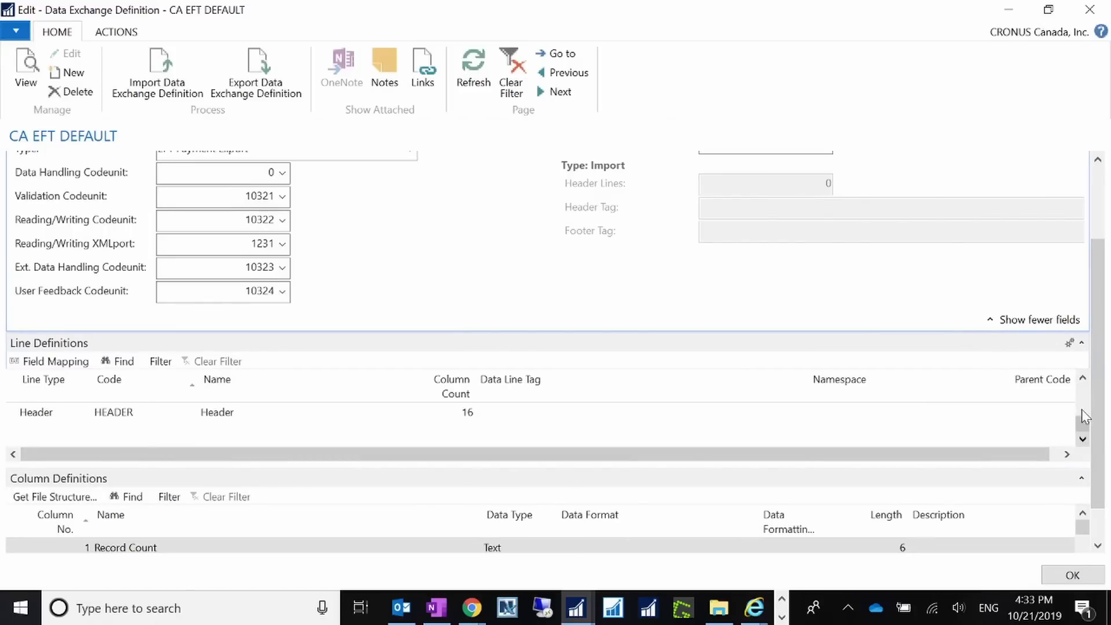
pyautogui.click(1083, 378)
pyautogui.scroll(3, 1085, 172)
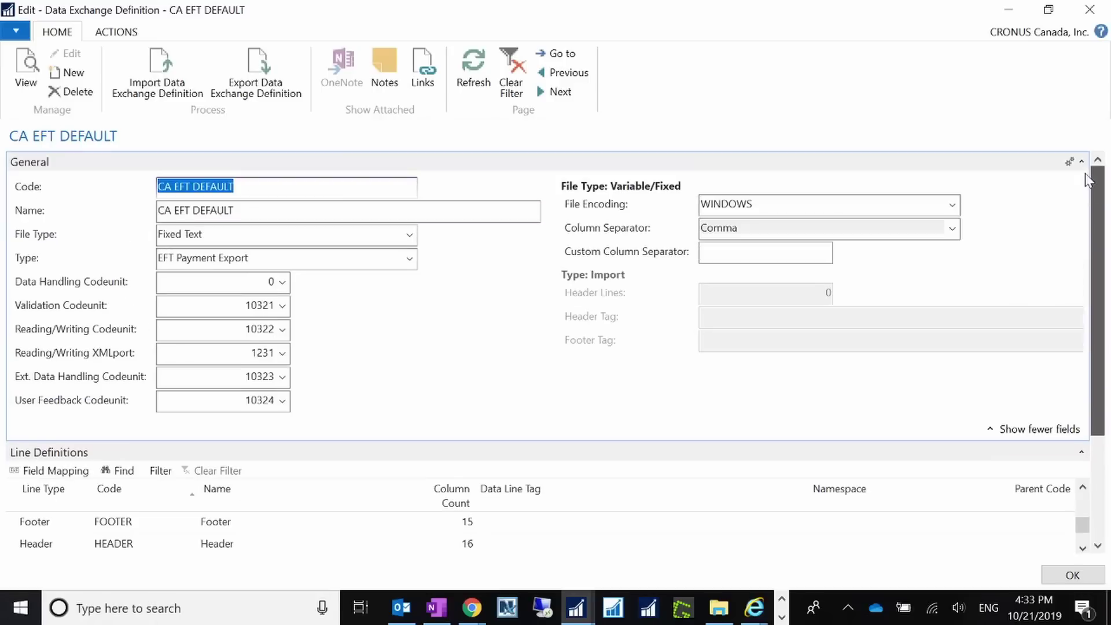
# Collapse the General section and open the DETAIL line's Field Mapping.
pyautogui.click(1081, 164)
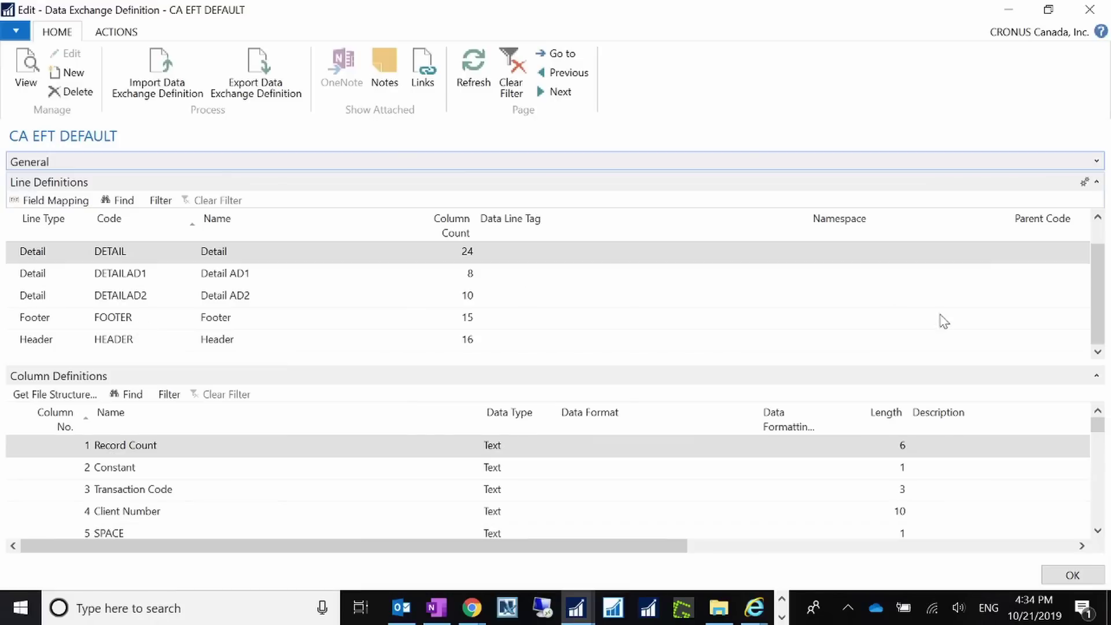
pyautogui.scroll(-1, 1100, 249)
pyautogui.scroll(1, 1099, 249)
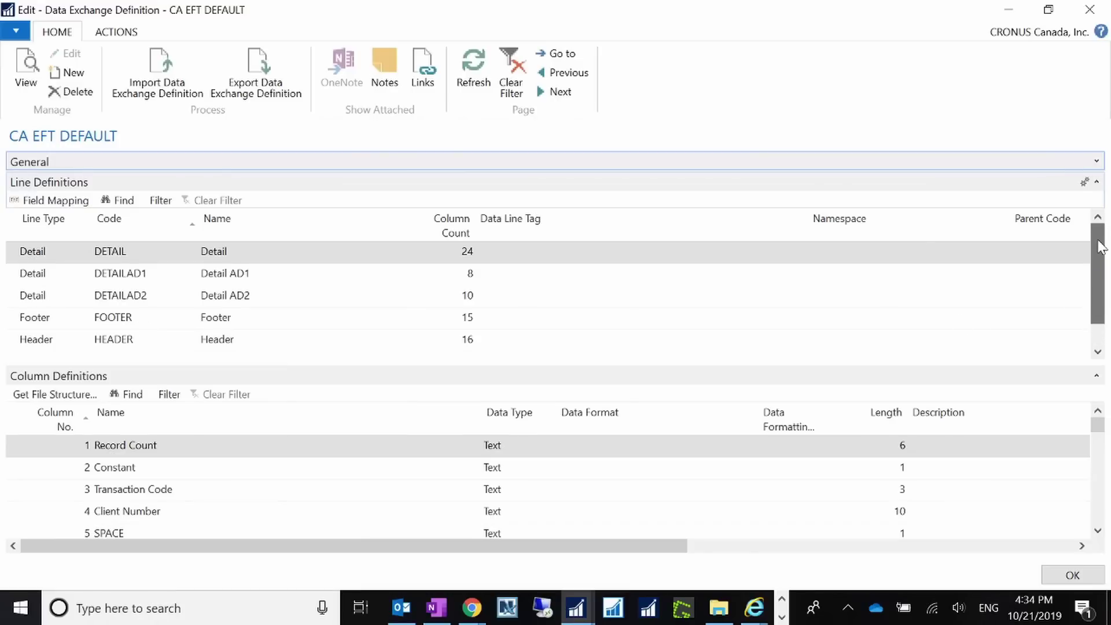
pyautogui.click(52, 201)
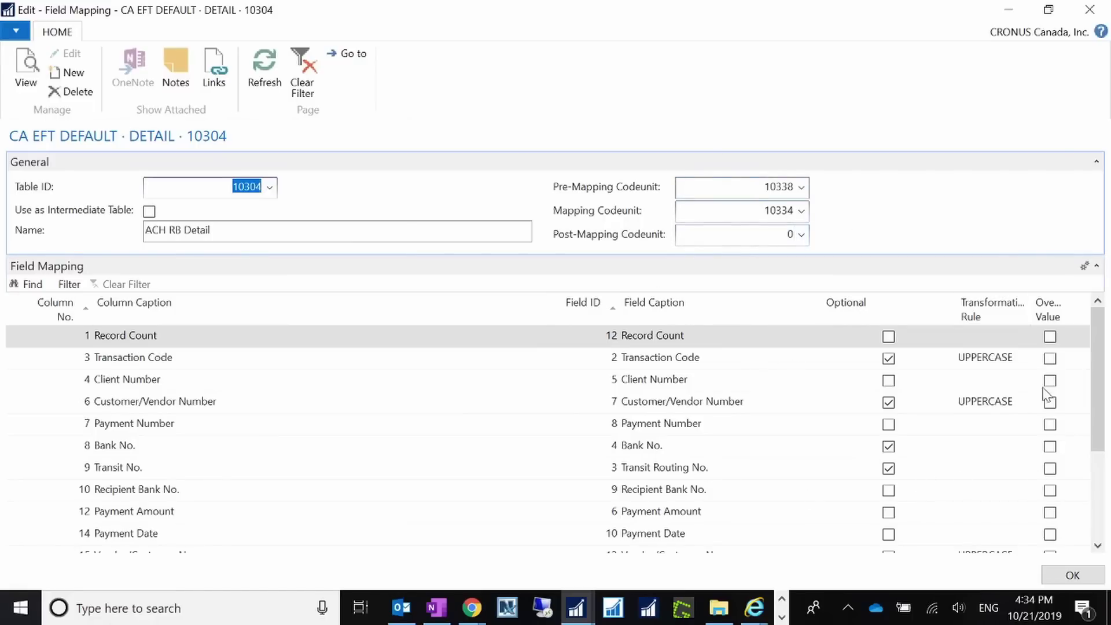
# Close the DETAIL field mapping and the CA EFT DEFAULT definition page.
pyautogui.scroll(-2, 1085, 434)
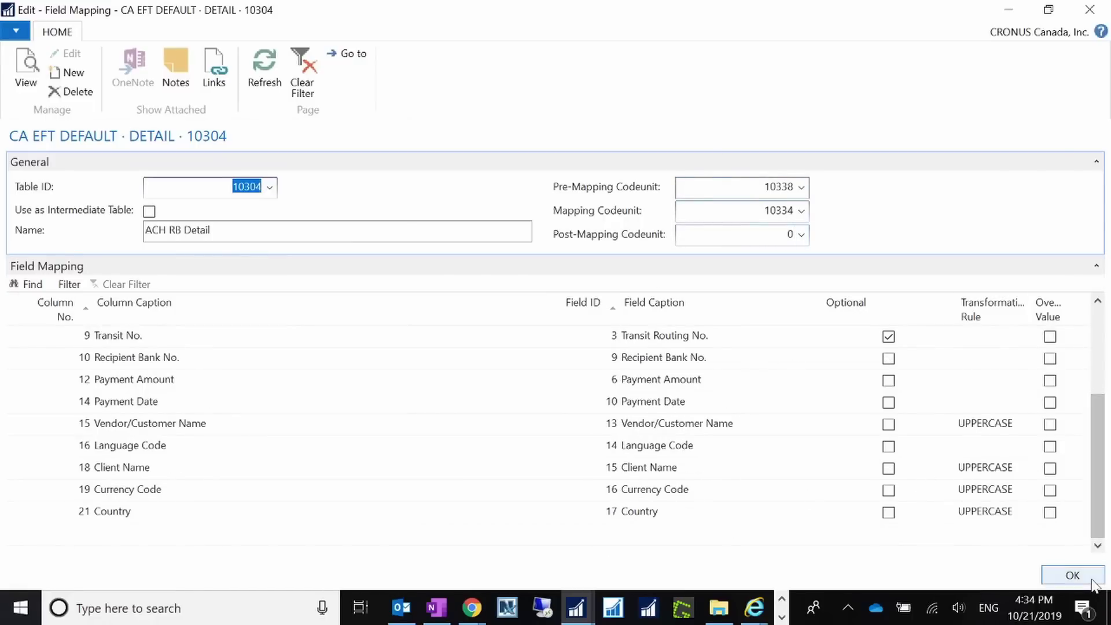
pyautogui.click(1072, 575)
pyautogui.click(1071, 574)
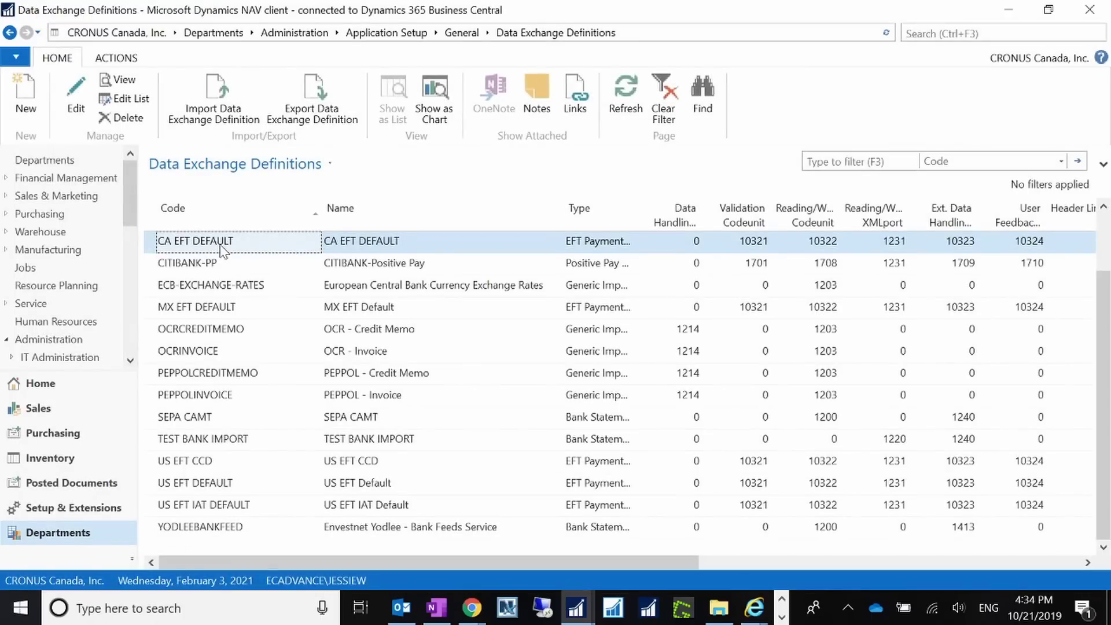
# Open WWB-OPERATING full screen and review E-Pay Export File Name, Last E-Pay File Creation No. and Client fields.
pyautogui.click(10, 33)
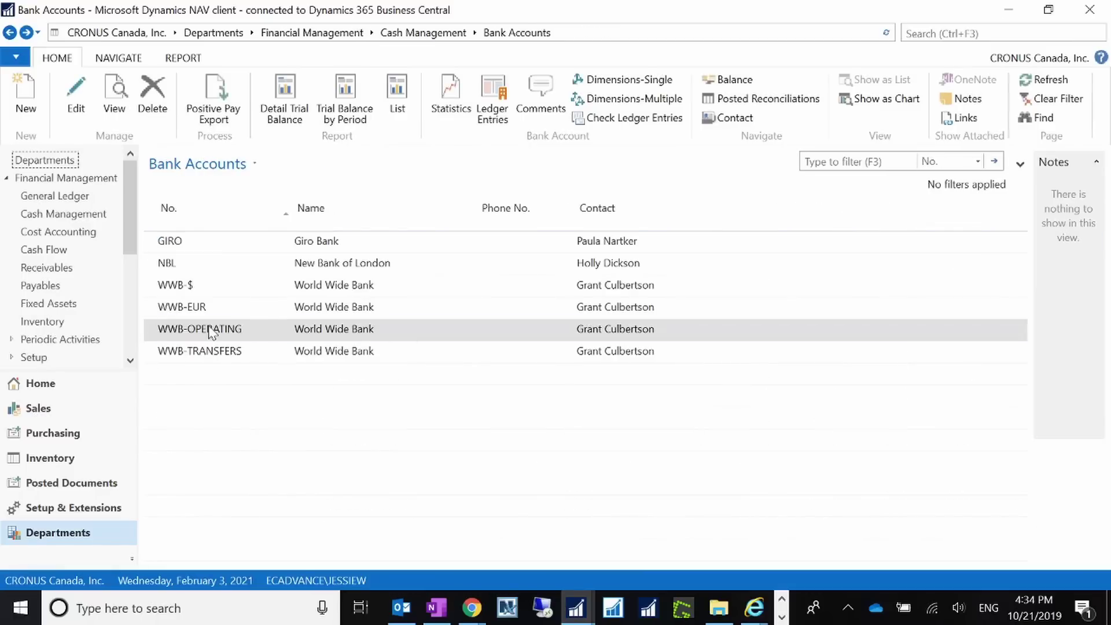
pyautogui.doubleClick(211, 330)
pyautogui.click(714, 13)
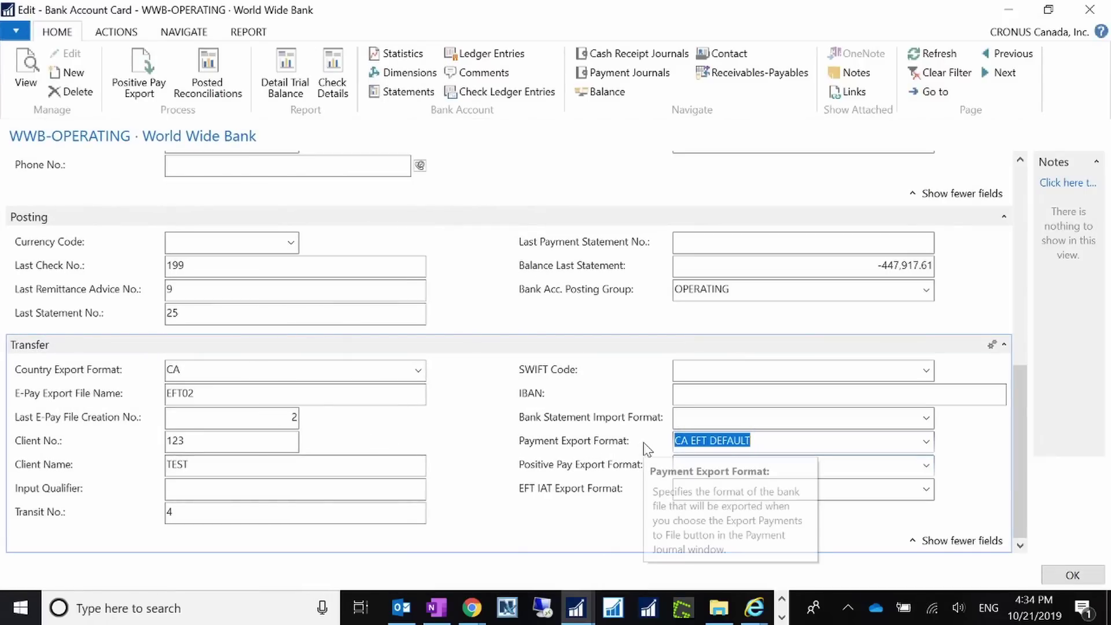
pyautogui.click(197, 395)
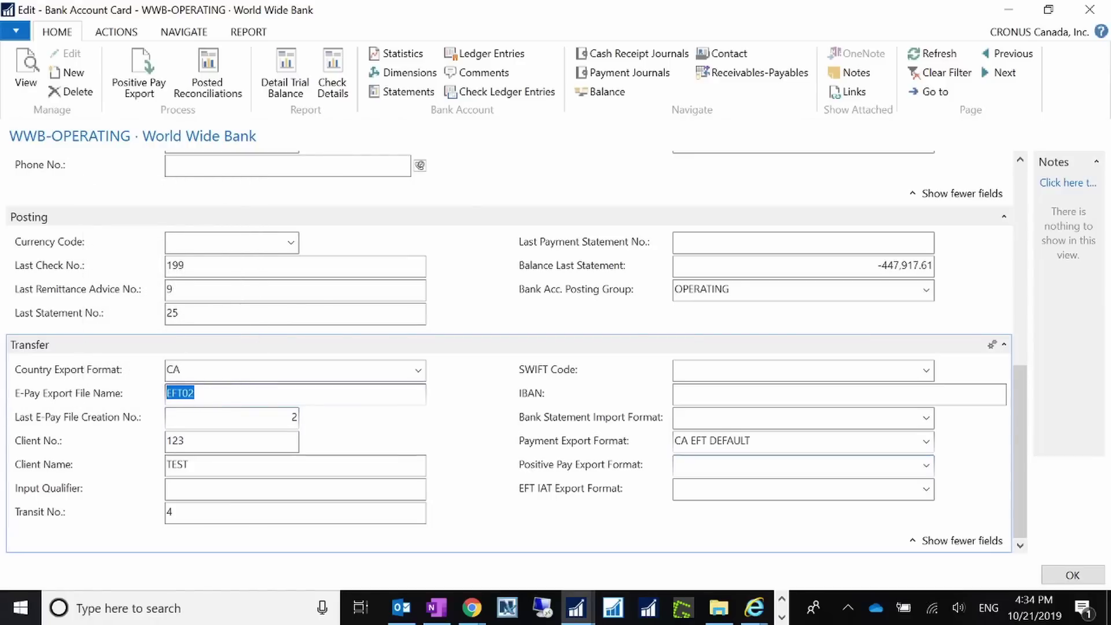
pyautogui.click(293, 417)
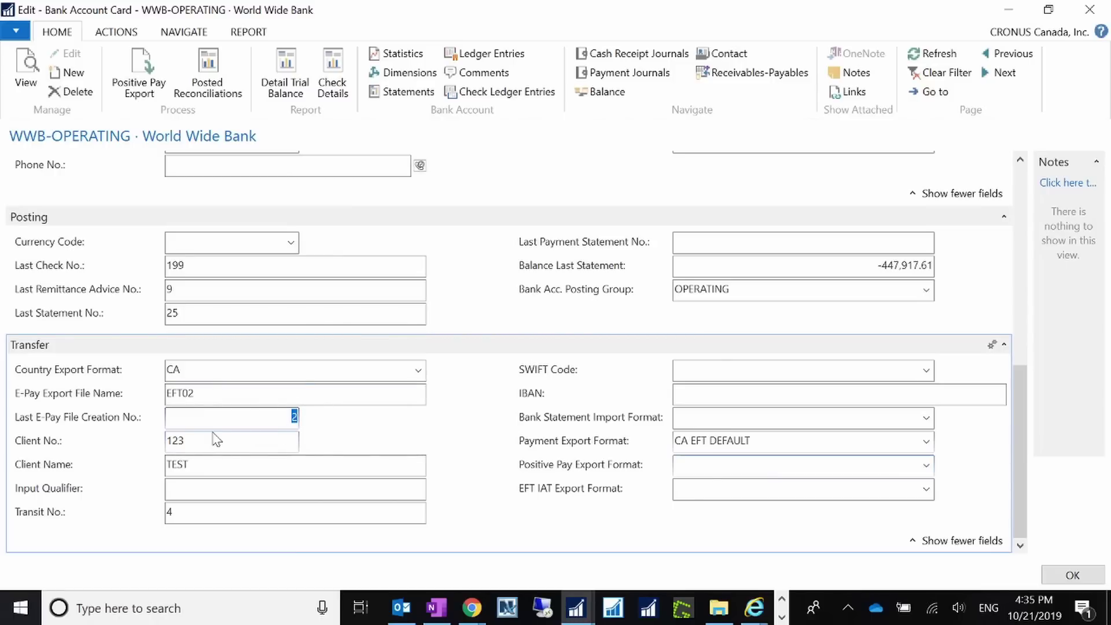
pyautogui.press('Tab')
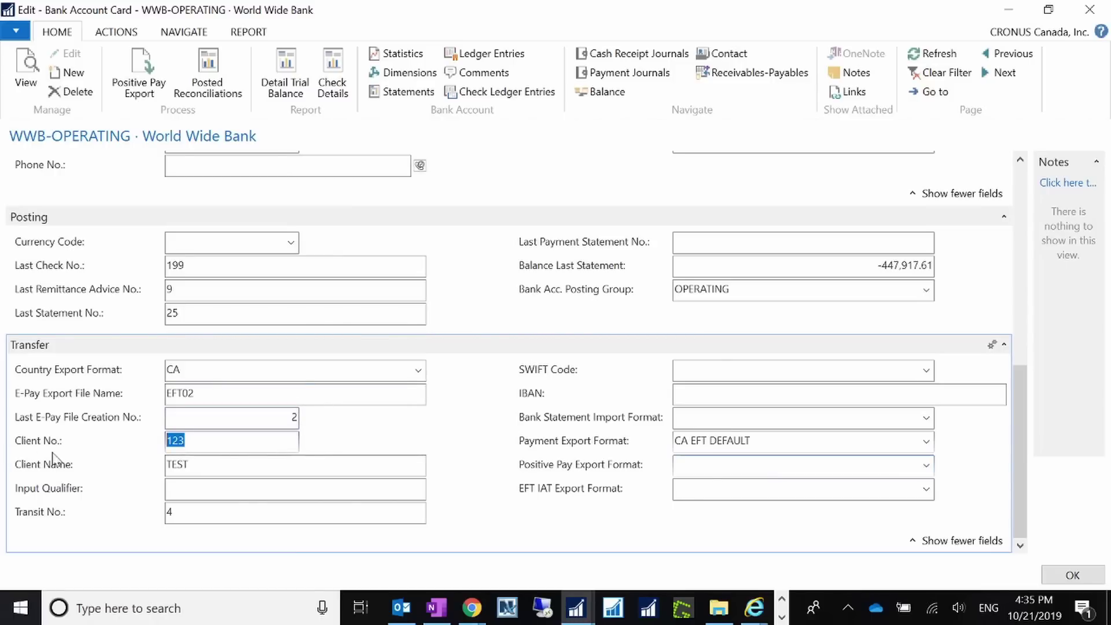
pyautogui.press('Tab')
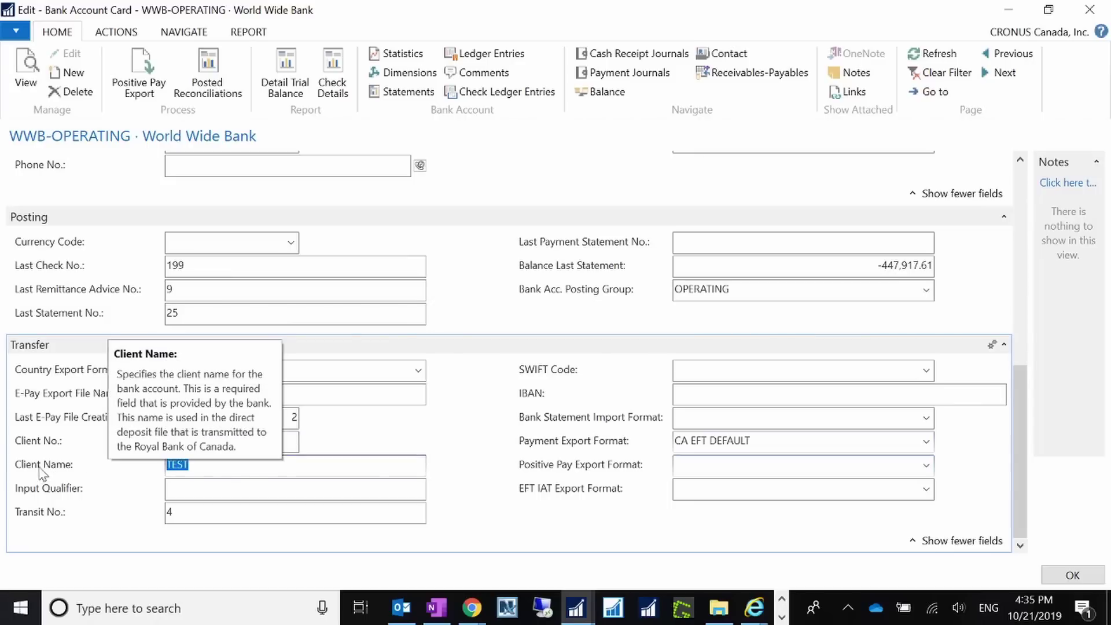
# Recheck the Transit No., Client No. and Client Name values, then close the WWB-OPERATING card.
pyautogui.click(18, 514)
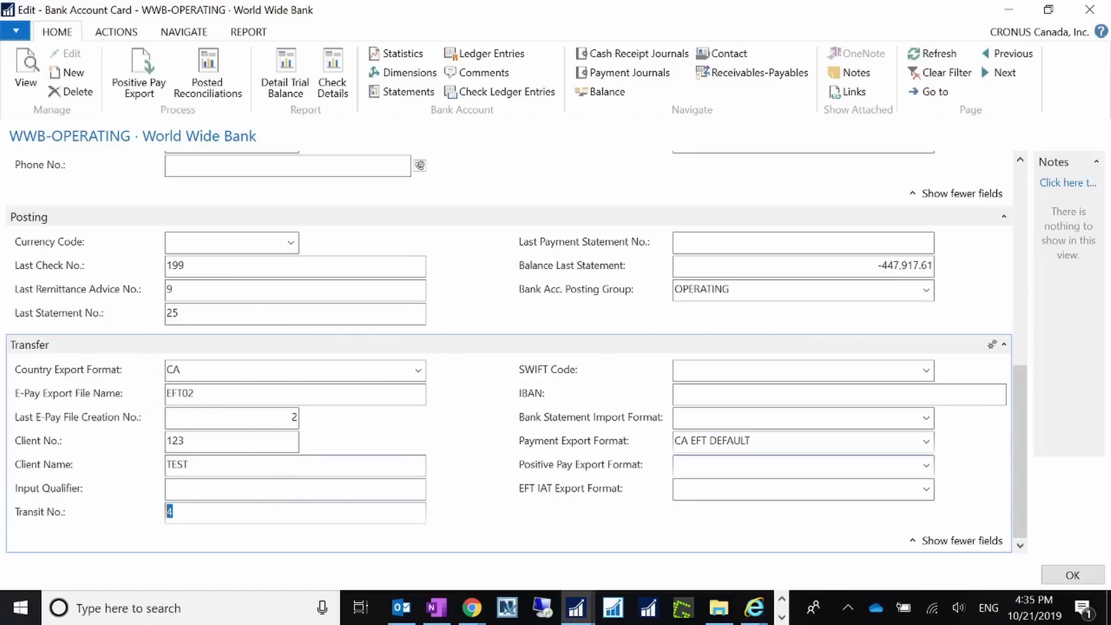
pyautogui.click(200, 396)
pyautogui.click(248, 419)
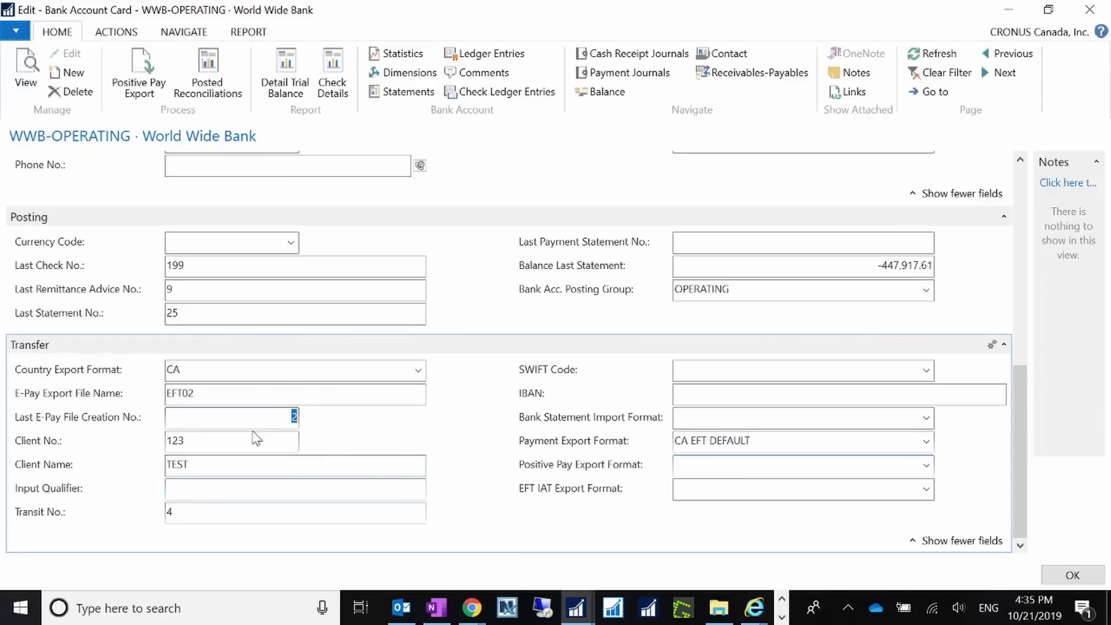
pyautogui.click(256, 439)
pyautogui.click(217, 466)
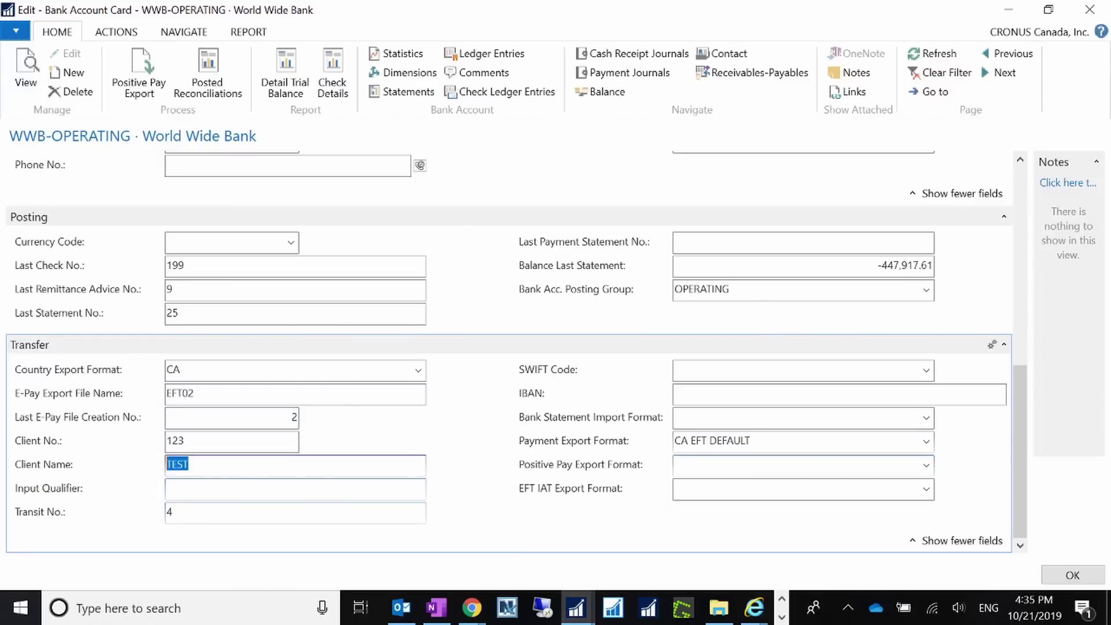
pyautogui.click(190, 514)
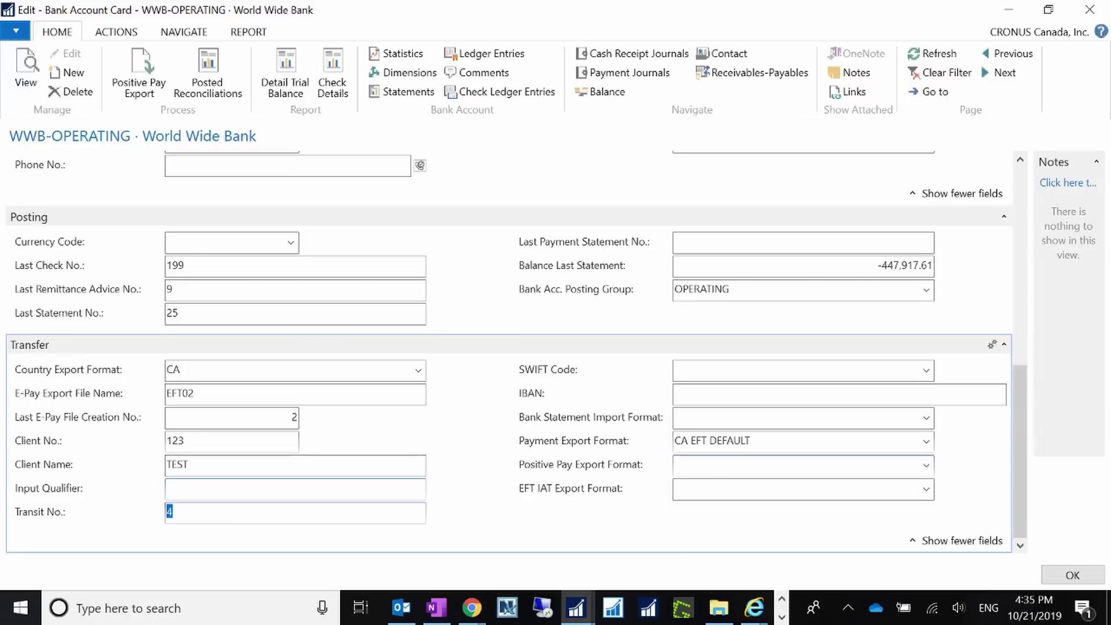
pyautogui.click(194, 442)
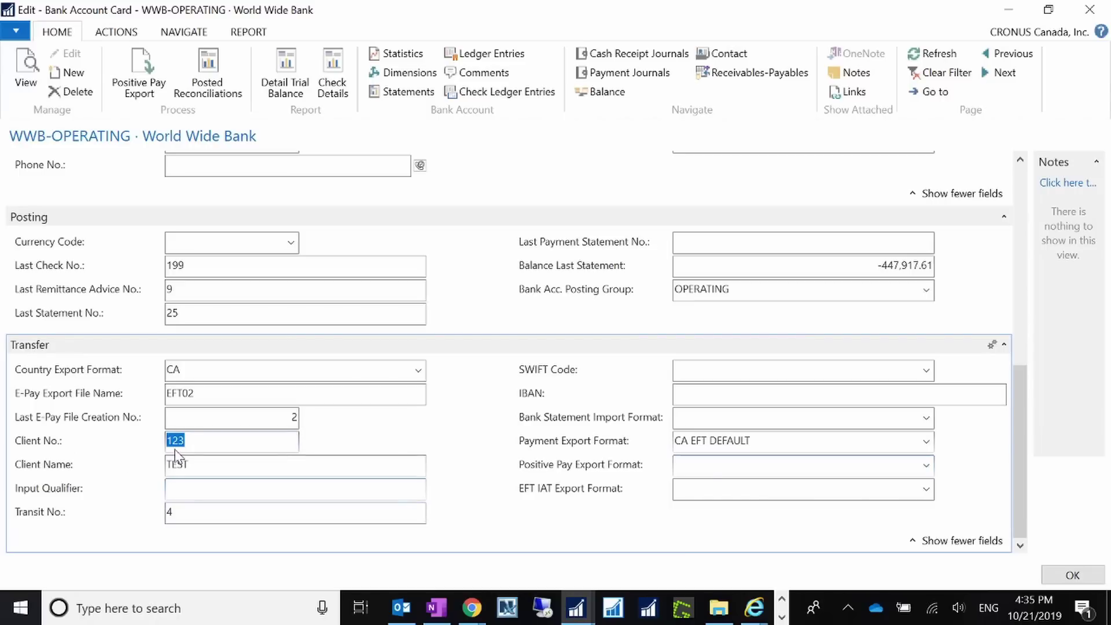
pyautogui.click(9, 506)
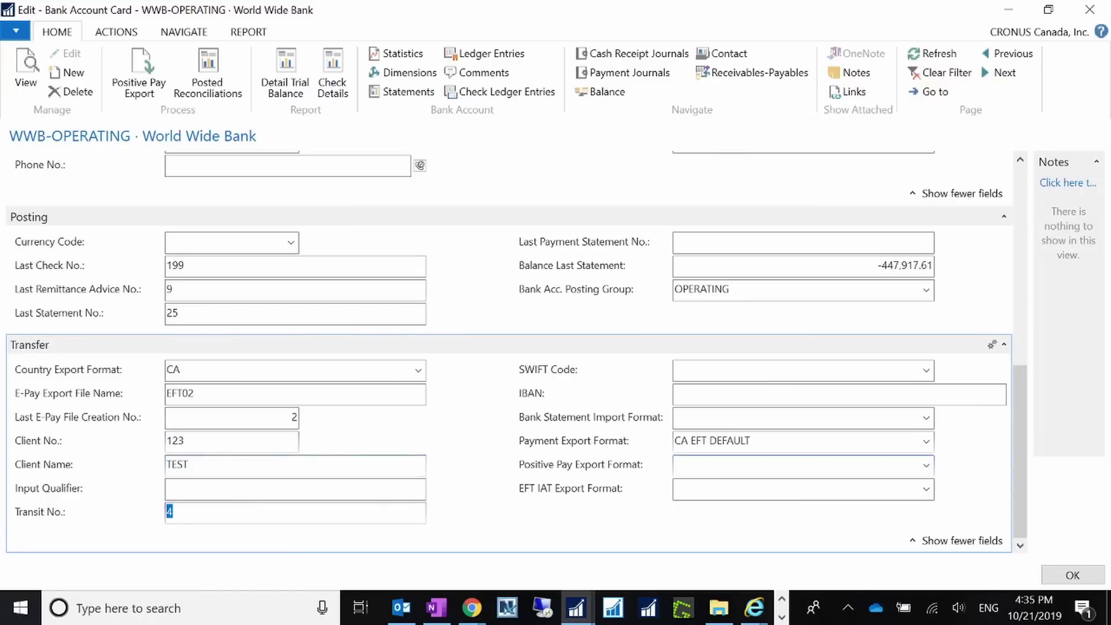
pyautogui.click(1072, 574)
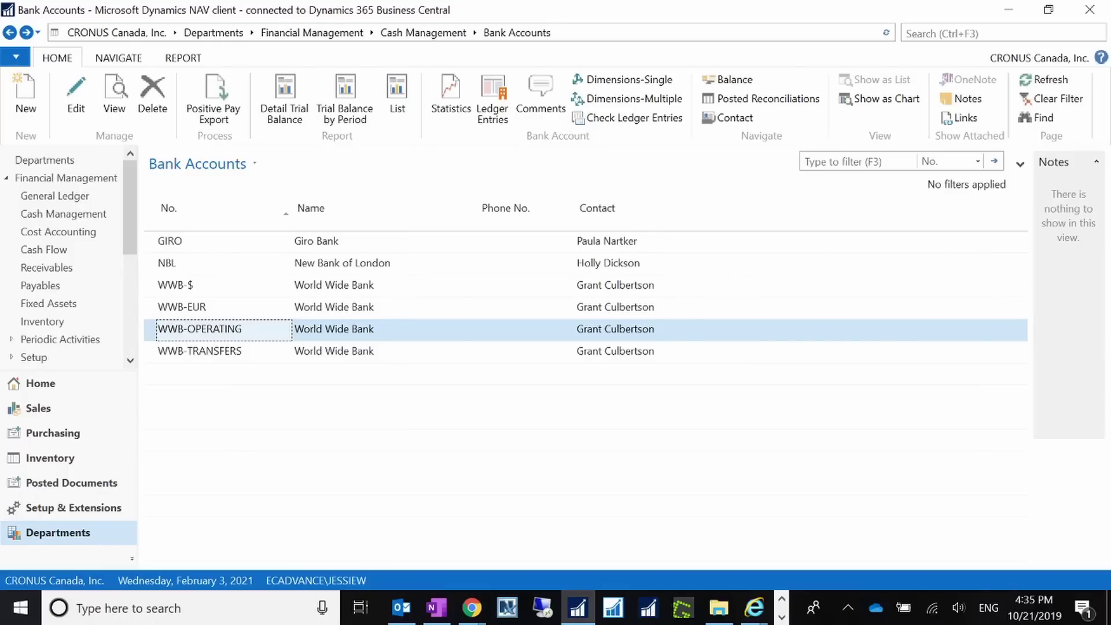
pyautogui.click(978, 35)
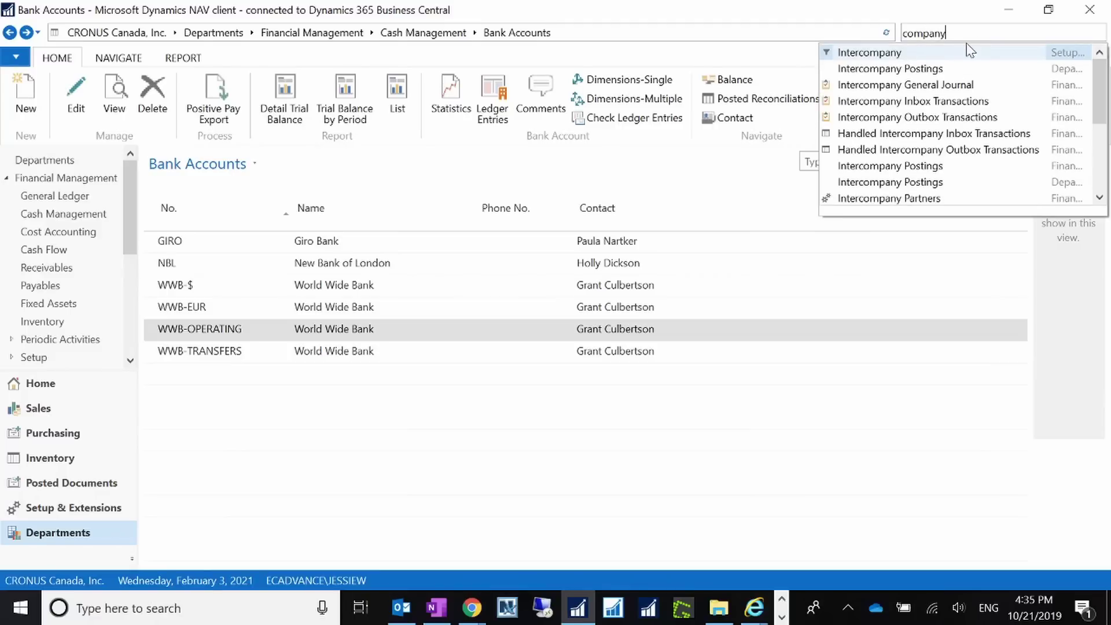
pyautogui.write('company inf')
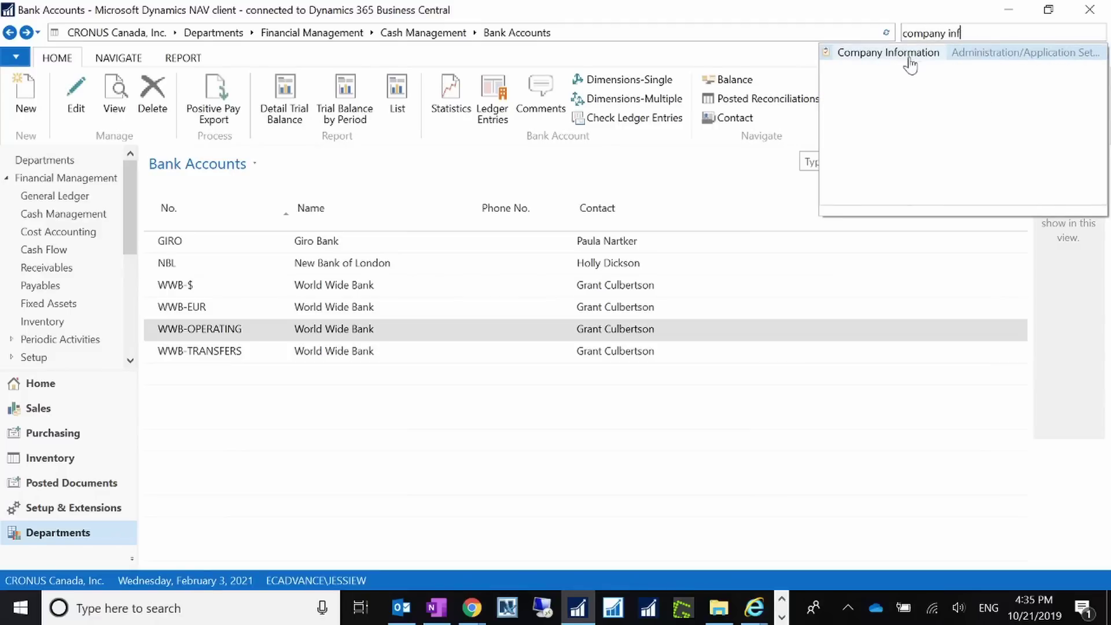
pyautogui.click(905, 55)
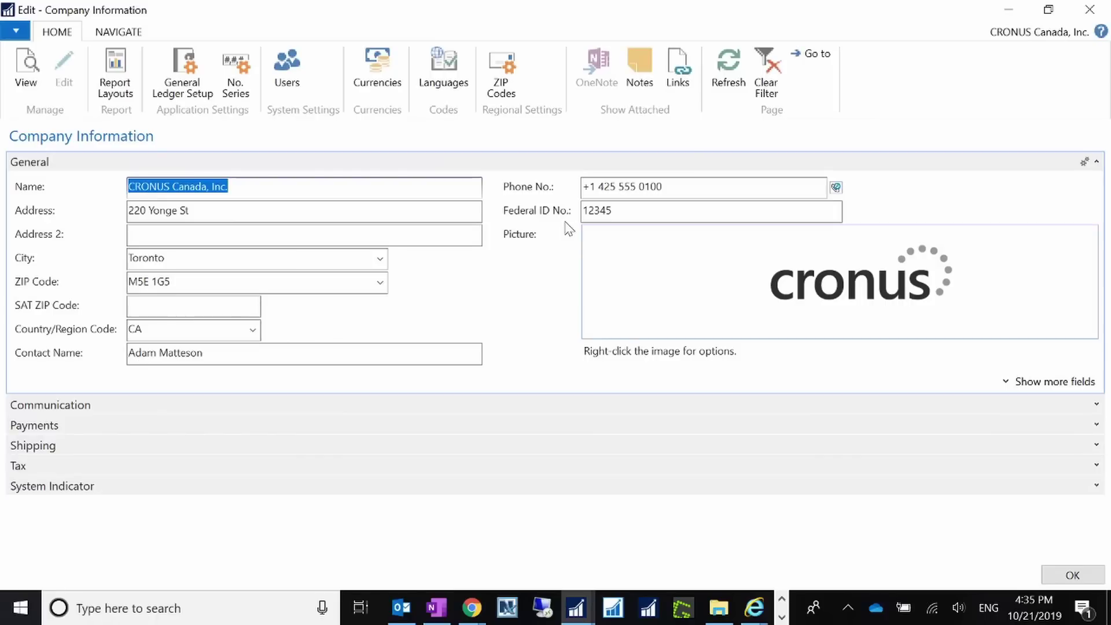
pyautogui.click(614, 211)
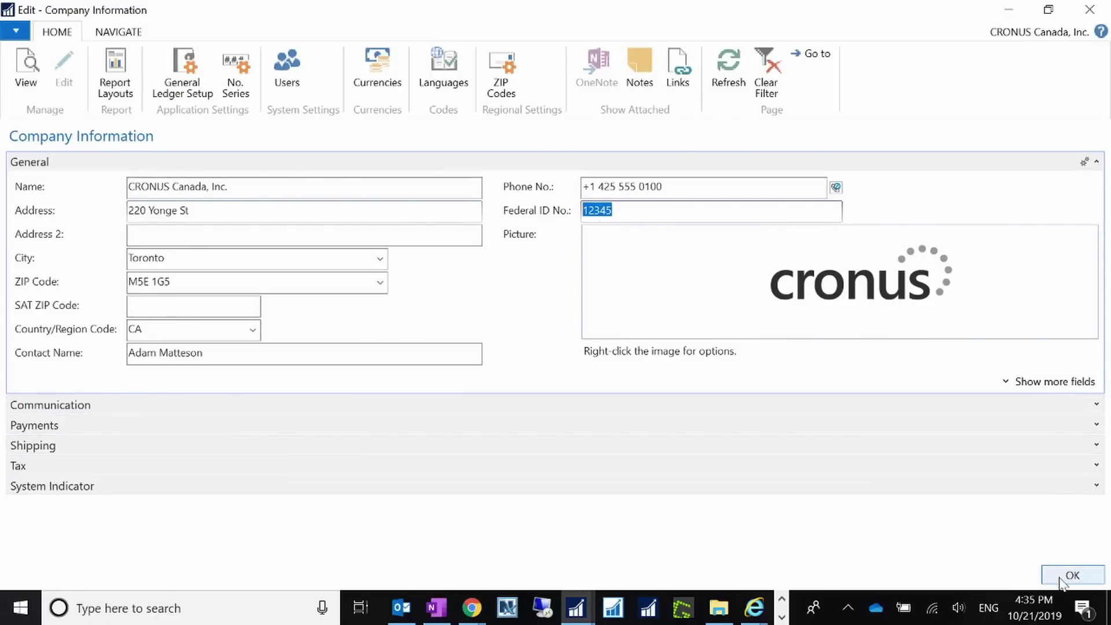
pyautogui.click(1070, 575)
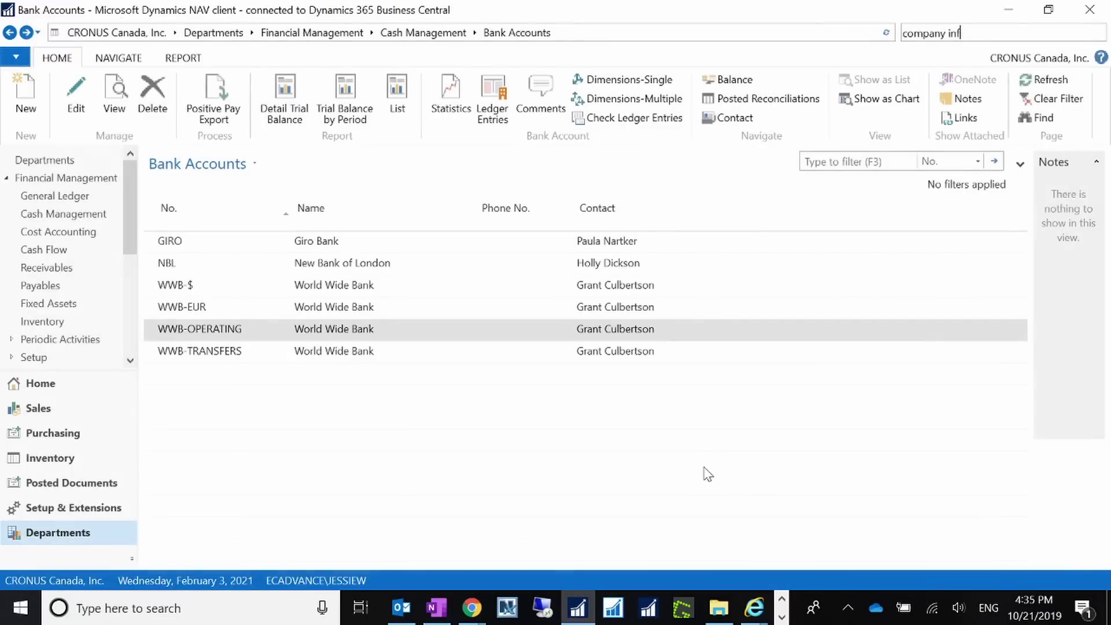
# Start a new purchase order for vendor 20000 with vendor invoice no. Test2019103.
pyautogui.click(956, 30)
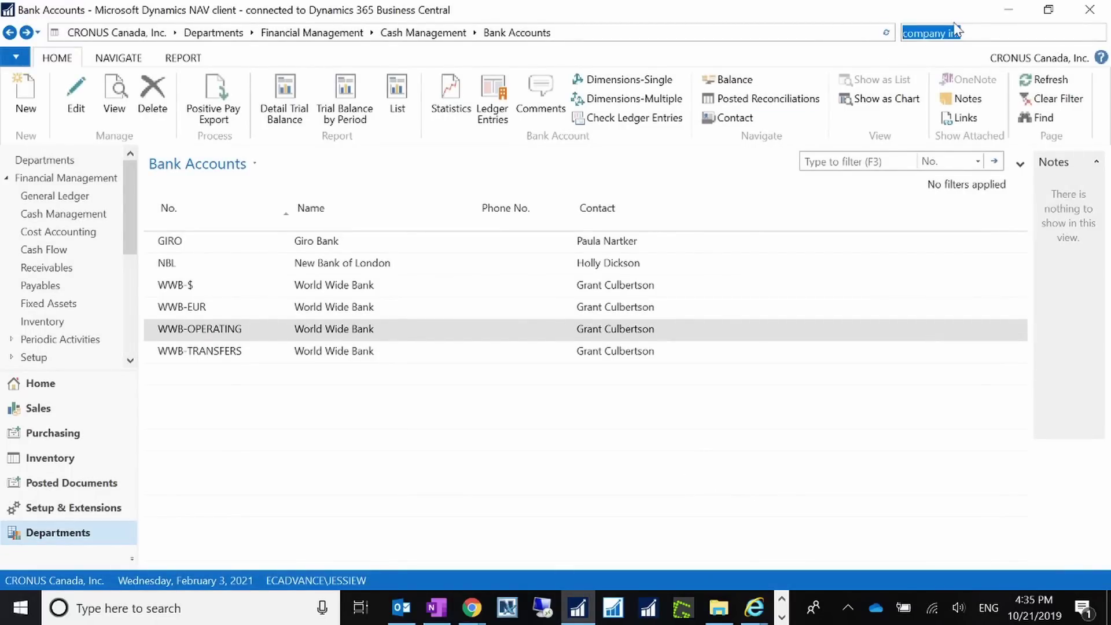
pyautogui.write('purchase orders')
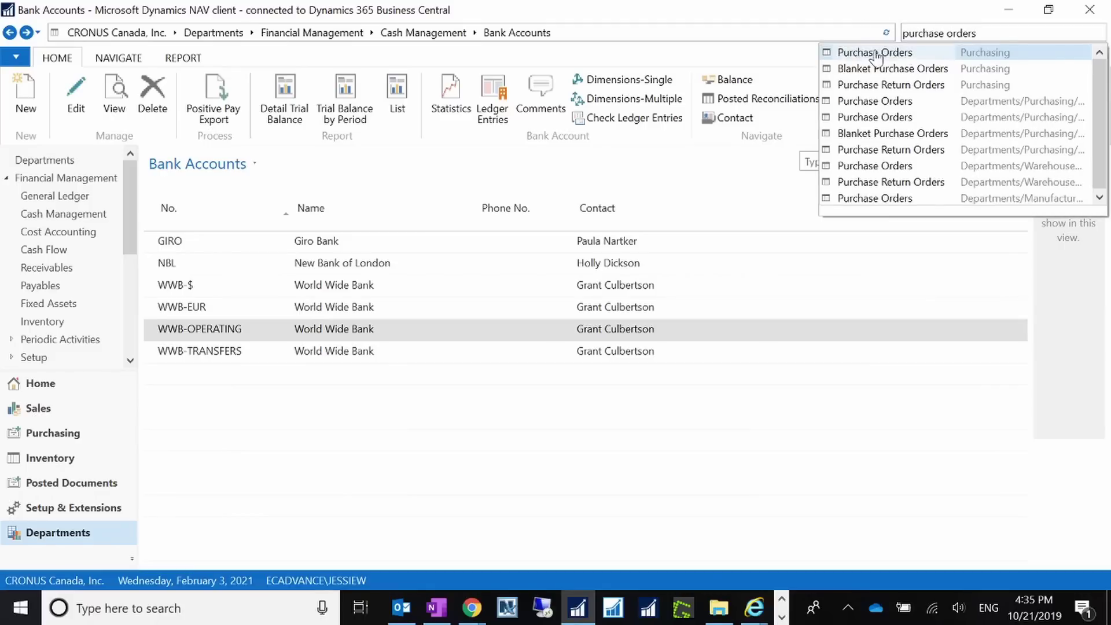
pyautogui.click(838, 52)
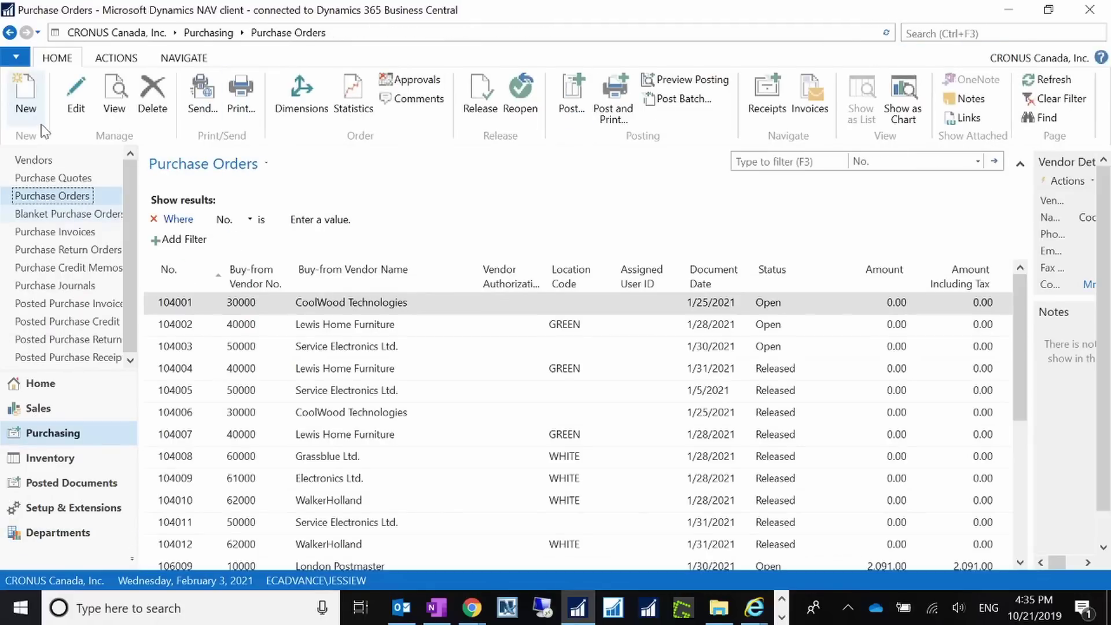
pyautogui.click(46, 113)
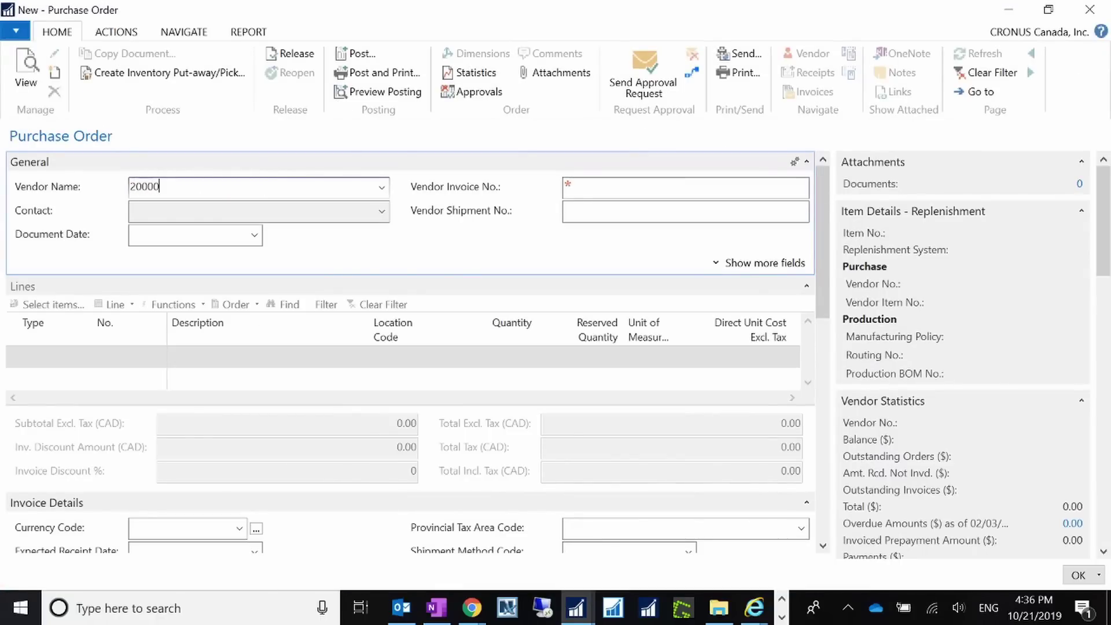
pyautogui.write('20000')
pyautogui.press('Tab')
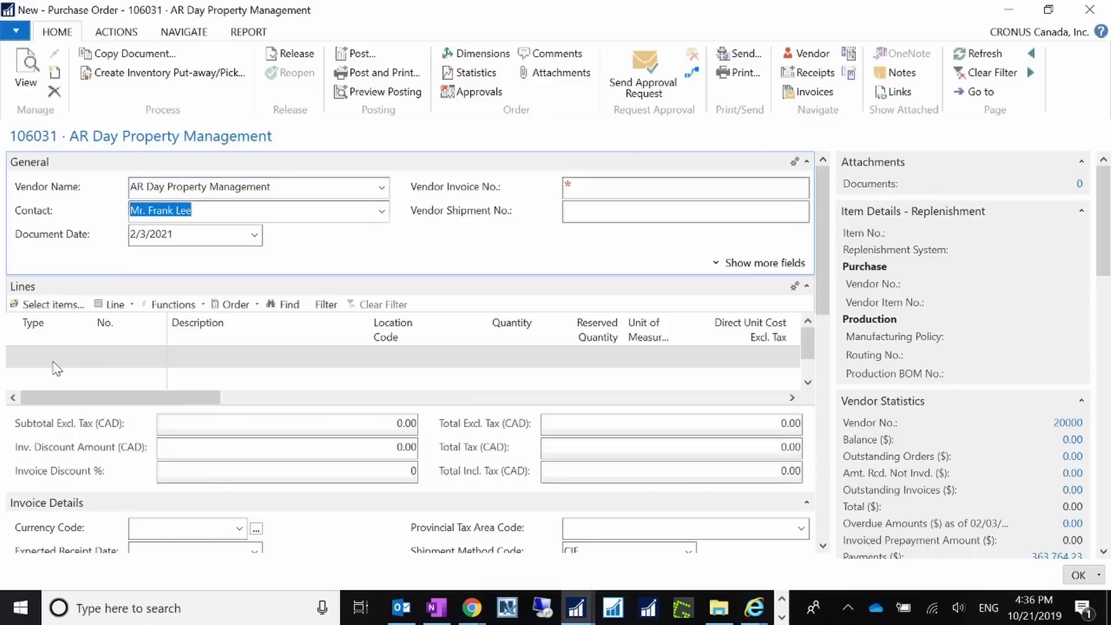
pyautogui.click(617, 184)
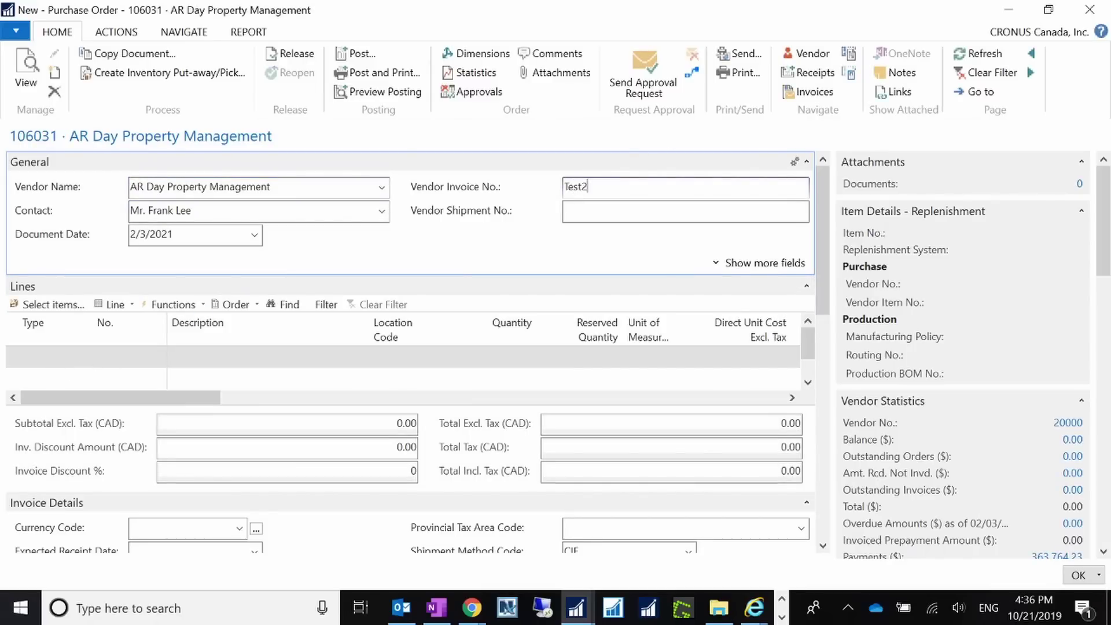
pyautogui.write('Test2019103')
pyautogui.press('Tab')
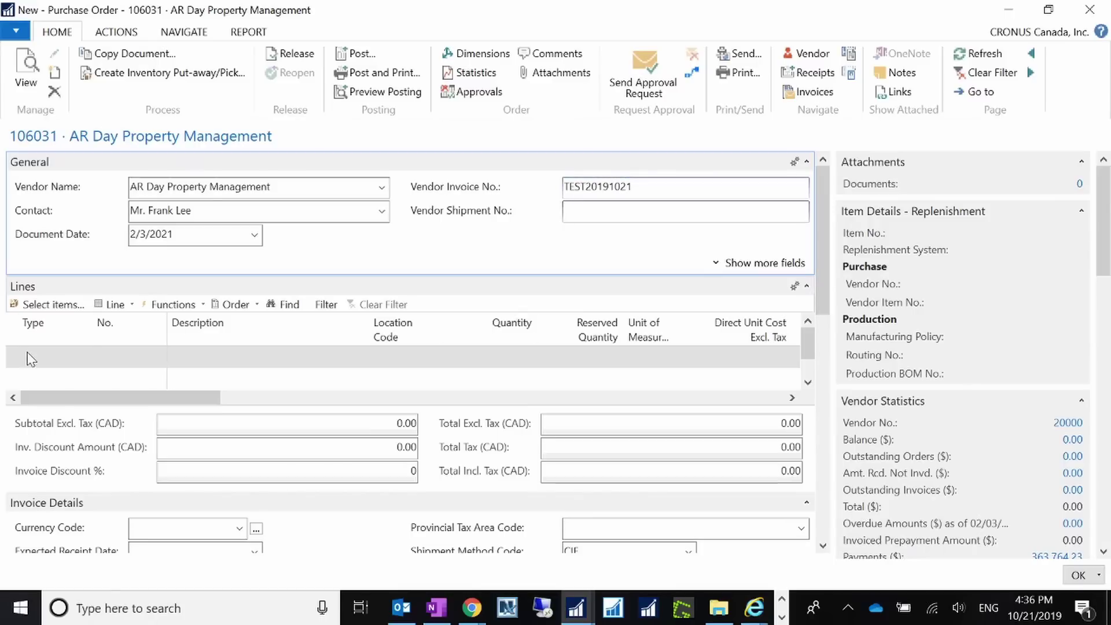
# Add an Item line for item 1000 at location BLUE, quantity 10.
pyautogui.click(37, 357)
pyautogui.write('Item')
pyautogui.press('Tab')
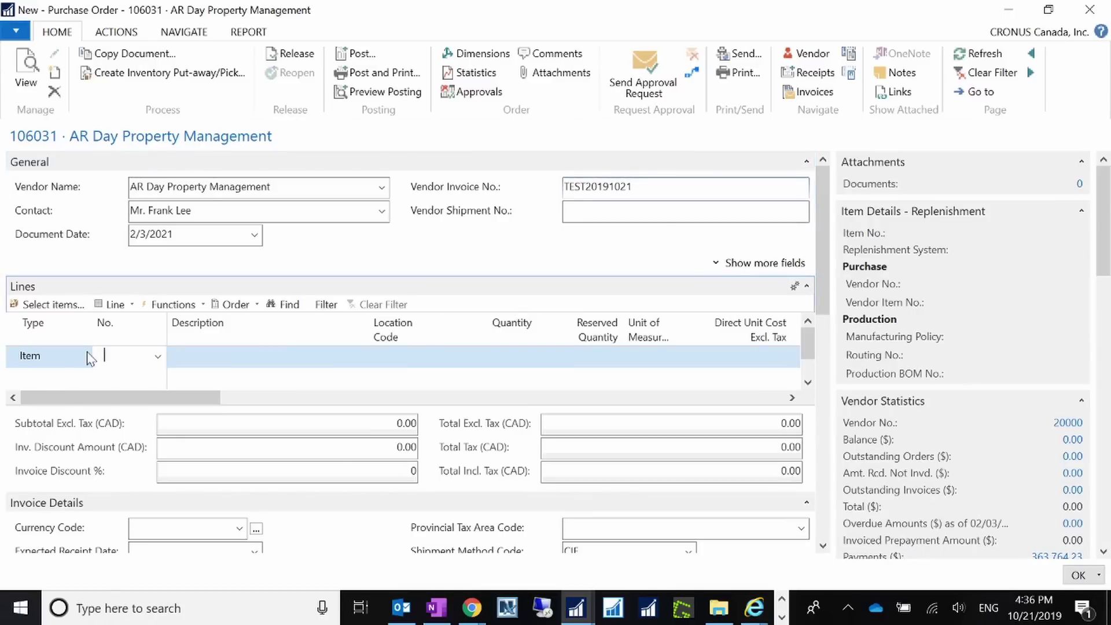
pyautogui.write('1000')
pyautogui.press('Tab')
pyautogui.press('Tab')
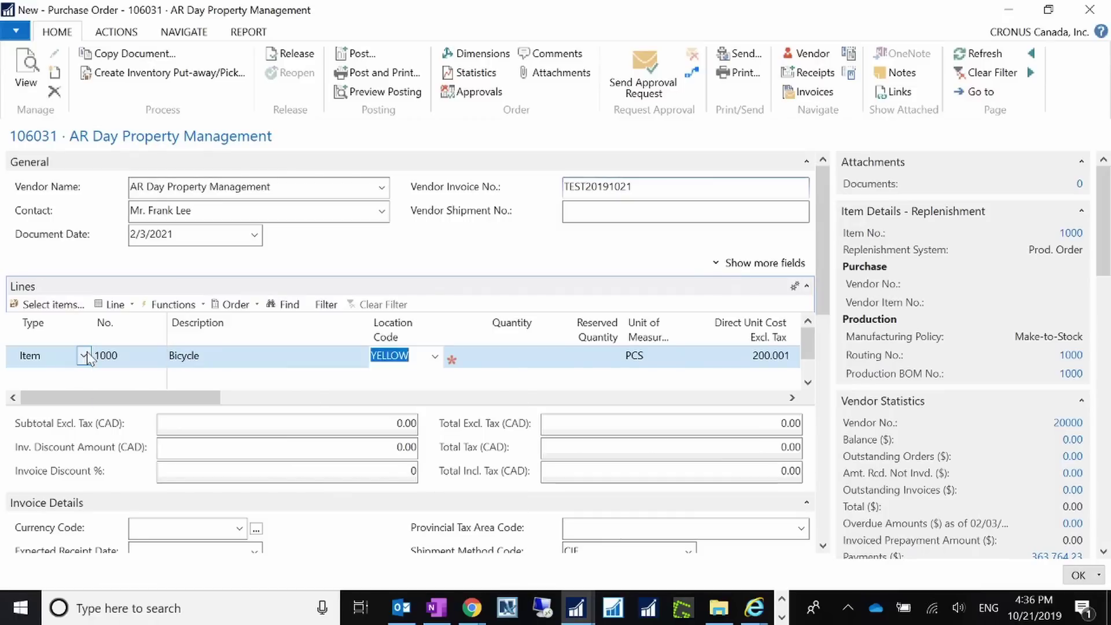
pyautogui.write('blue')
pyautogui.press('Tab')
pyautogui.write('10')
pyautogui.press('Tab')
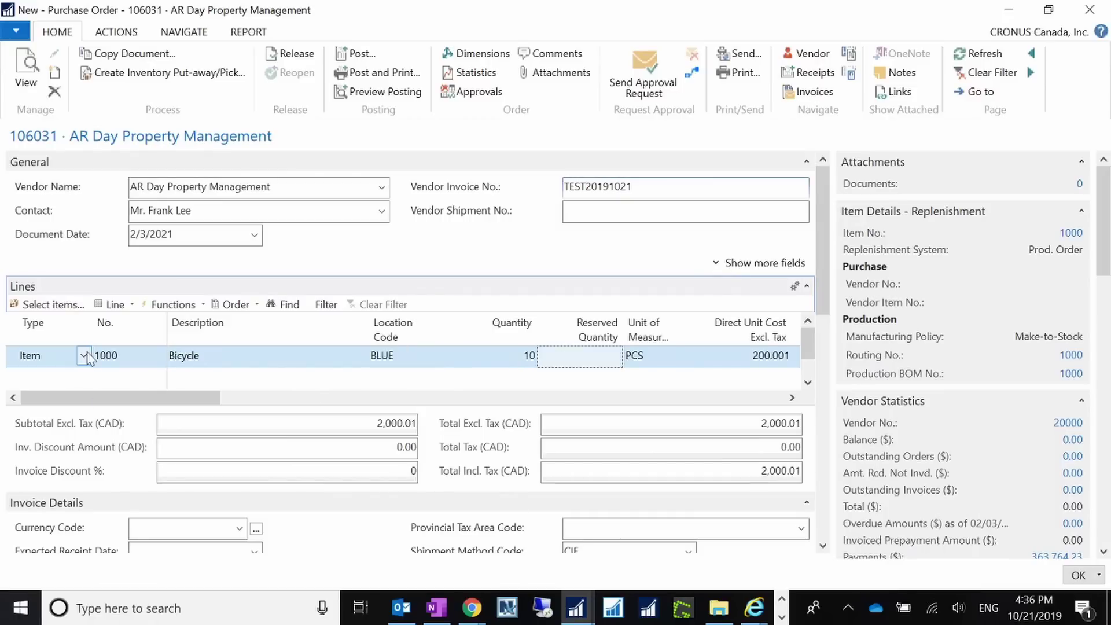
# Post the purchase order without opening the posted invoice, then close it.
pyautogui.click(354, 53)
pyautogui.click(528, 334)
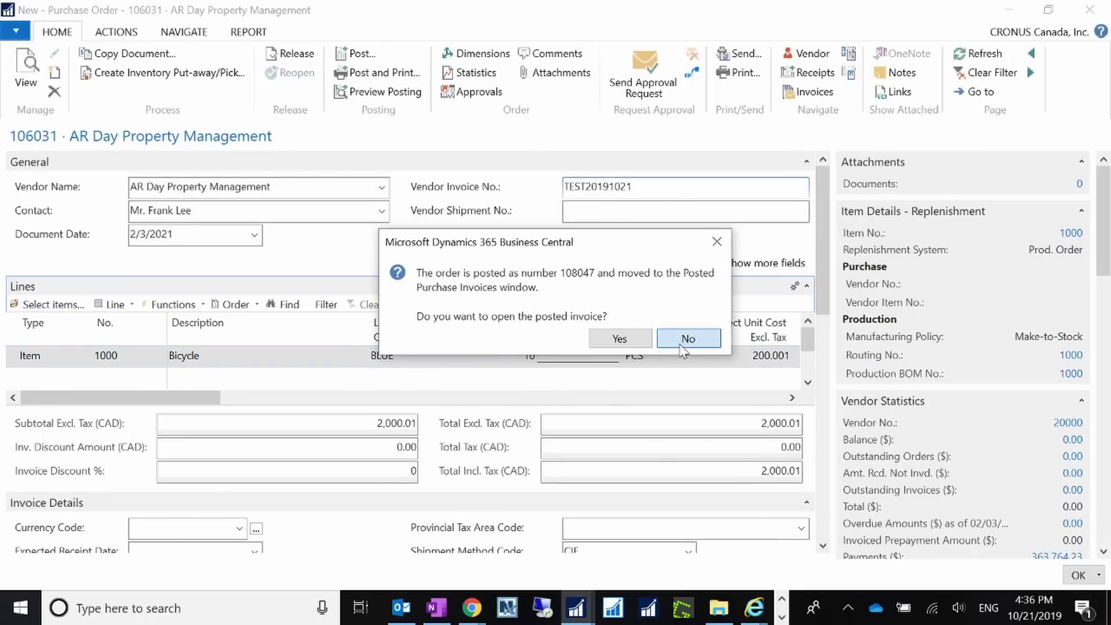
pyautogui.click(688, 338)
pyautogui.click(1090, 11)
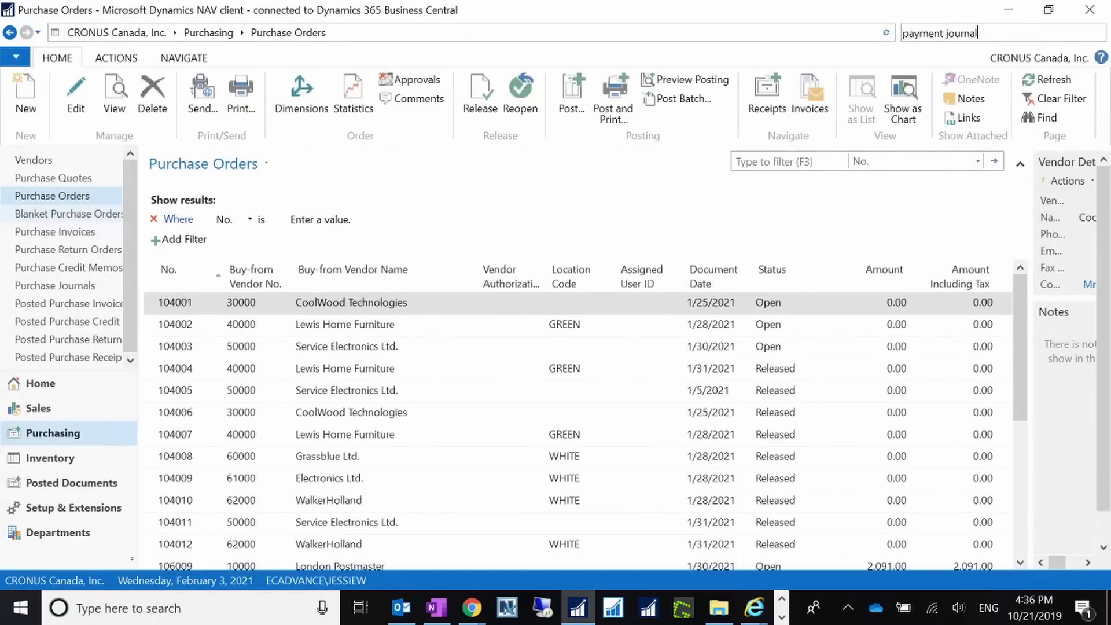
pyautogui.click(925, 57)
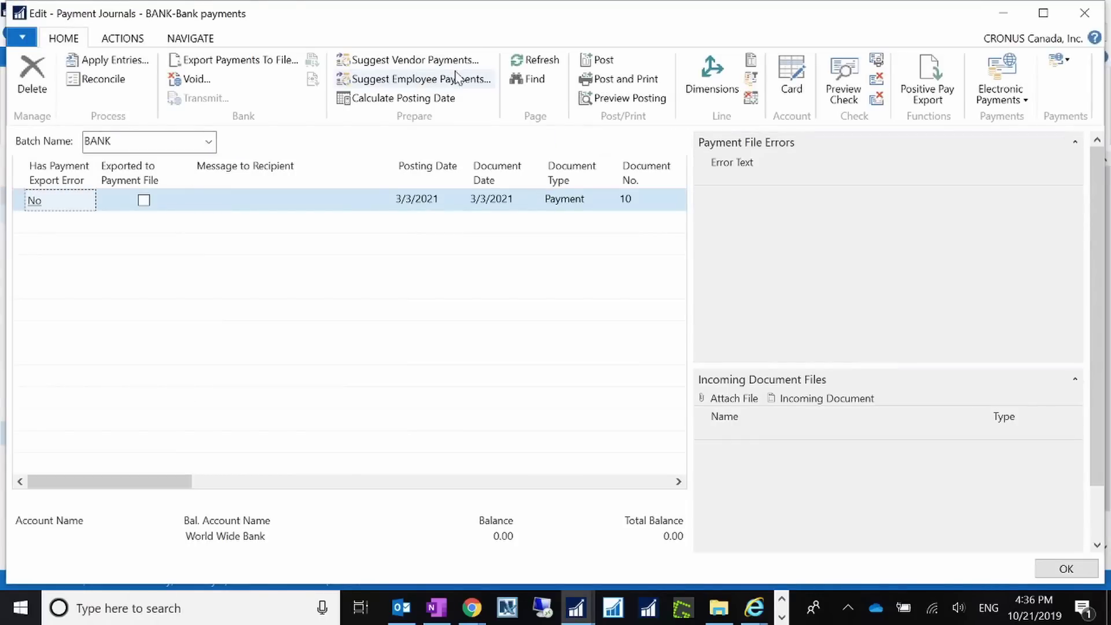
pyautogui.click(434, 60)
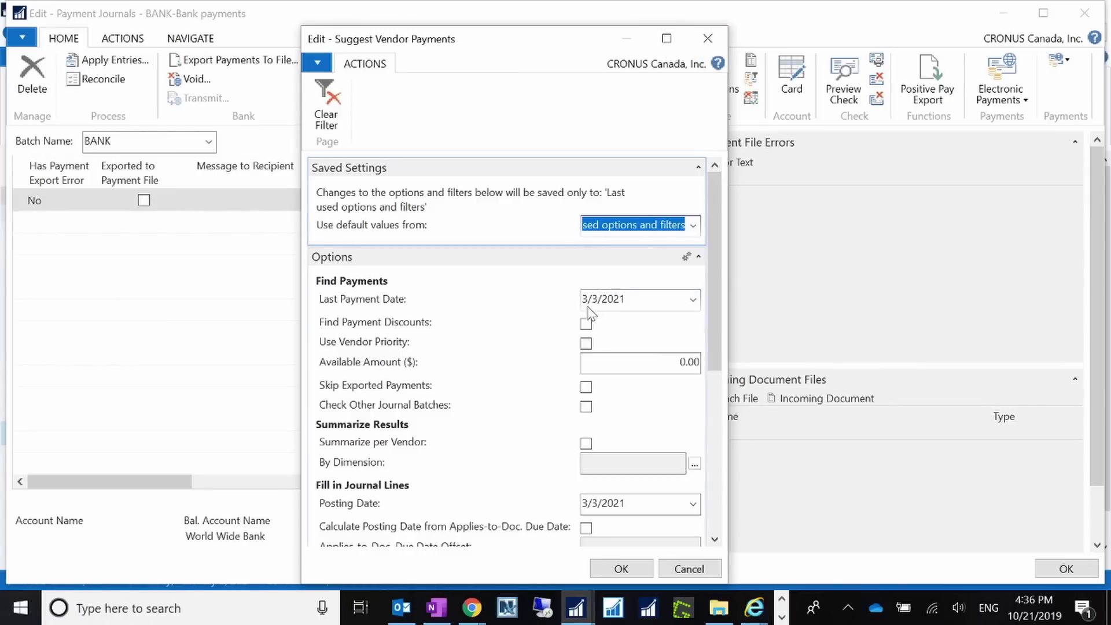
pyautogui.moveTo(589, 300); pyautogui.dragTo(581, 301)
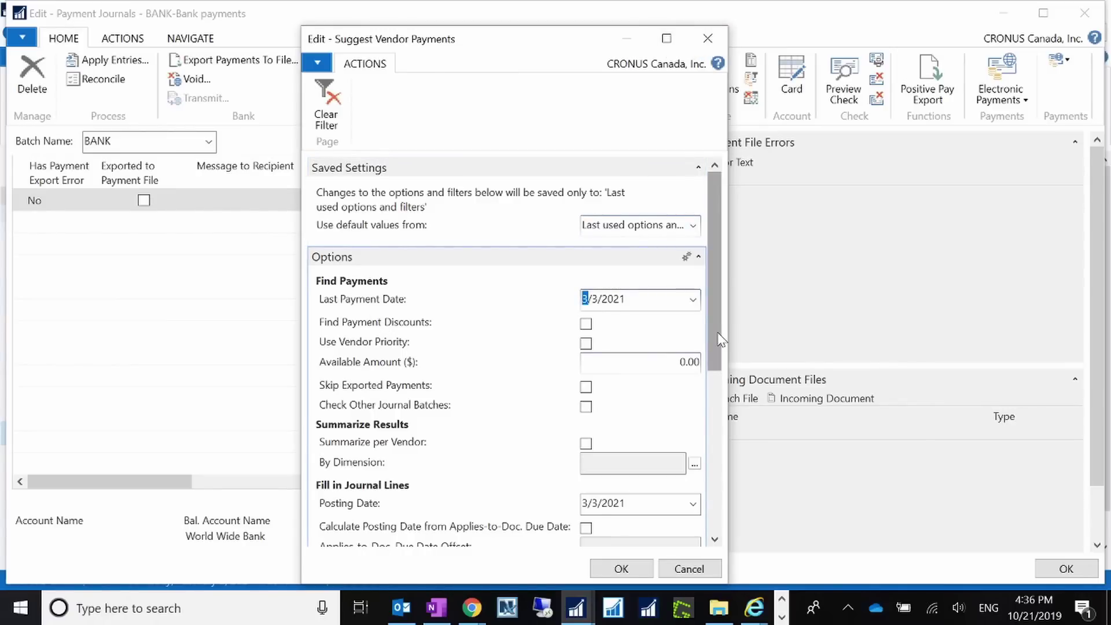
pyautogui.moveTo(718, 336)
pyautogui.mouseDown()
pyautogui.moveTo(708, 431)
pyautogui.moveTo(700, 326)
pyautogui.mouseUp()
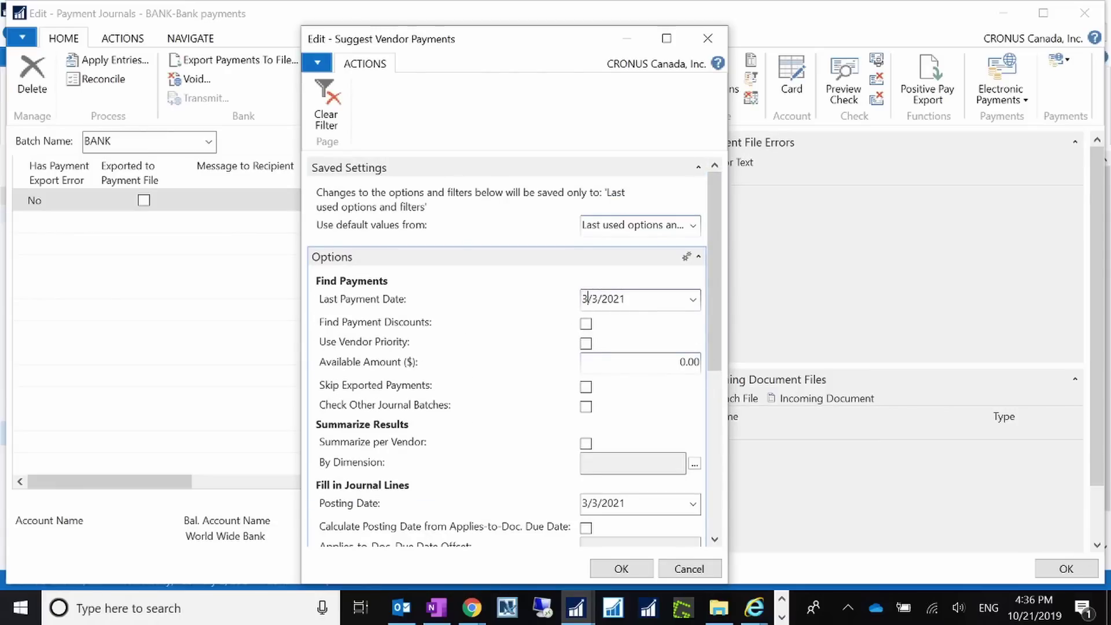
pyautogui.moveTo(716, 335); pyautogui.dragTo(709, 502)
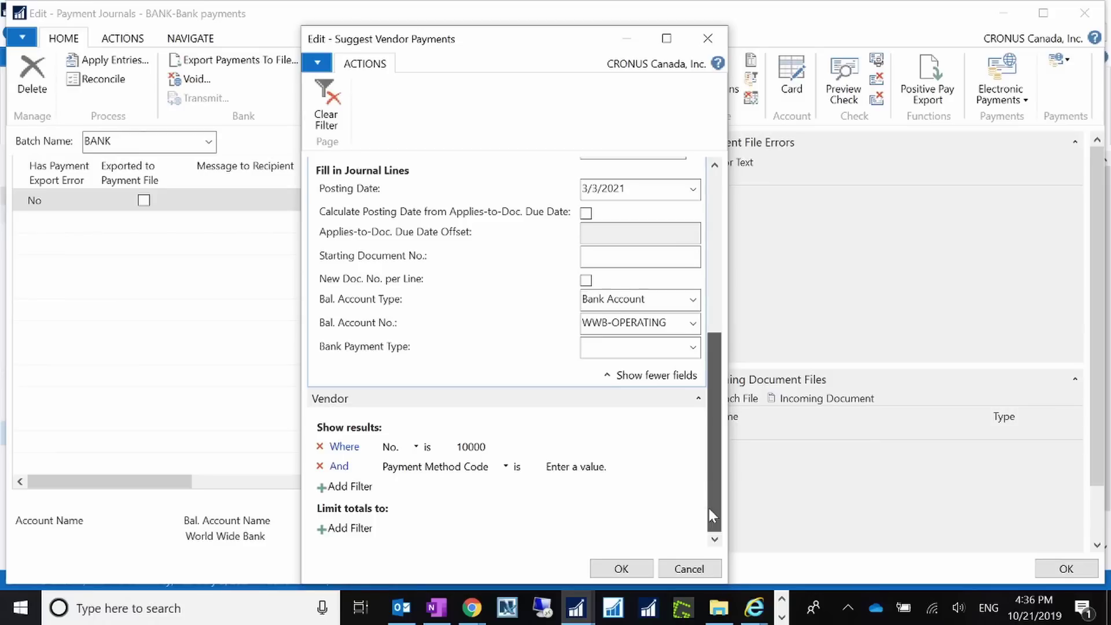
pyautogui.moveTo(669, 323); pyautogui.dragTo(503, 345)
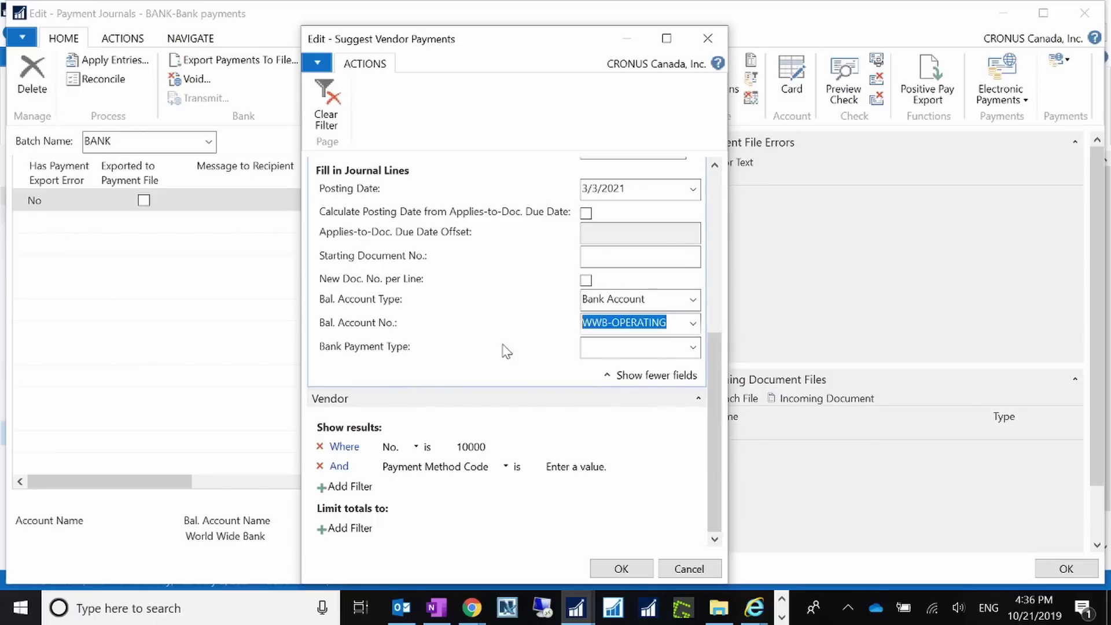
pyautogui.click(688, 568)
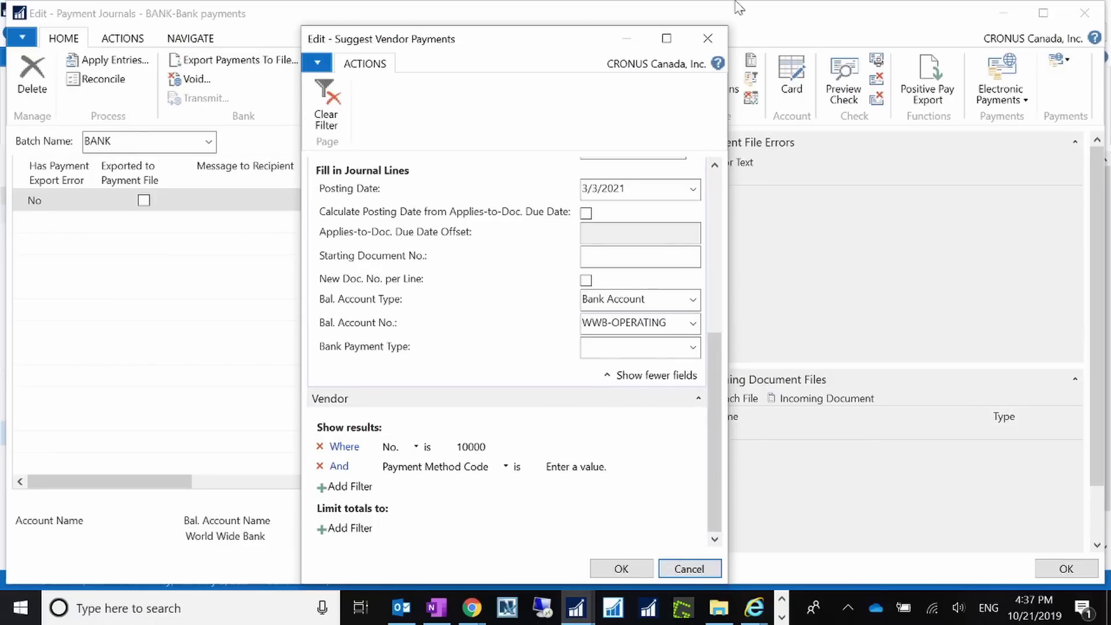
pyautogui.click(707, 38)
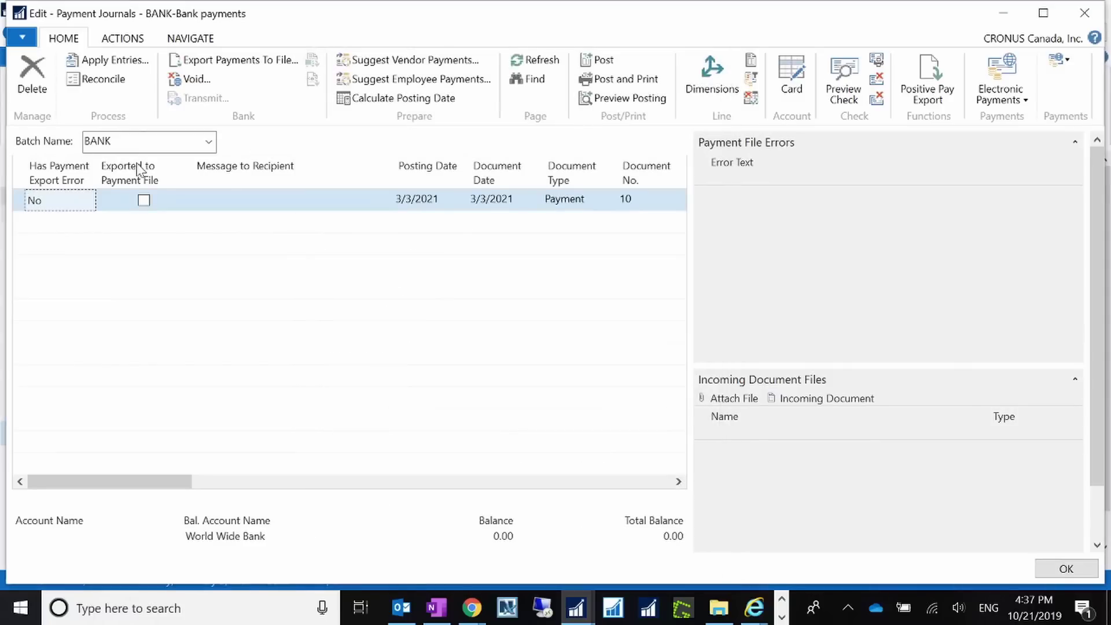
pyautogui.click(210, 141)
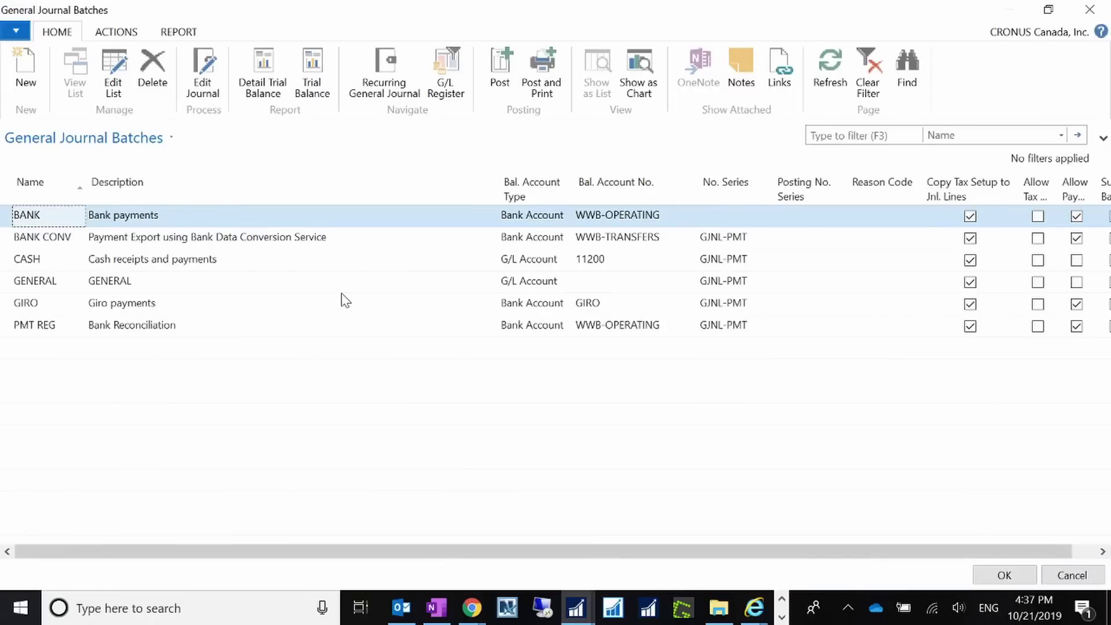
pyautogui.click(157, 218)
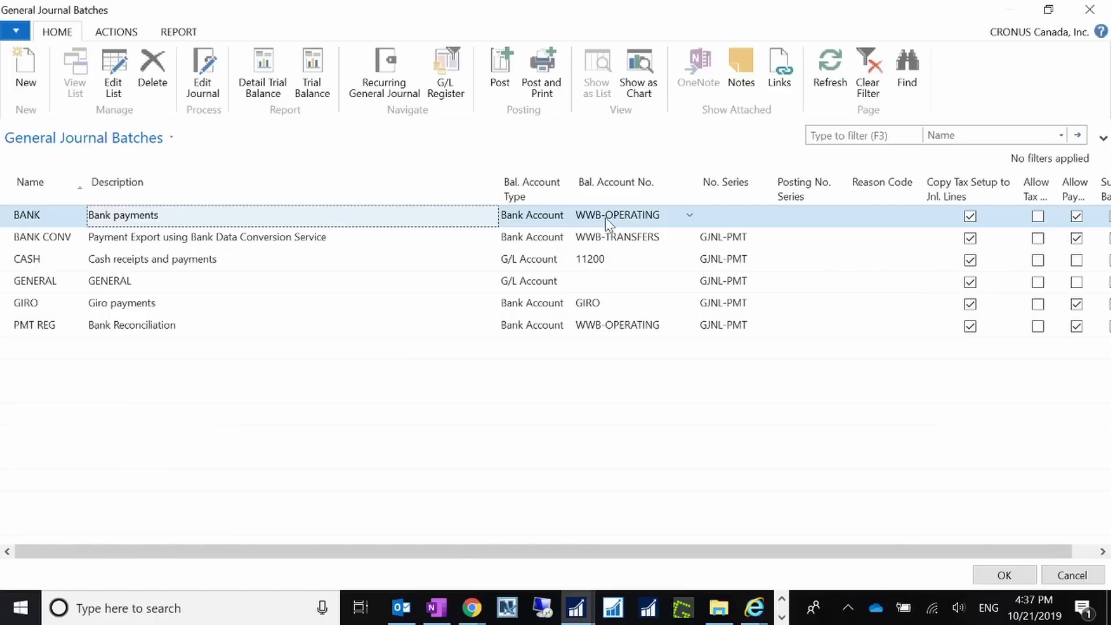
pyautogui.moveTo(913, 551); pyautogui.dragTo(941, 550)
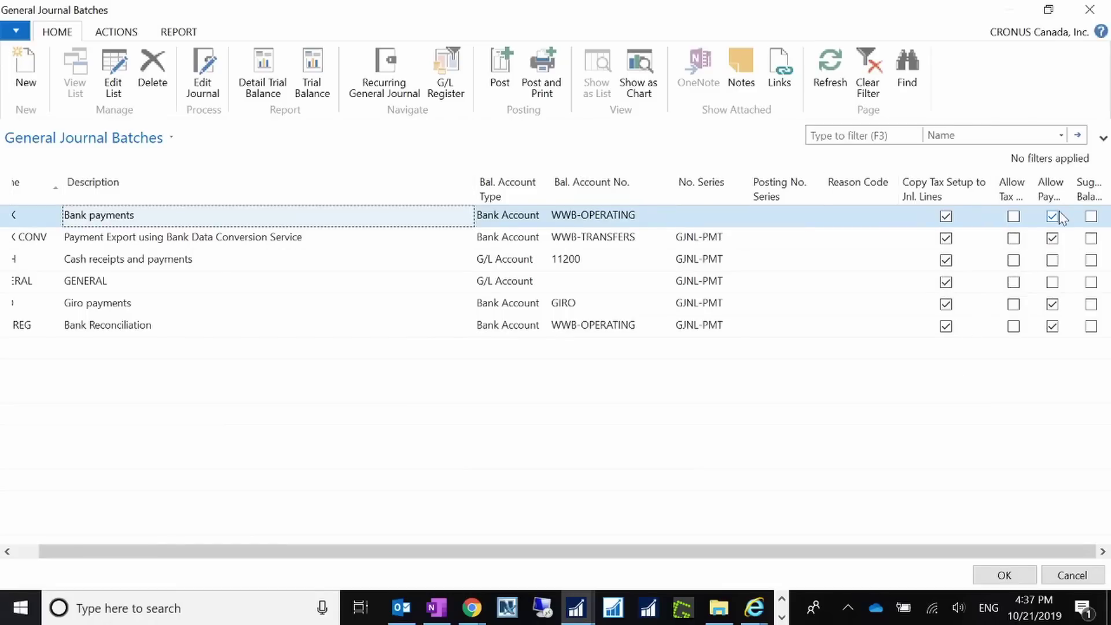
pyautogui.click(1005, 575)
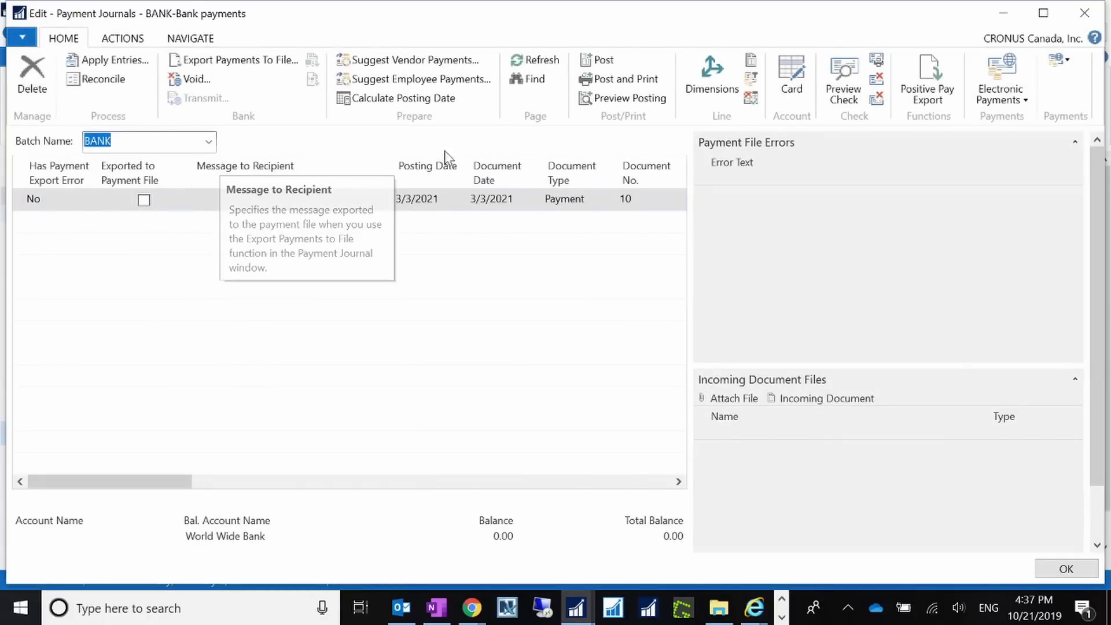
# Run Suggest Vendor Payments with starting document no. TEST201901 and vendor filter 20000.
pyautogui.click(433, 60)
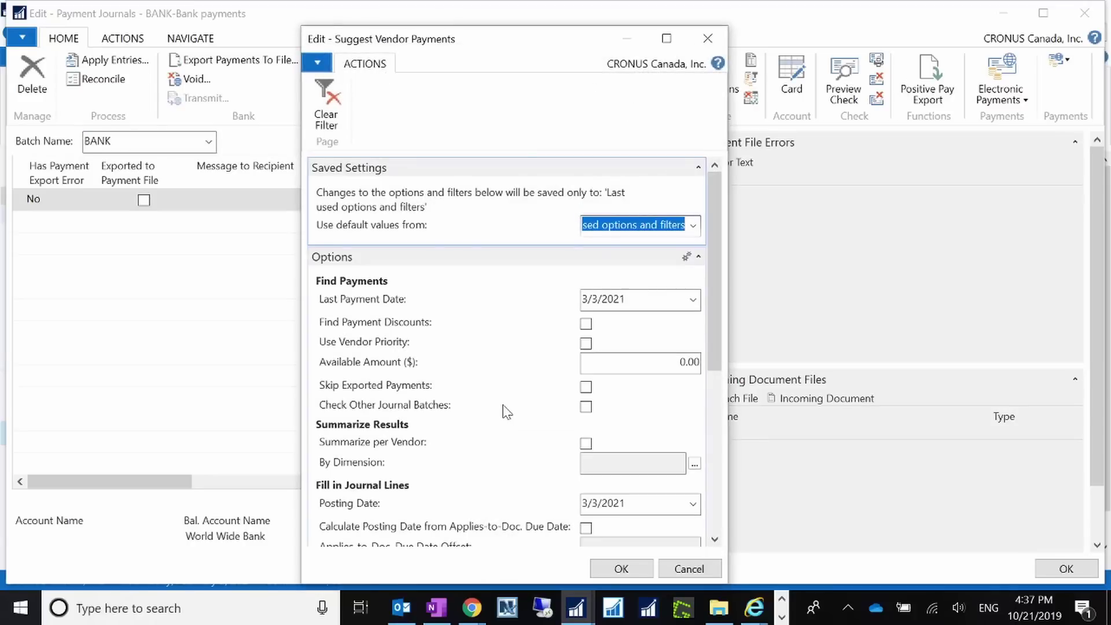
pyautogui.moveTo(713, 346); pyautogui.dragTo(716, 408)
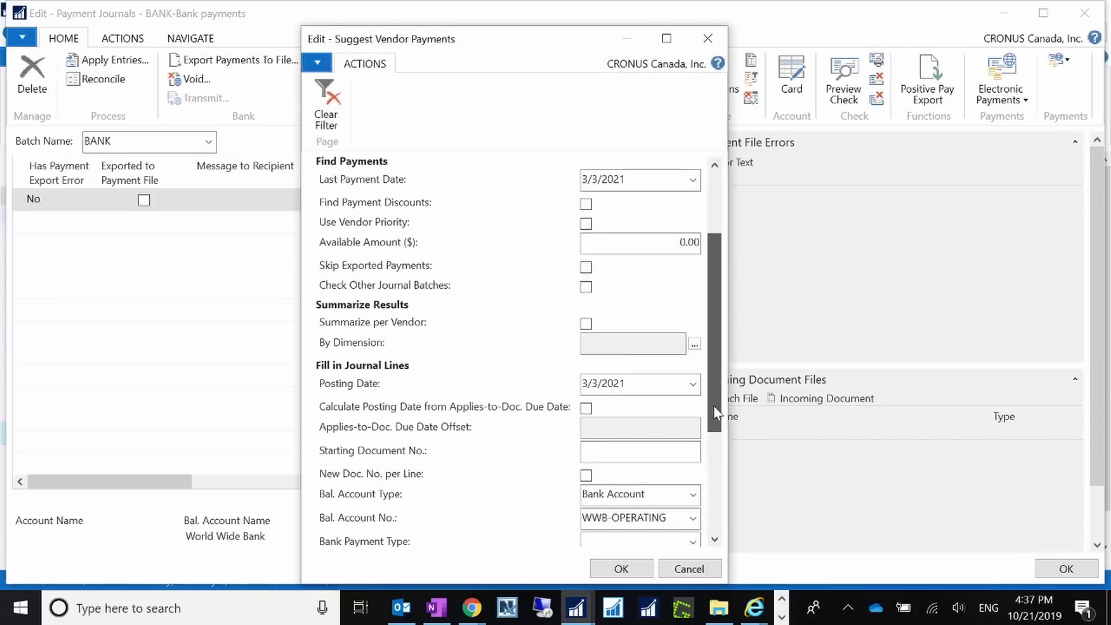
pyautogui.click(635, 458)
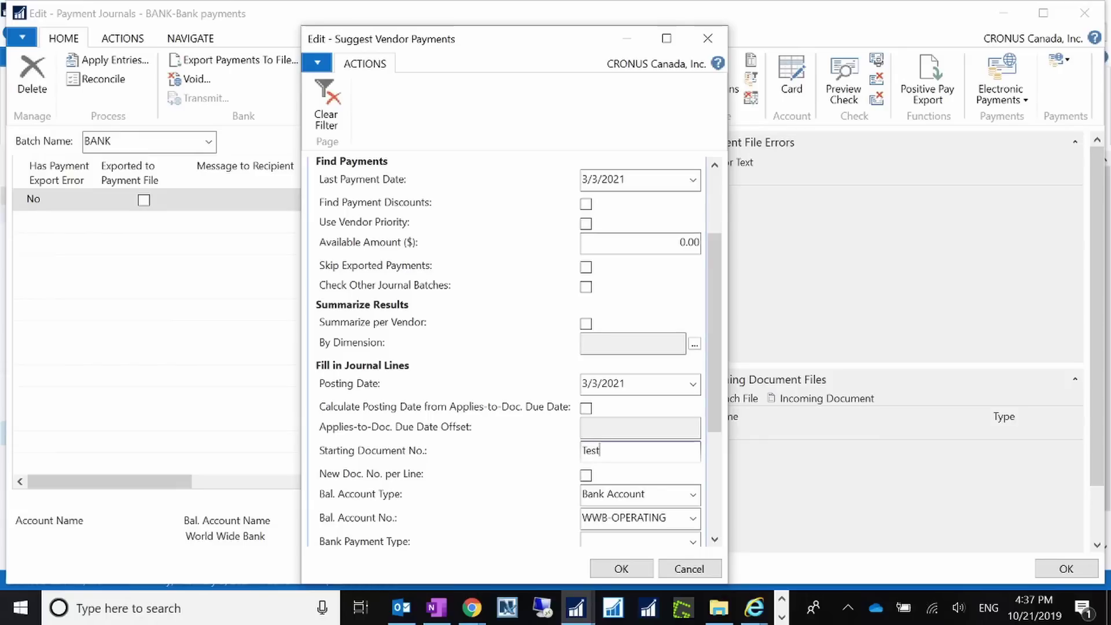
pyautogui.write('Test201901')
pyautogui.press('Tab')
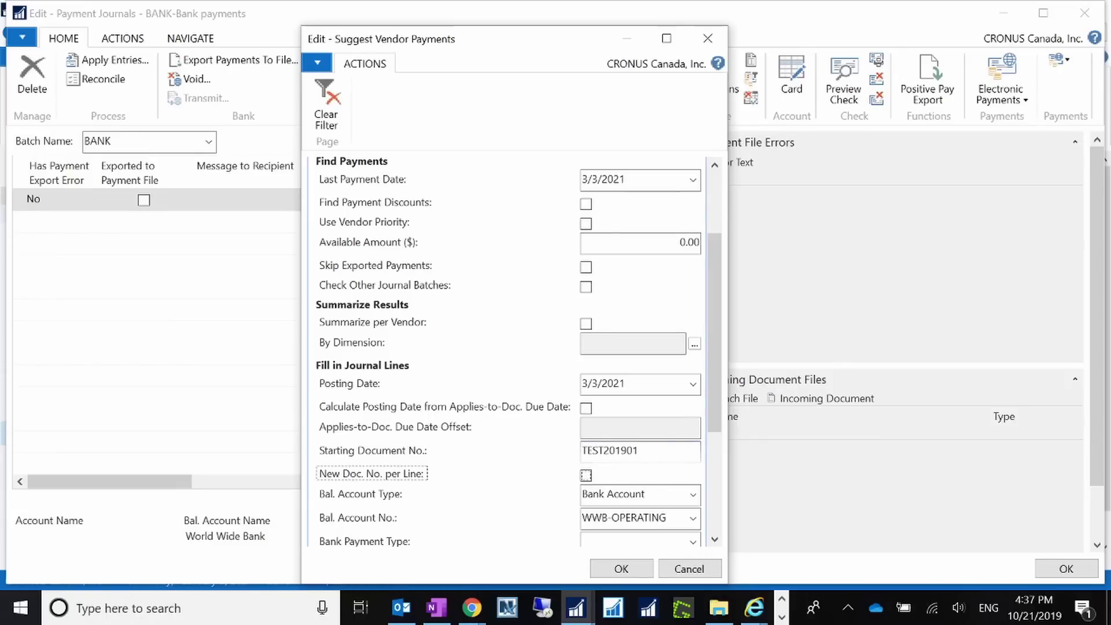
pyautogui.moveTo(714, 414); pyautogui.dragTo(717, 557)
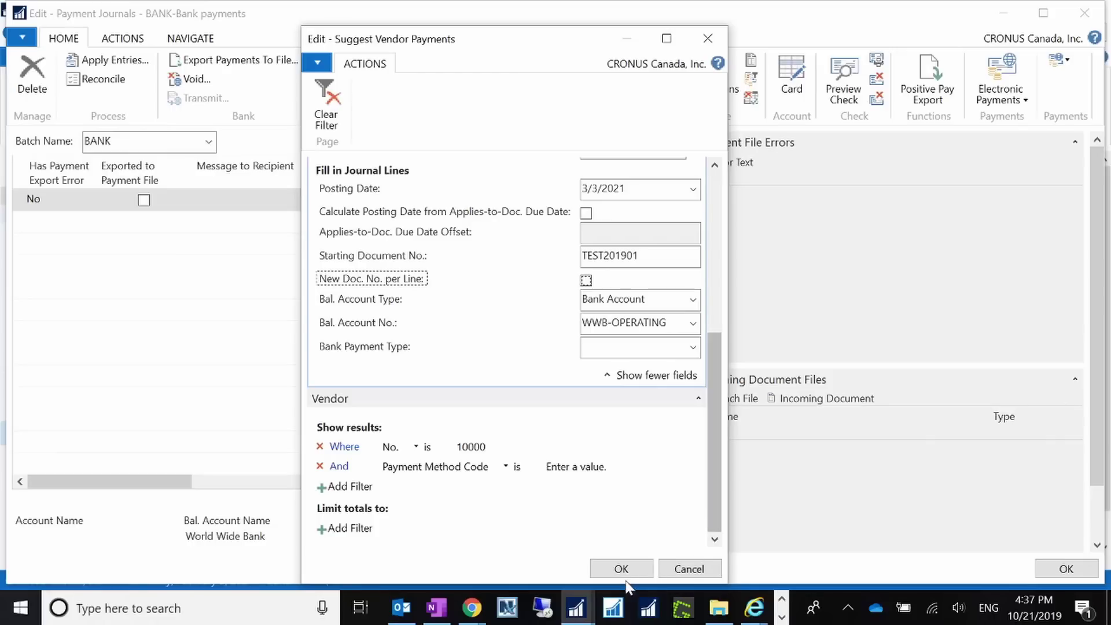
pyautogui.click(470, 446)
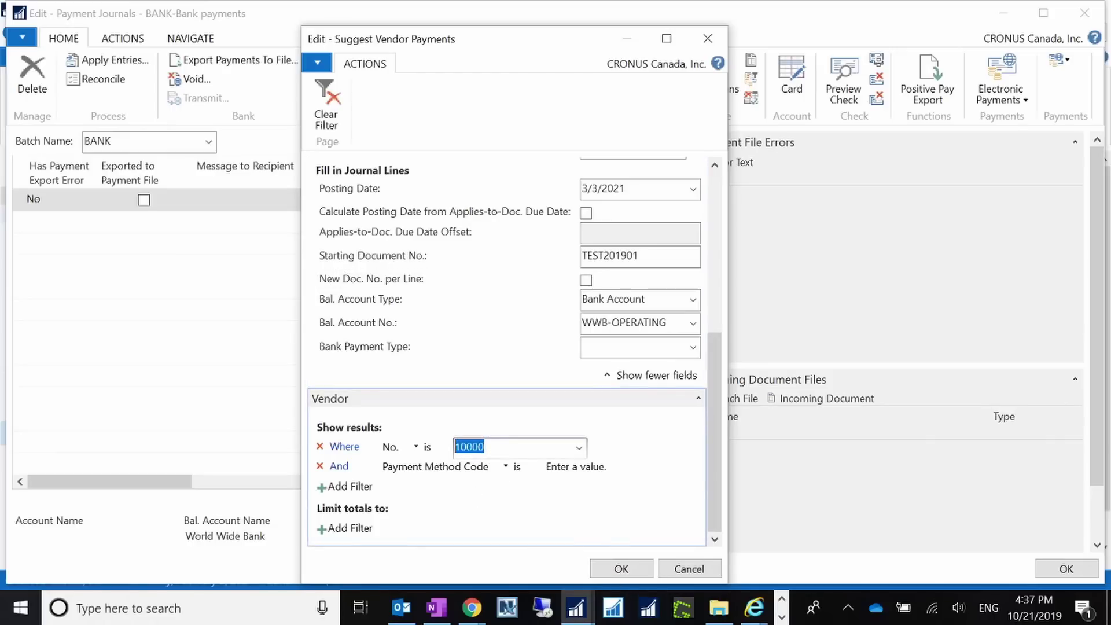
pyautogui.write('20')
pyautogui.press('Tab')
pyautogui.click(520, 446)
pyautogui.click(621, 568)
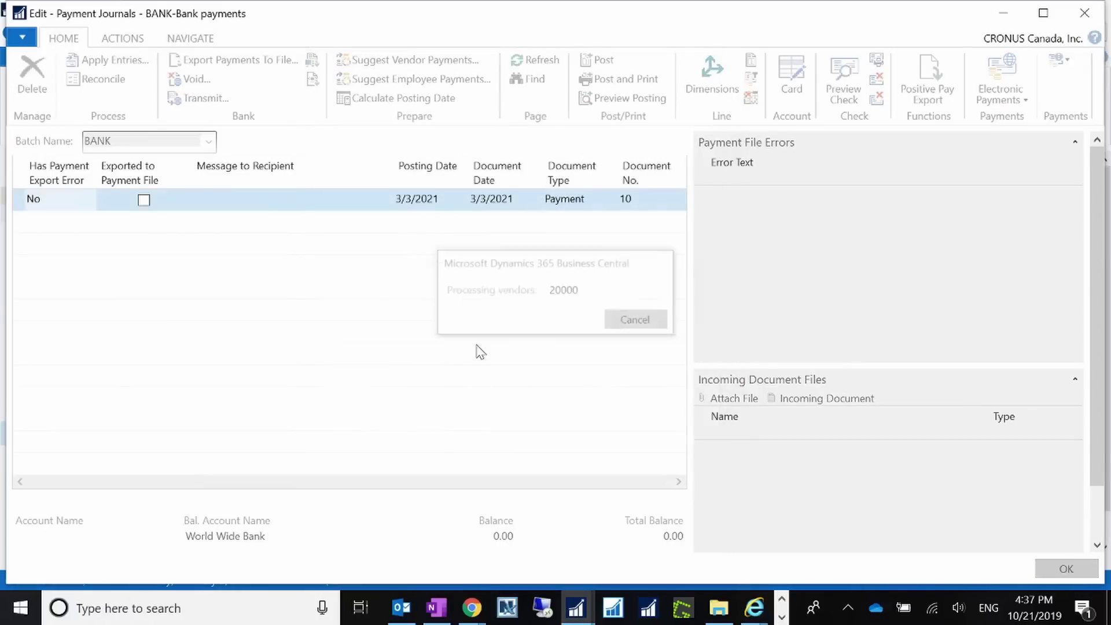
# Dismiss the suggestion message, widen the grid, and delete the empty first journal line.
pyautogui.click(694, 324)
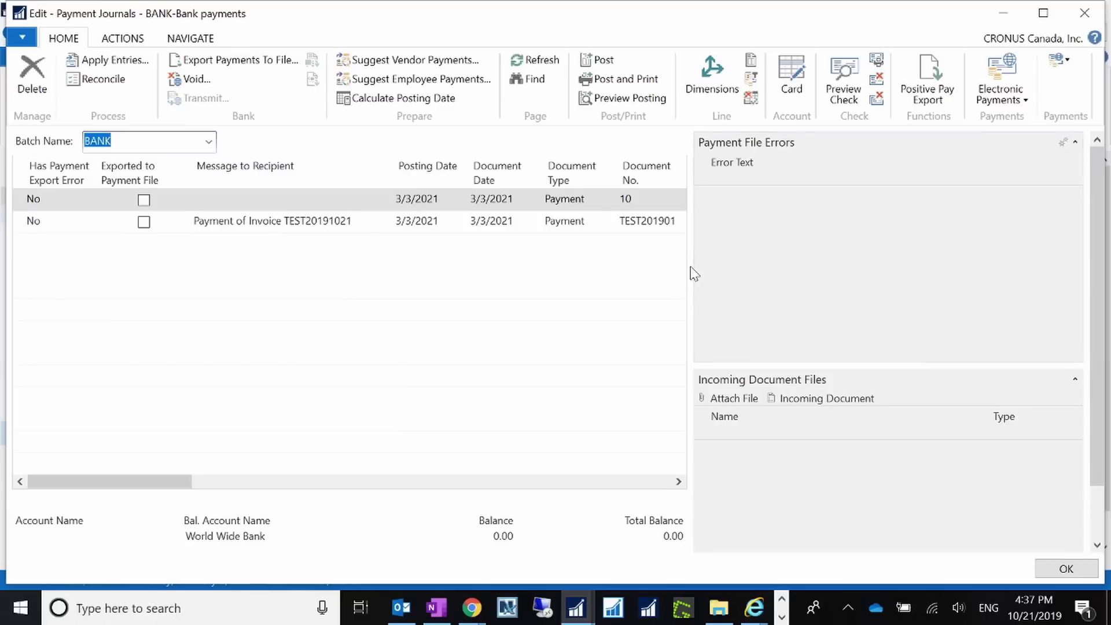
pyautogui.moveTo(689, 268); pyautogui.dragTo(891, 264)
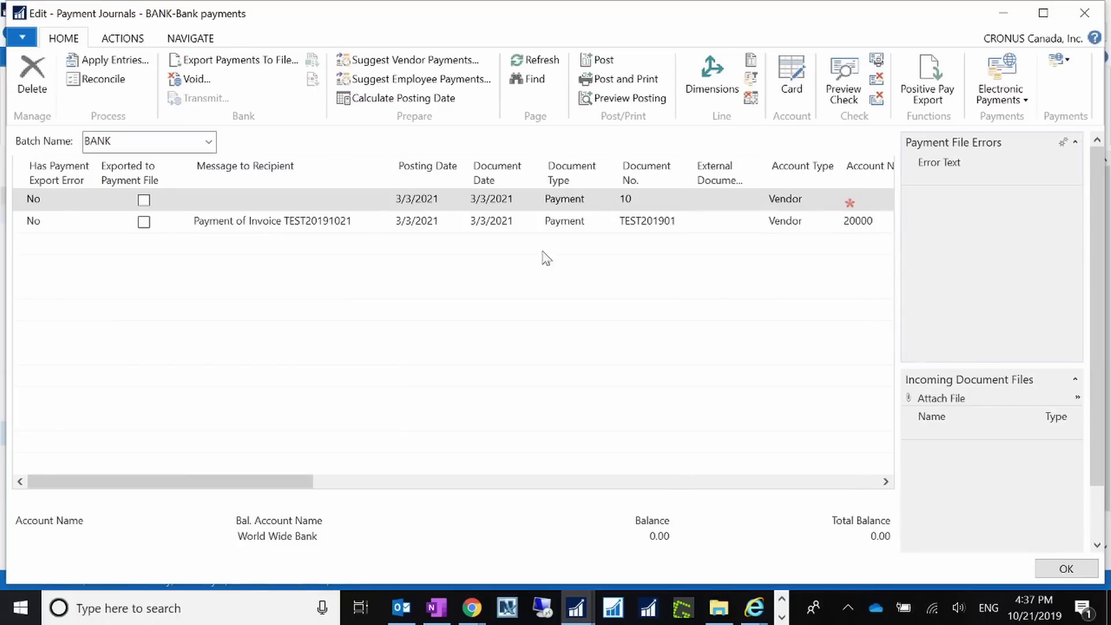
pyautogui.rightClick(20, 200)
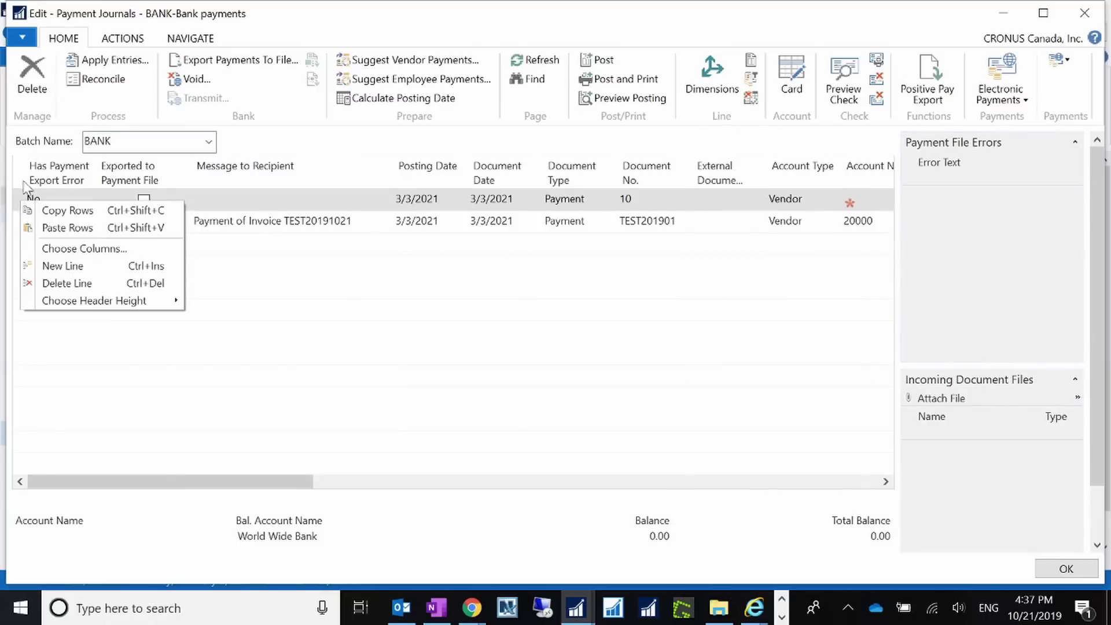
pyautogui.click(47, 283)
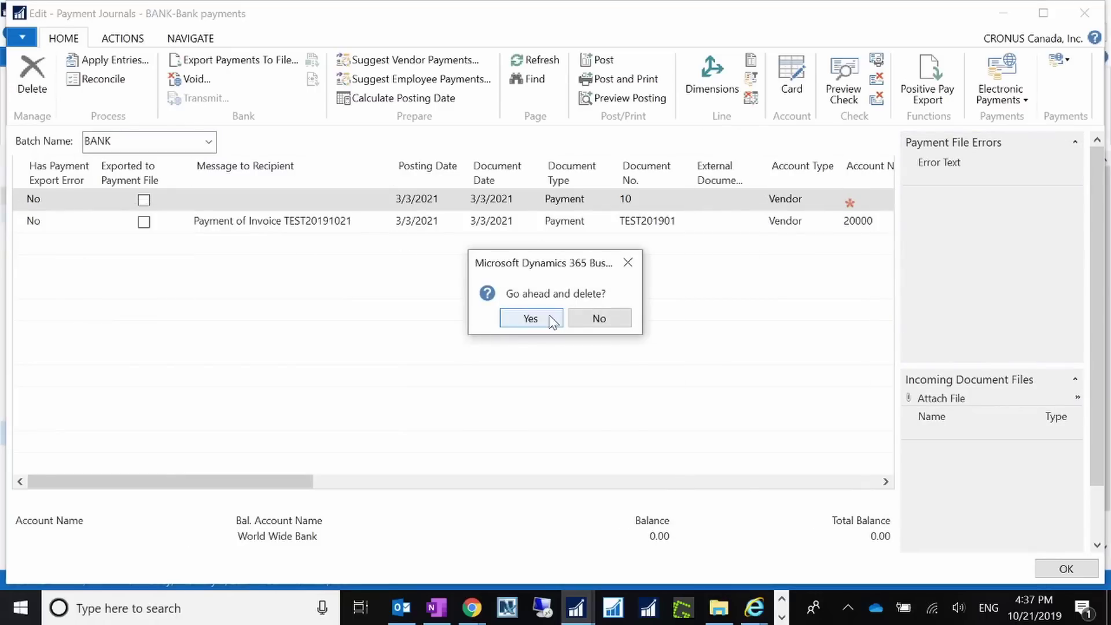
pyautogui.click(524, 317)
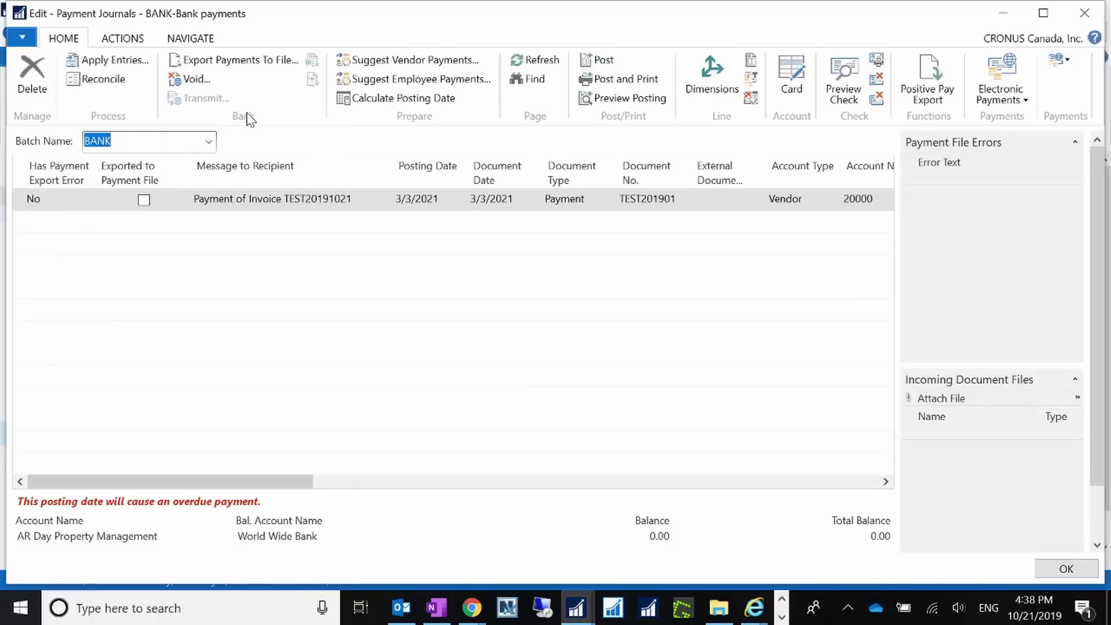
# Try exporting the payment line to a file and dismiss the resulting error.
pyautogui.click(123, 38)
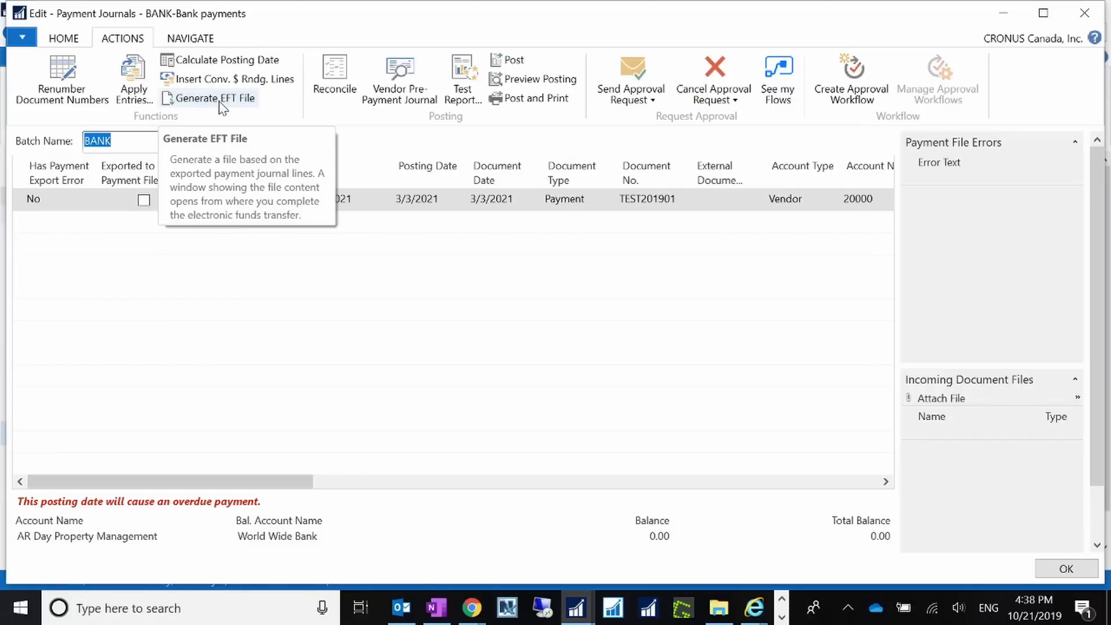
pyautogui.click(62, 38)
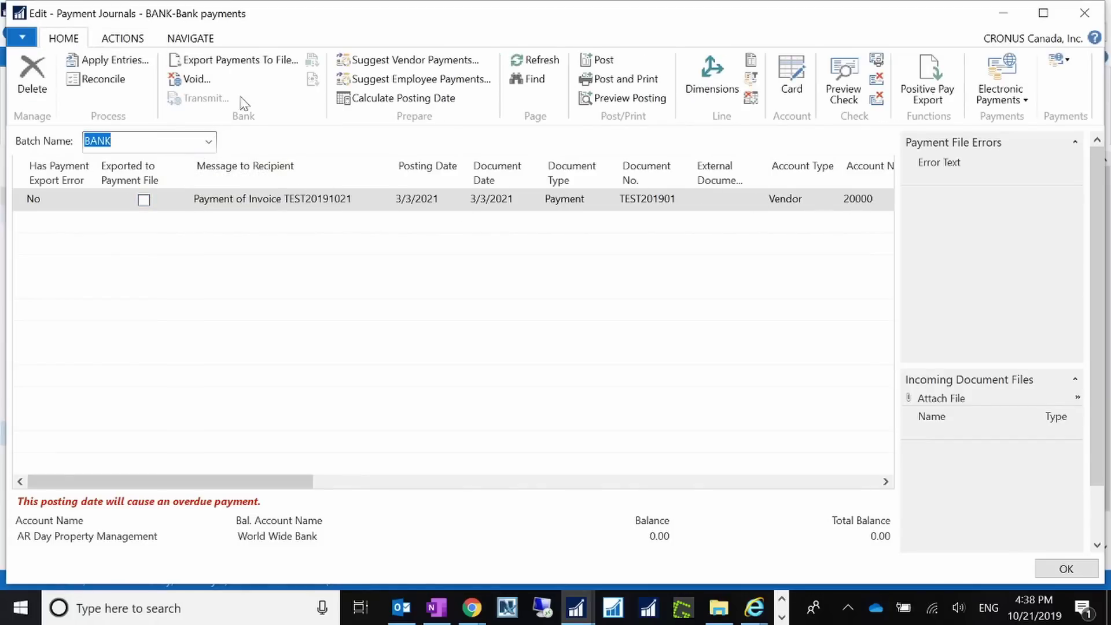
pyautogui.click(240, 59)
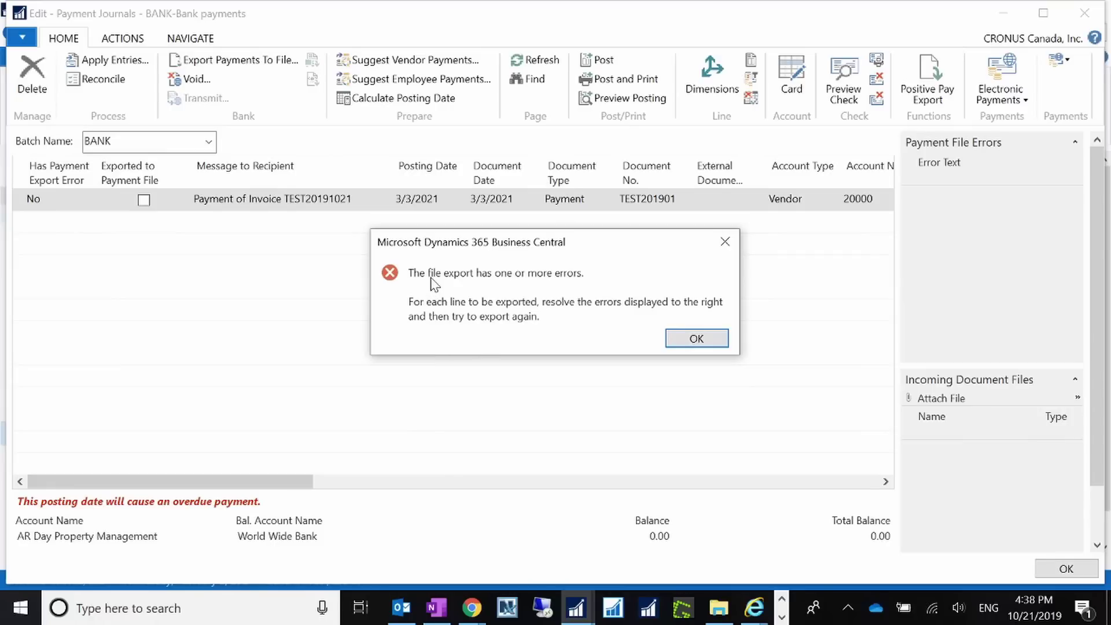
pyautogui.click(675, 340)
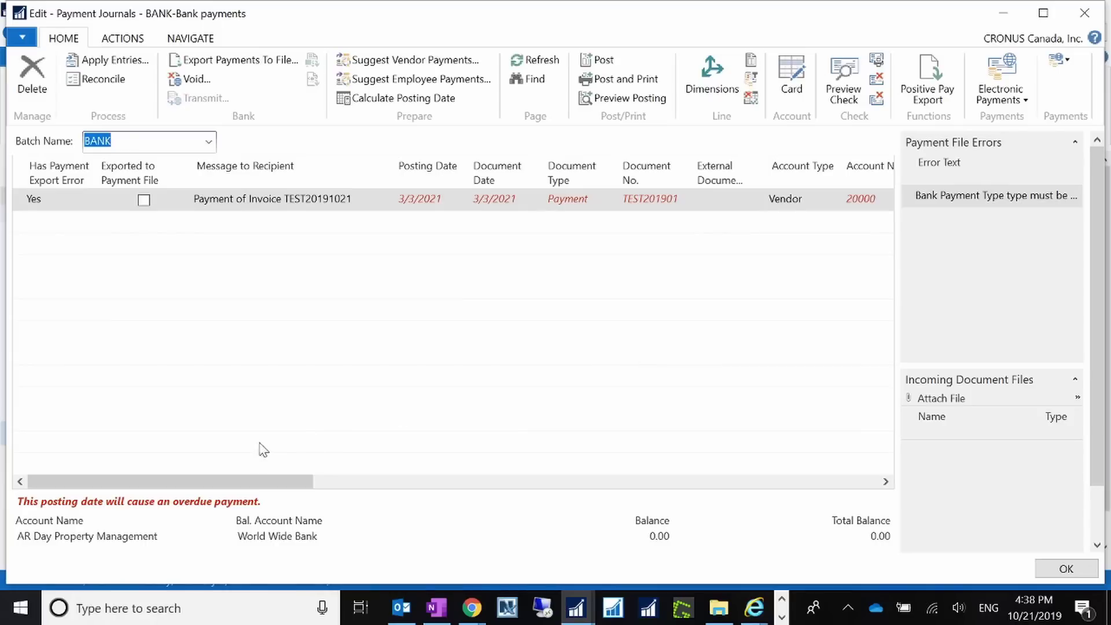
# Set the line's Bank Payment Type to Electronic Payment and rerun the payment export.
pyautogui.moveTo(301, 481); pyautogui.dragTo(905, 461)
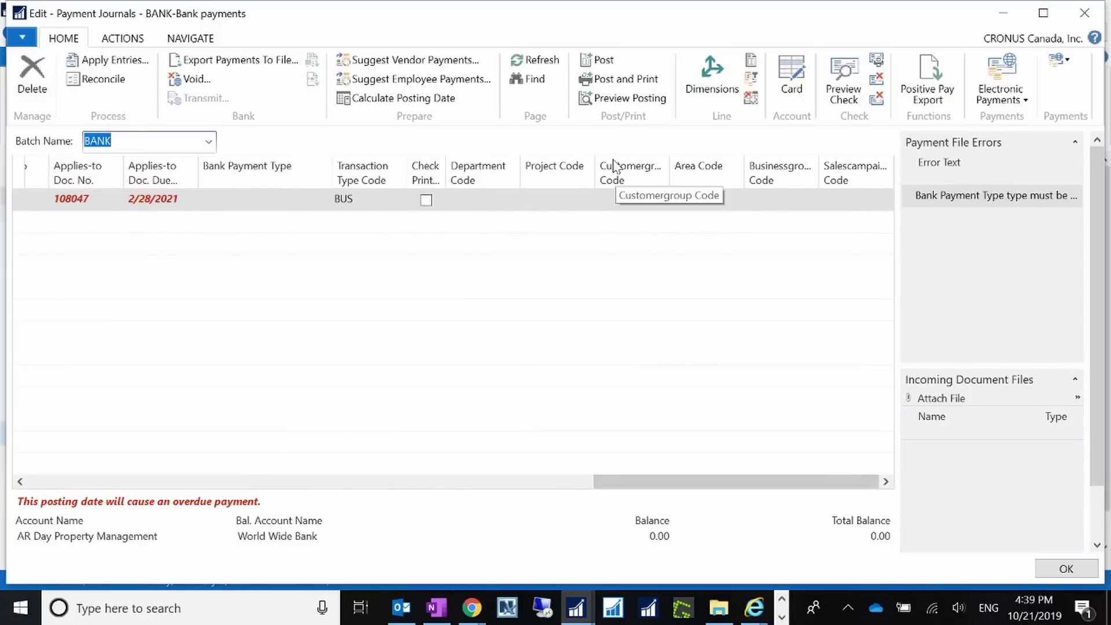
pyautogui.click(259, 202)
pyautogui.click(324, 200)
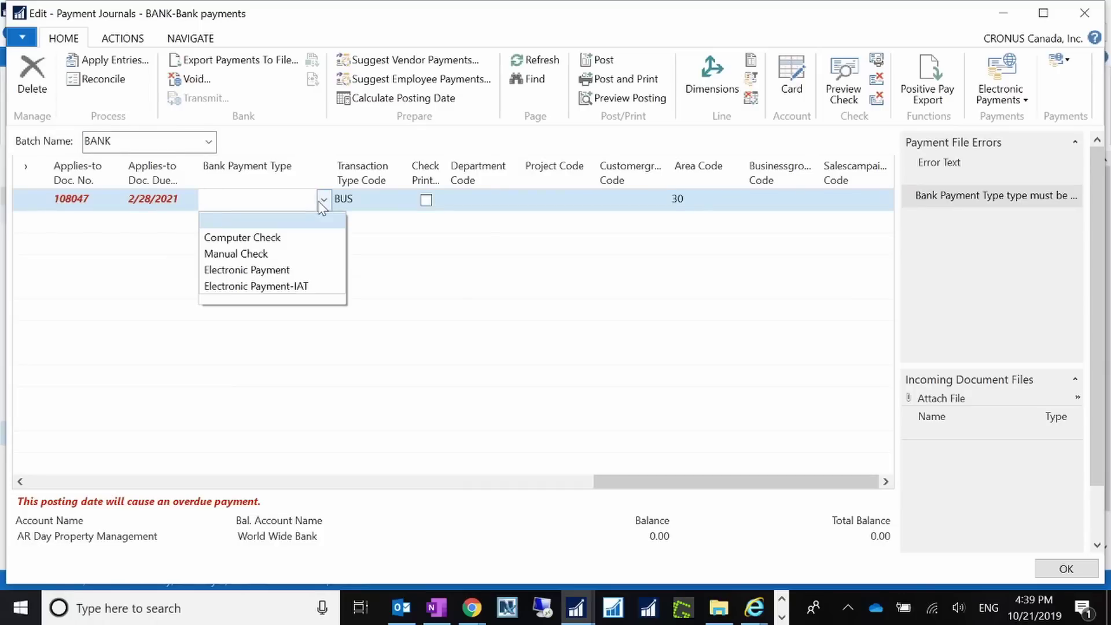
pyautogui.click(273, 275)
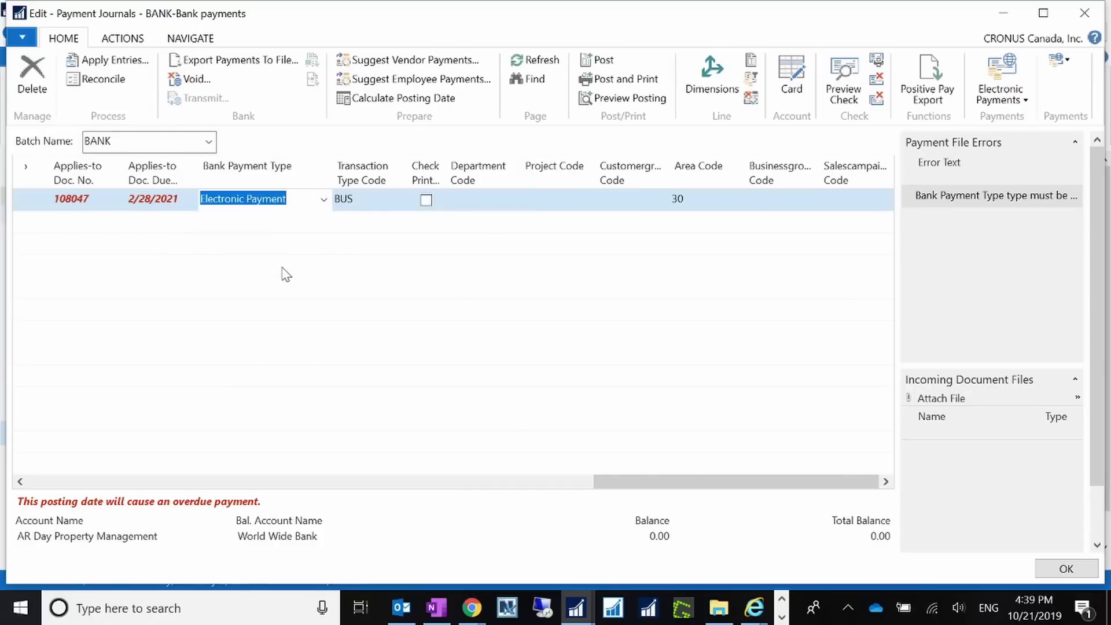
pyautogui.press('Tab')
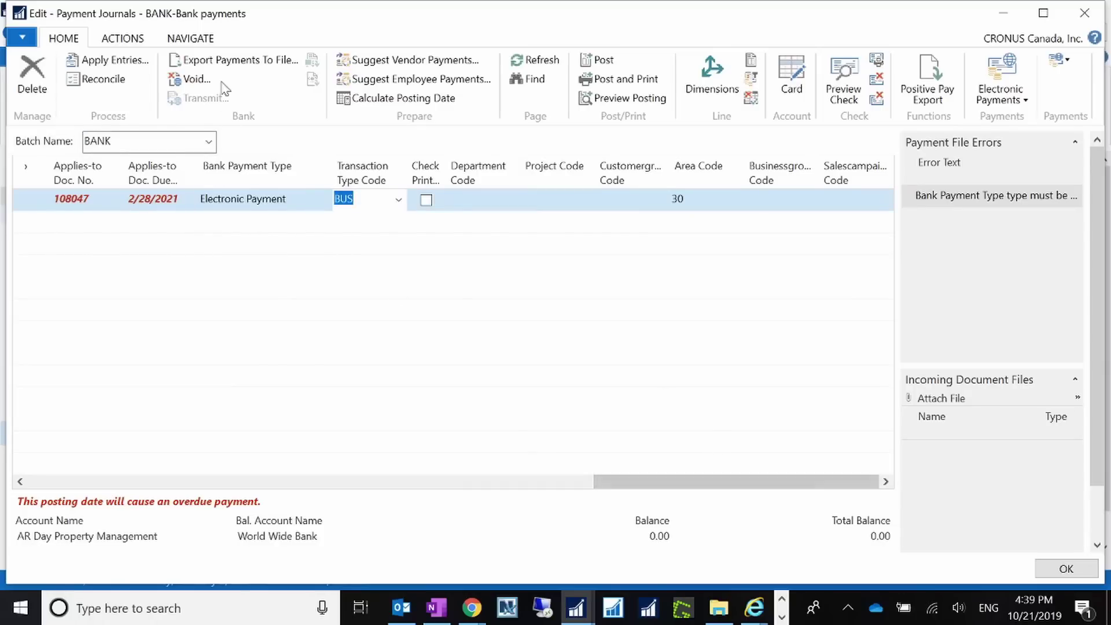
pyautogui.click(239, 60)
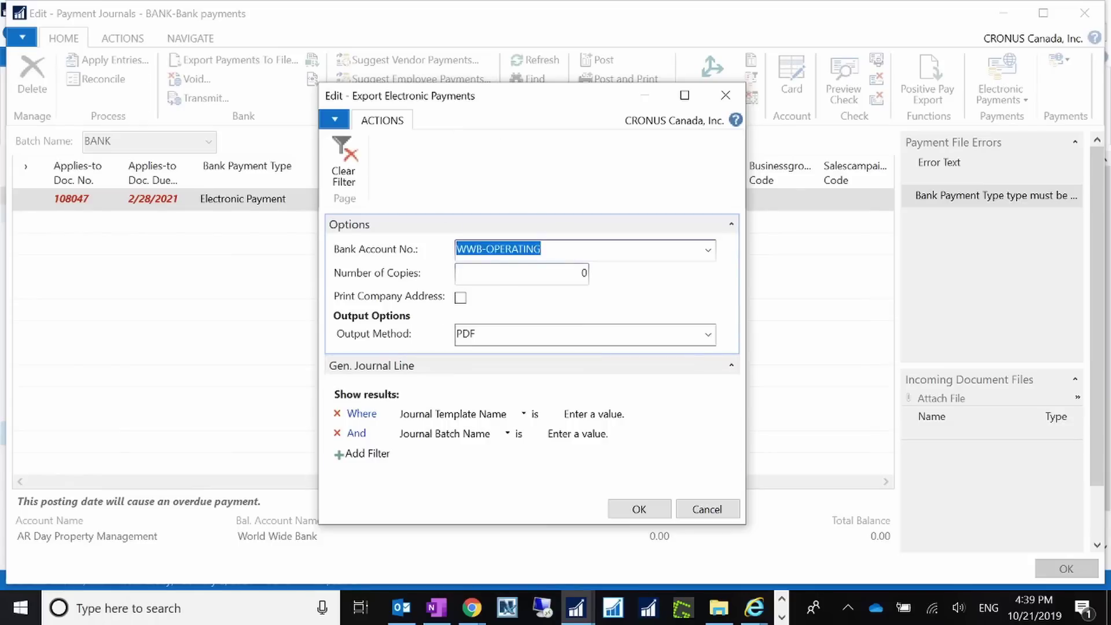
# Switch the Export Electronic Payments output method to Email, then cancel the export.
pyautogui.click(709, 334)
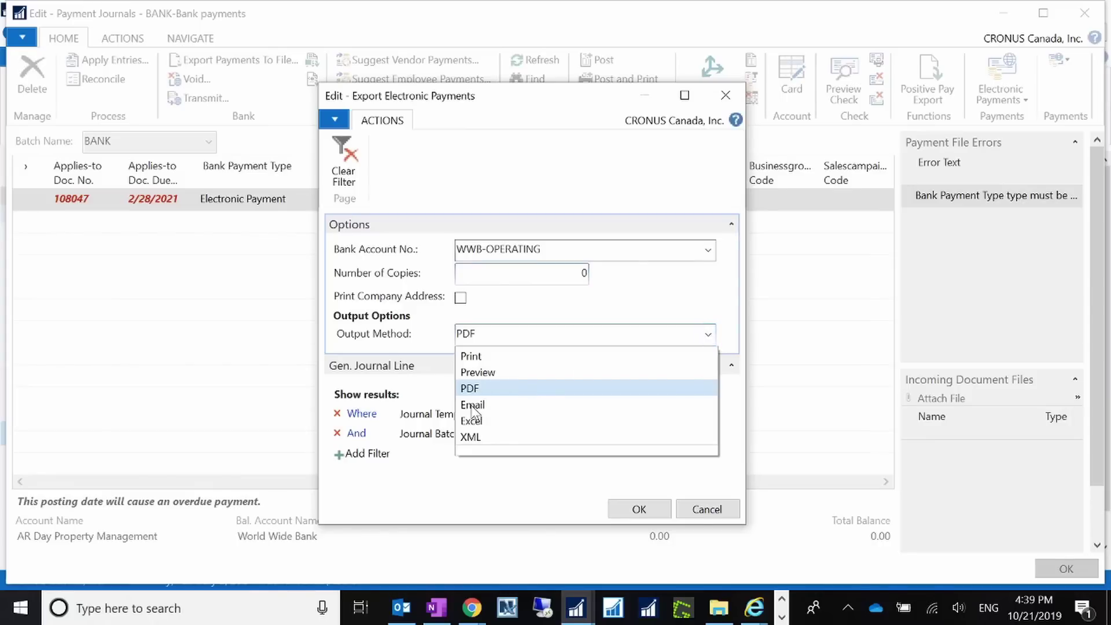
pyautogui.click(472, 405)
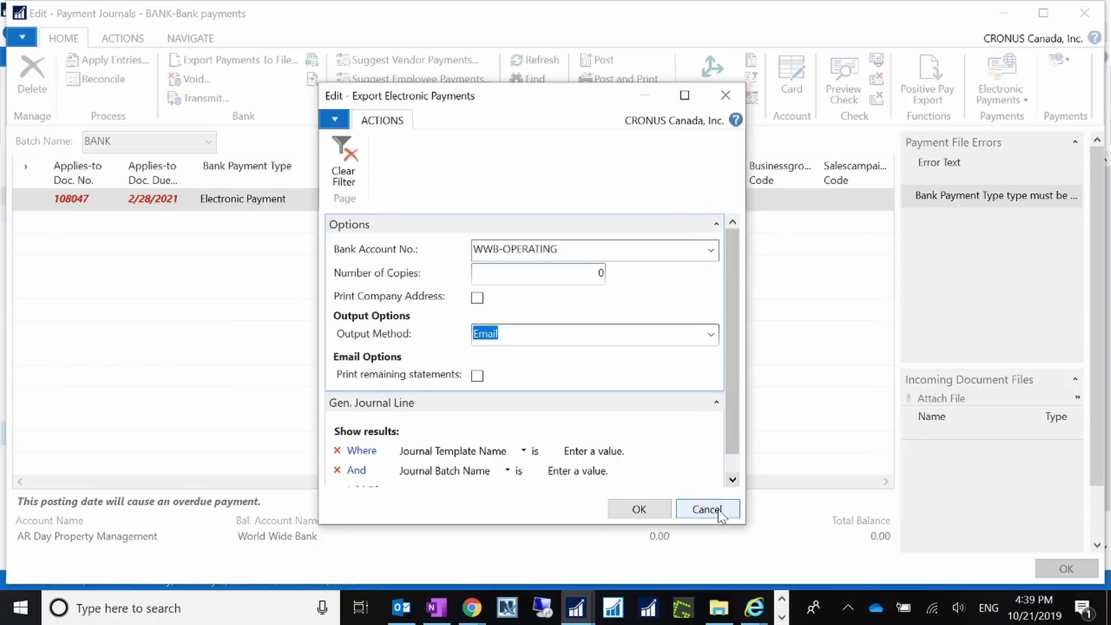
pyautogui.click(639, 509)
# Open the Vendor Report Selections for vendor 20000, AR Day Property Management.
pyautogui.click(1022, 14)
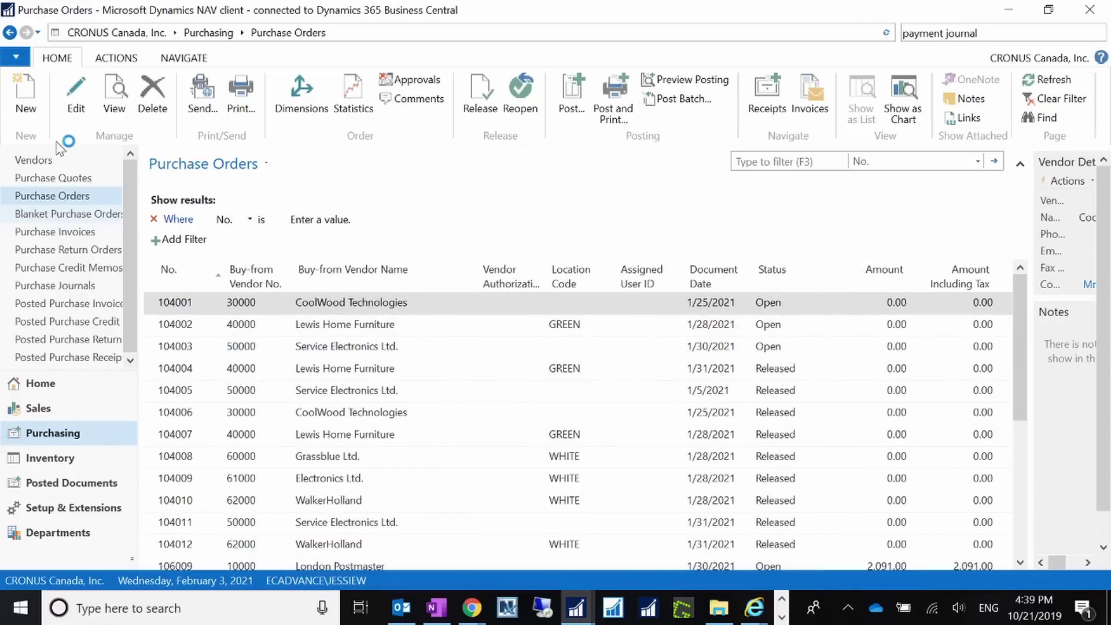
pyautogui.click(41, 162)
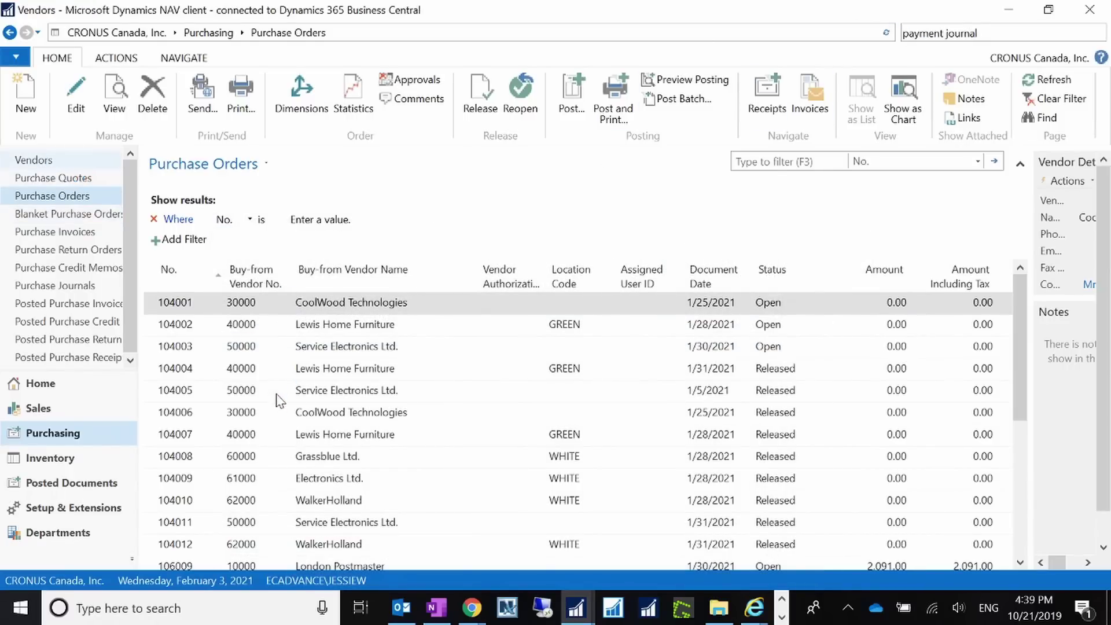
pyautogui.click(192, 394)
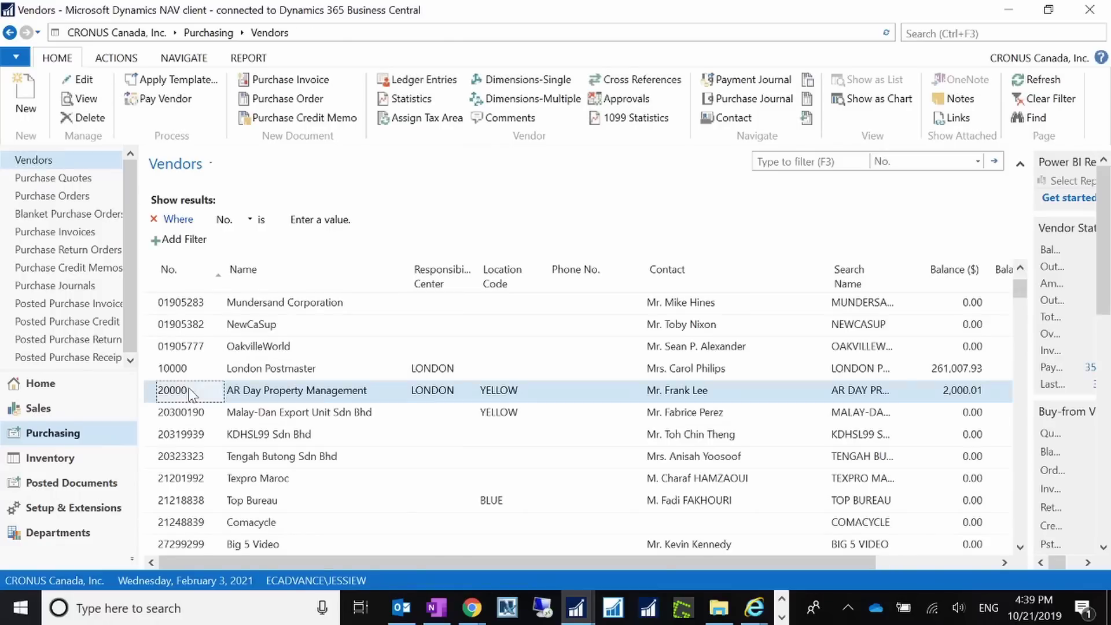
pyautogui.doubleClick(189, 390)
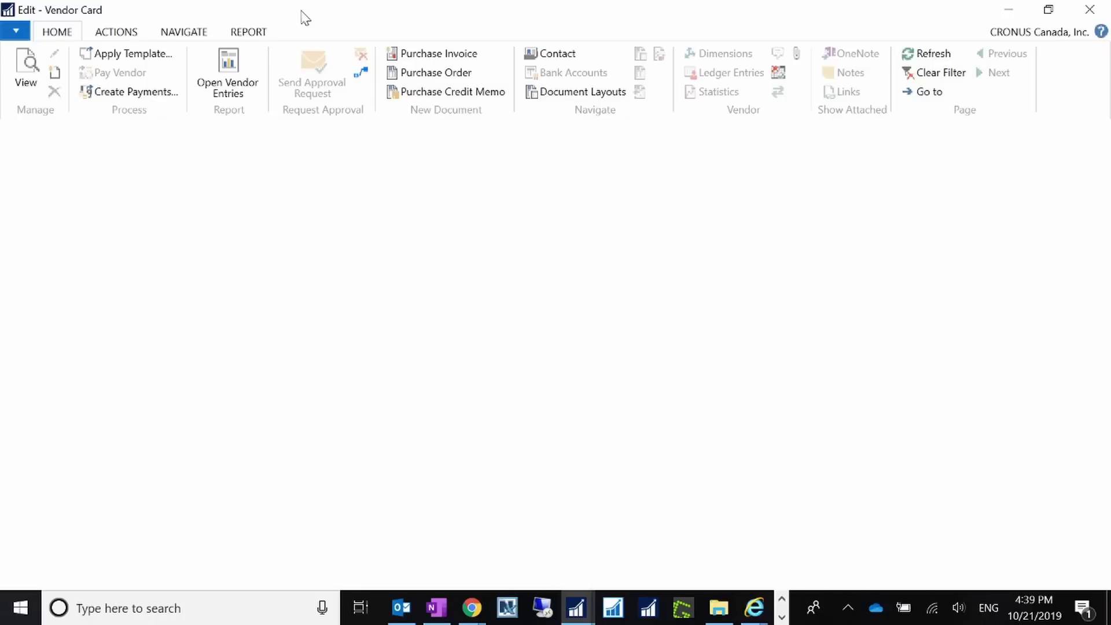
pyautogui.click(196, 31)
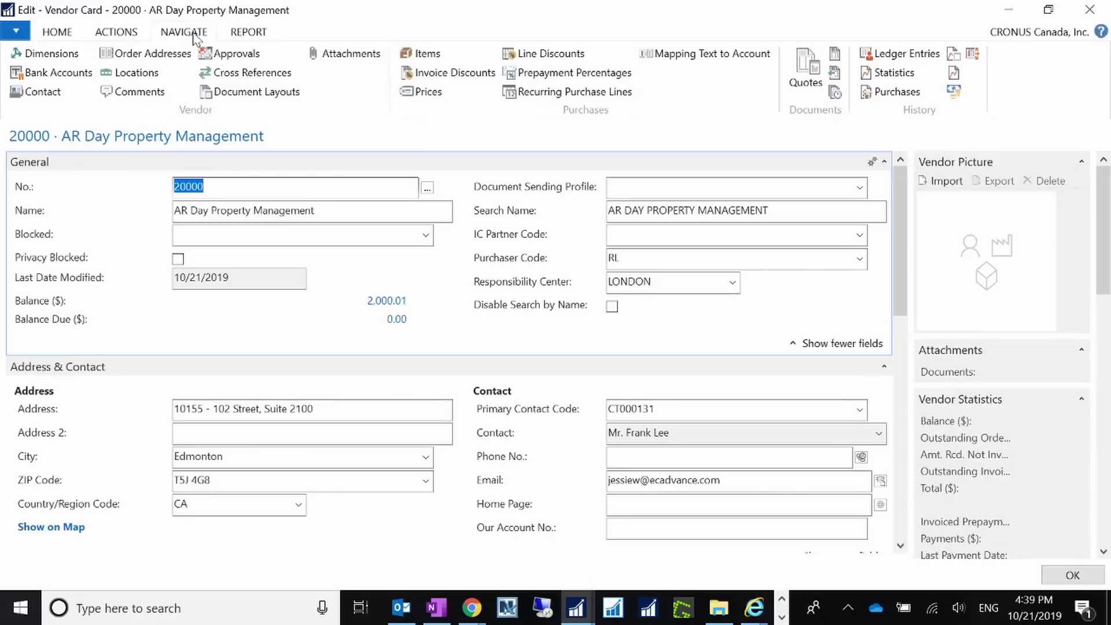
pyautogui.click(229, 93)
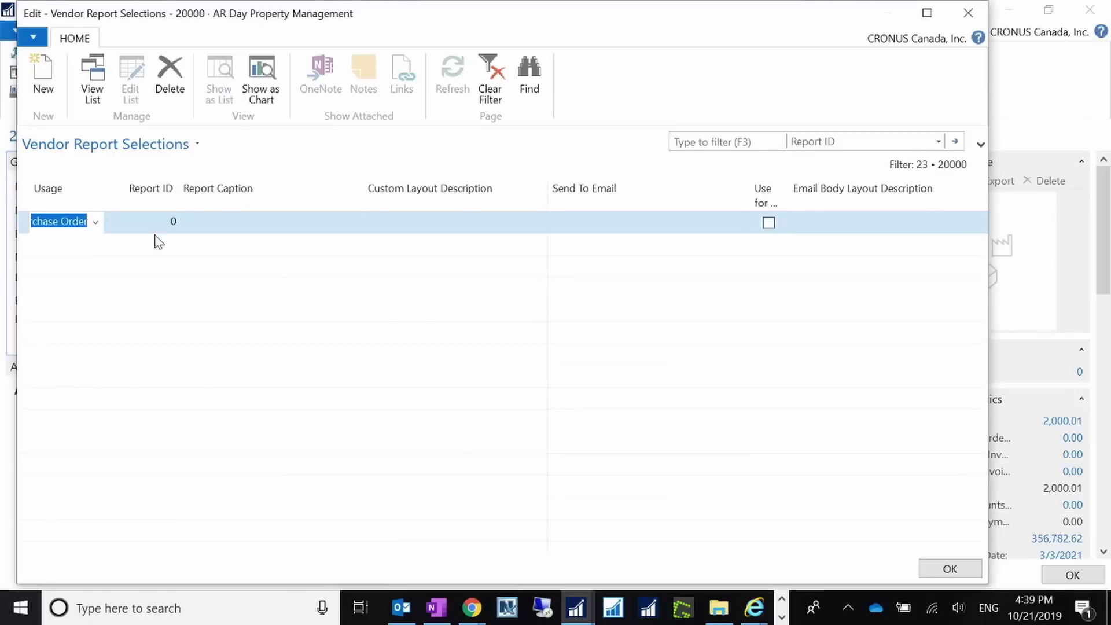
# Set Usage to Vendor Remittance and pick report 399 Remittance Advice - Journal by filtering 'remittance'.
pyautogui.click(95, 224)
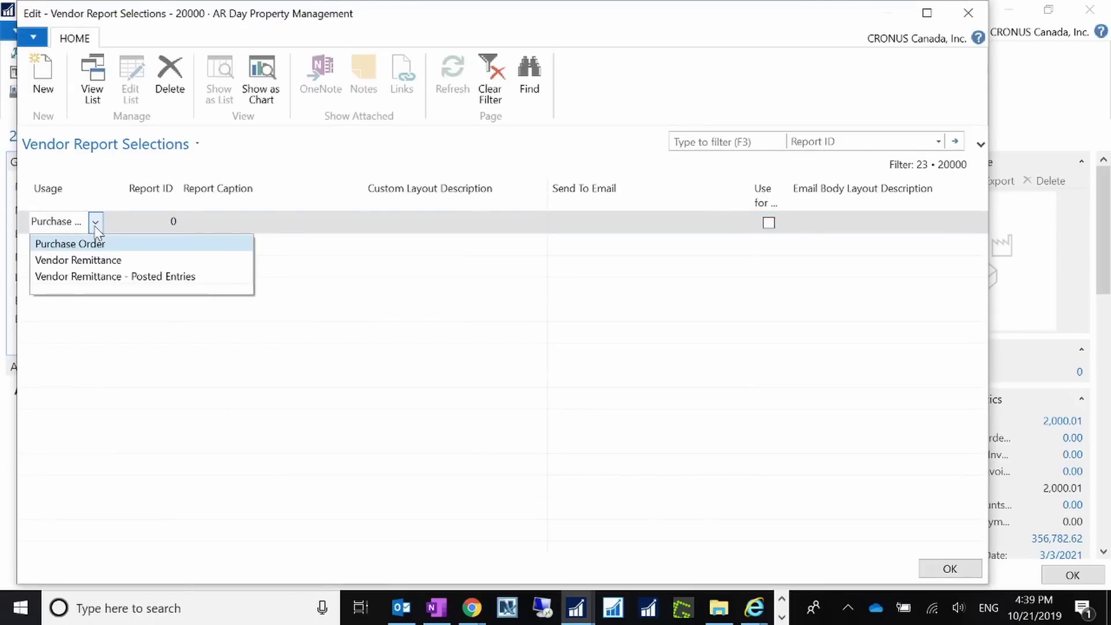
pyautogui.click(84, 262)
pyautogui.click(140, 230)
pyautogui.click(169, 224)
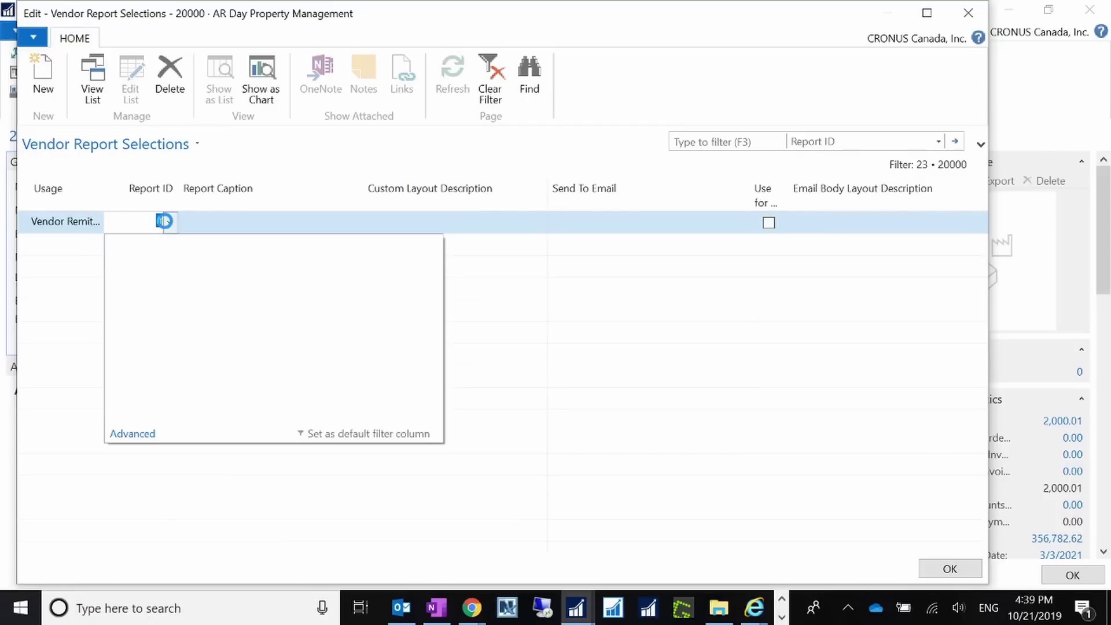
pyautogui.click(131, 434)
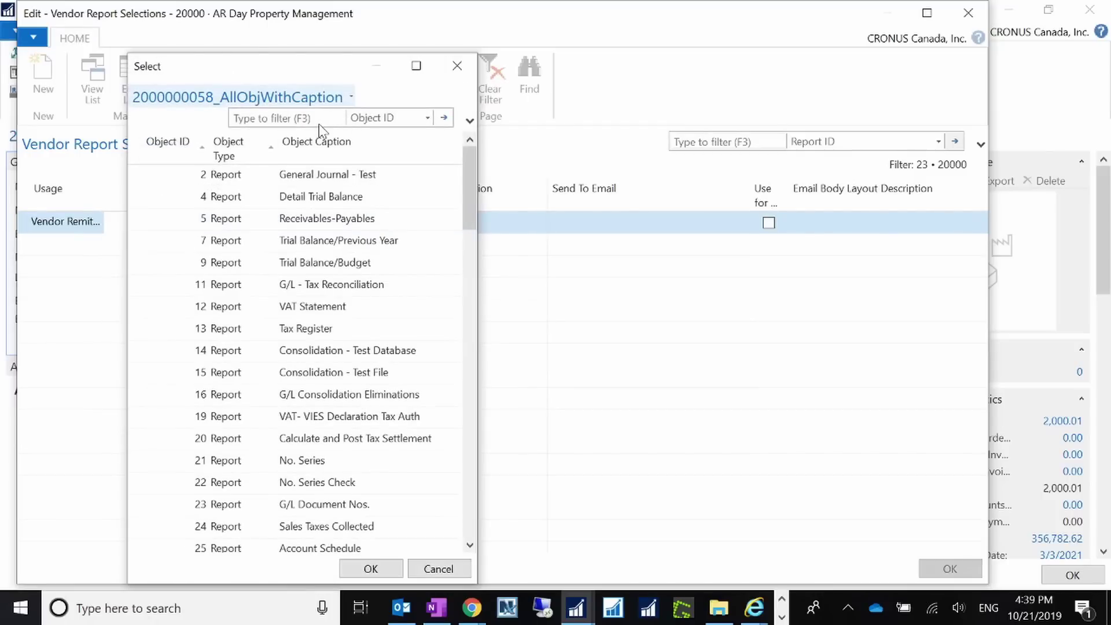
pyautogui.click(284, 118)
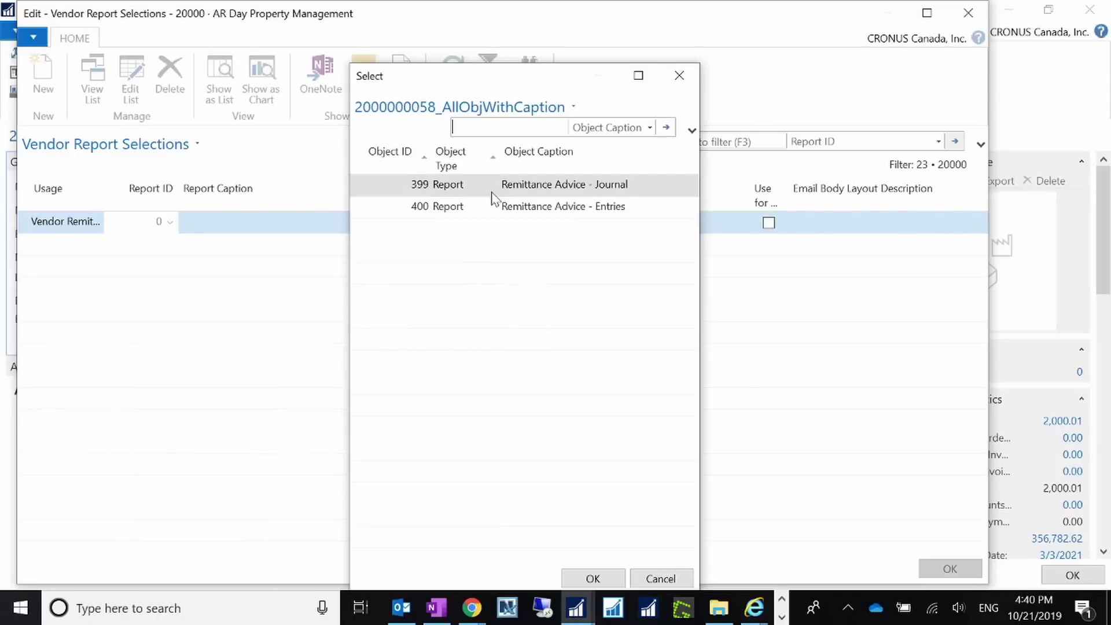
pyautogui.click(492, 193)
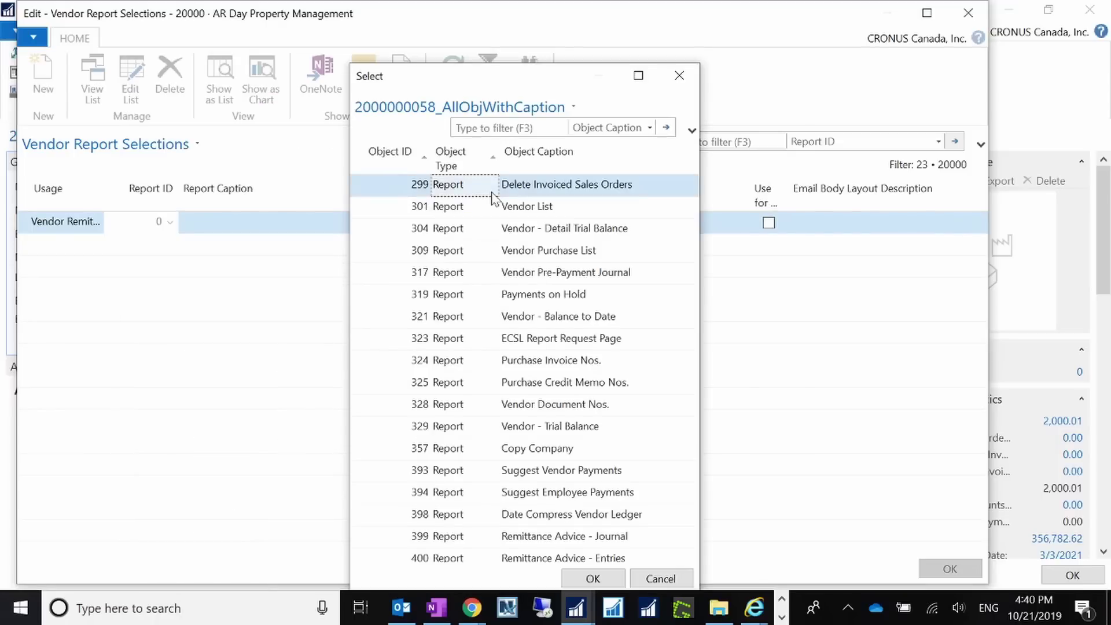
pyautogui.press('F3')
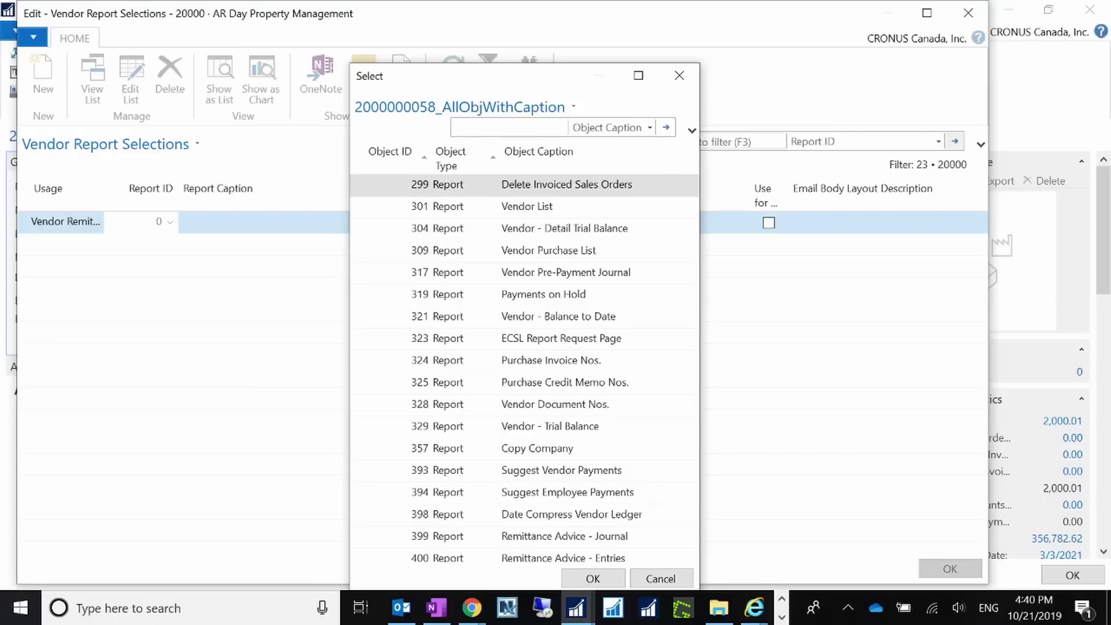
pyautogui.write('remittance')
pyautogui.press('Return')
pyautogui.click(594, 576)
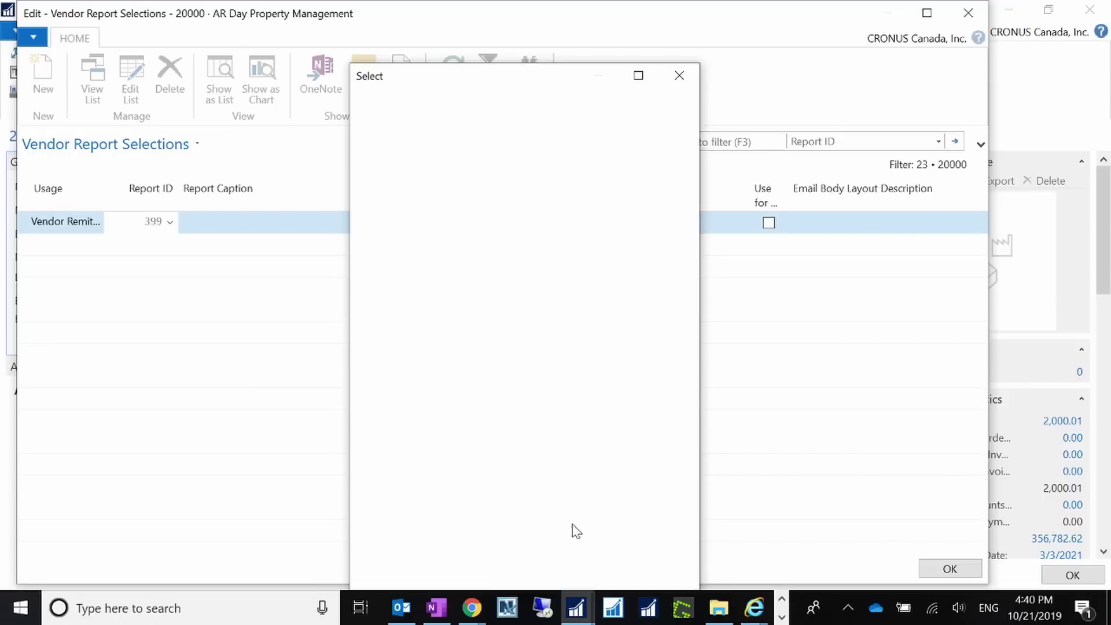
pyautogui.click(449, 226)
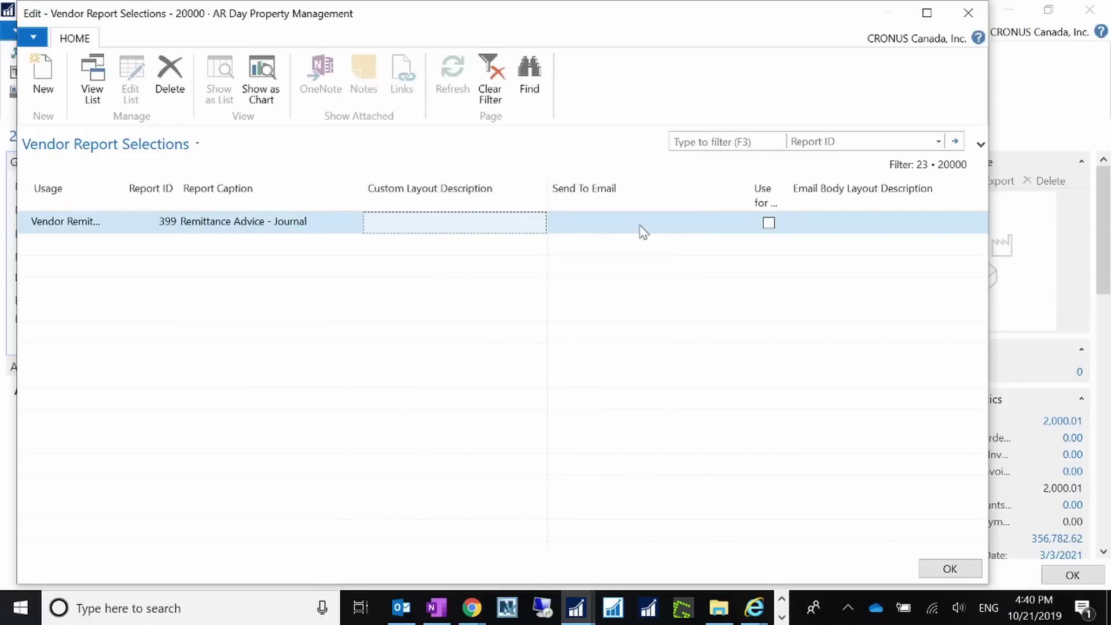
# Enter the vendor contact's e-mail address in the Send To Email field.
pyautogui.press('Tab')
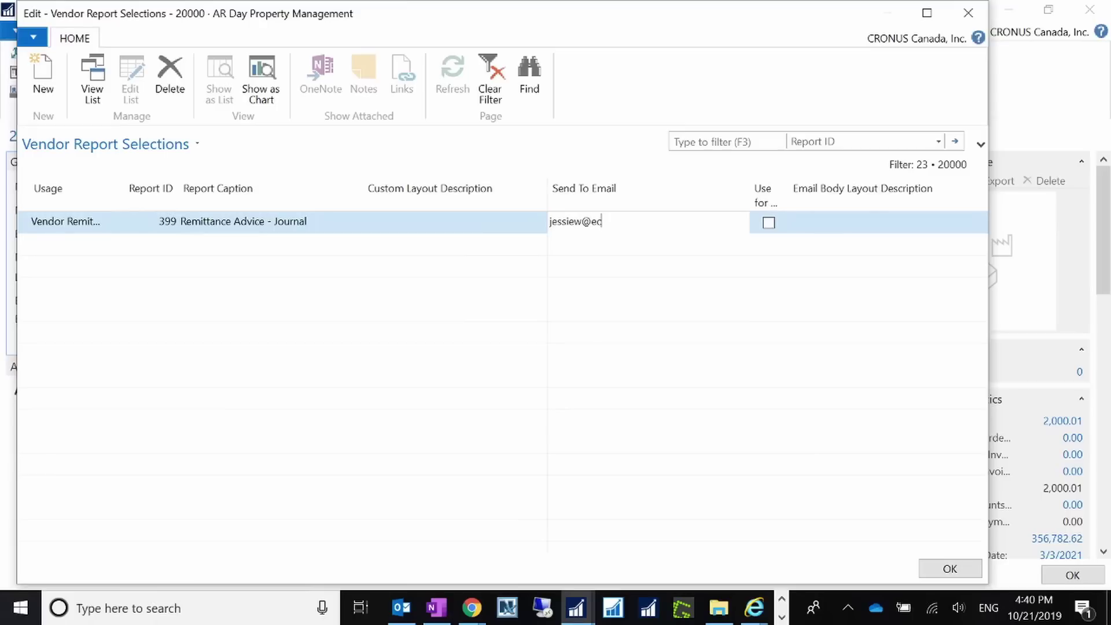
pyautogui.press('Tab')
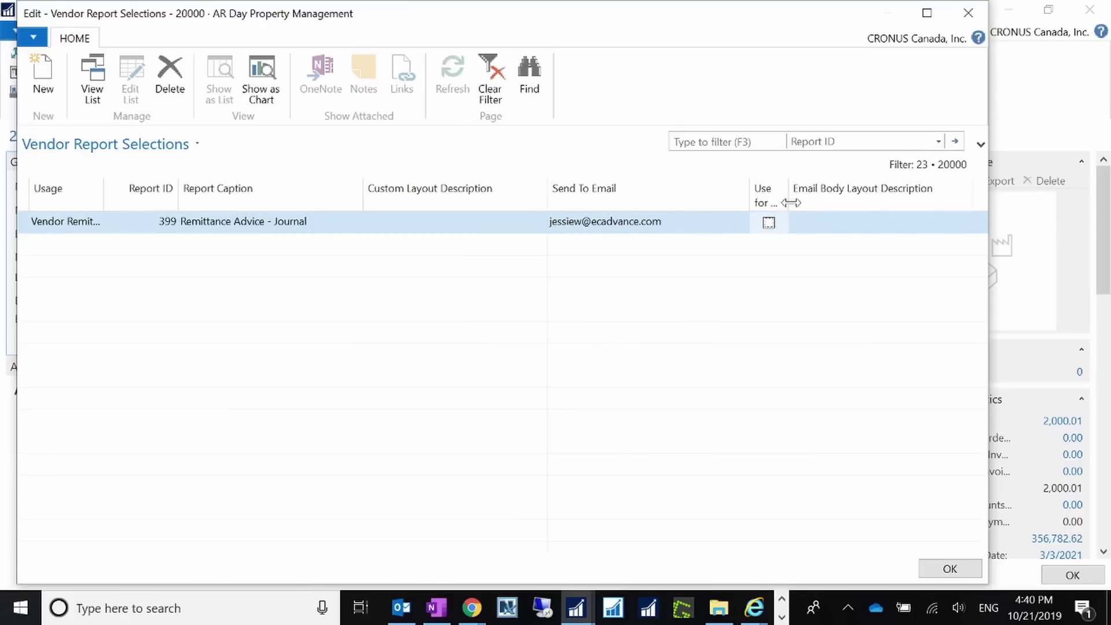
pyautogui.moveTo(788, 201); pyautogui.dragTo(834, 191)
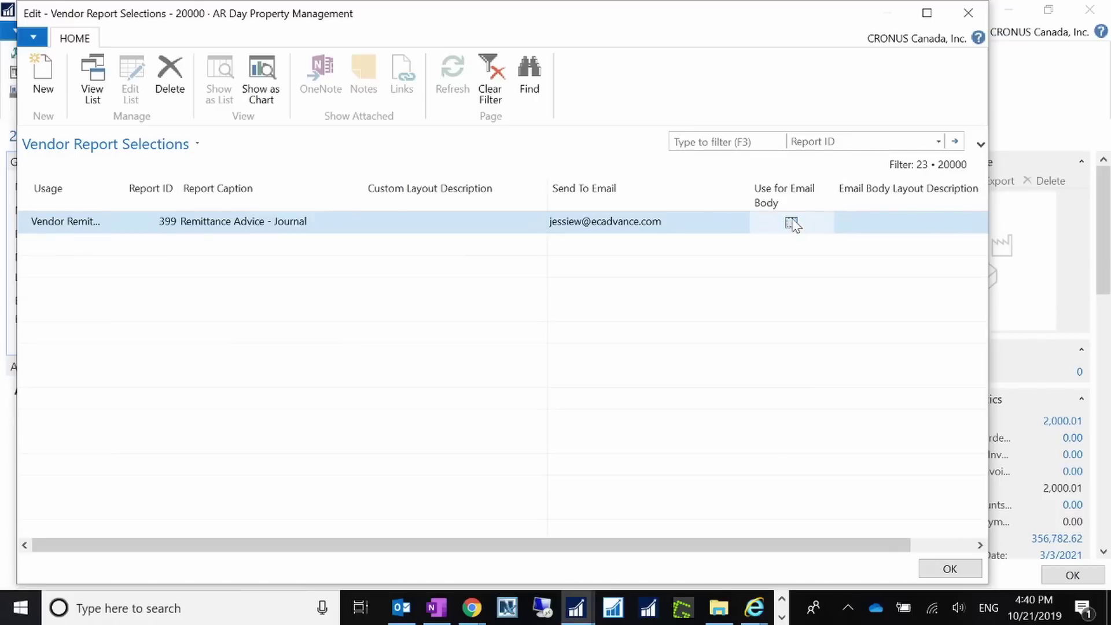
# Tick Use for Email Body, dismiss the empty layout list and error, and save the selections.
pyautogui.click(791, 222)
pyautogui.click(897, 224)
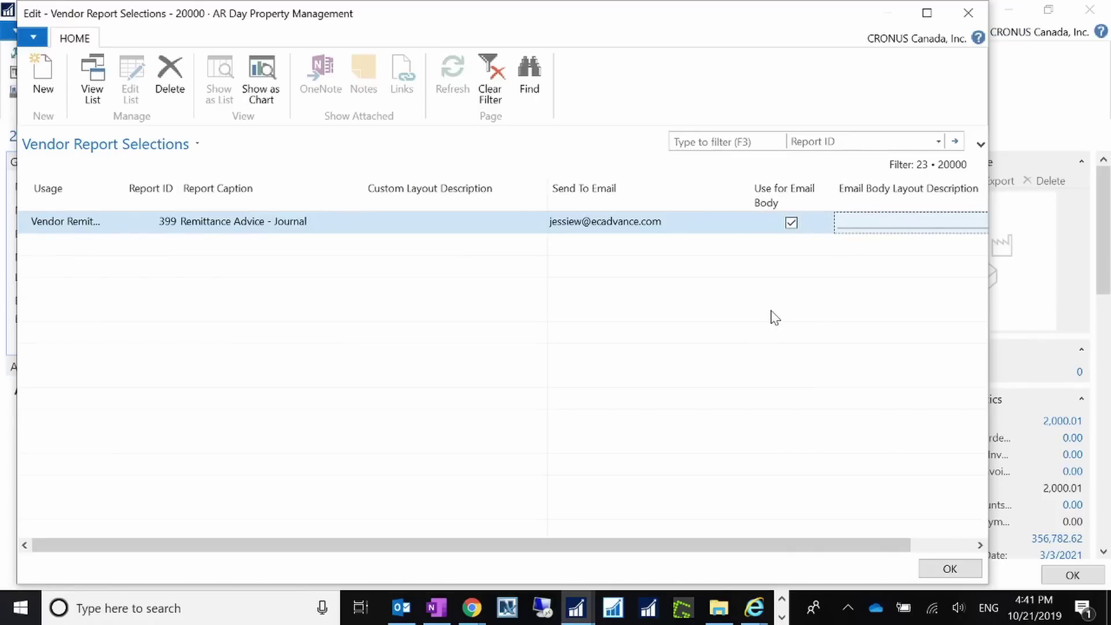
pyautogui.click(875, 223)
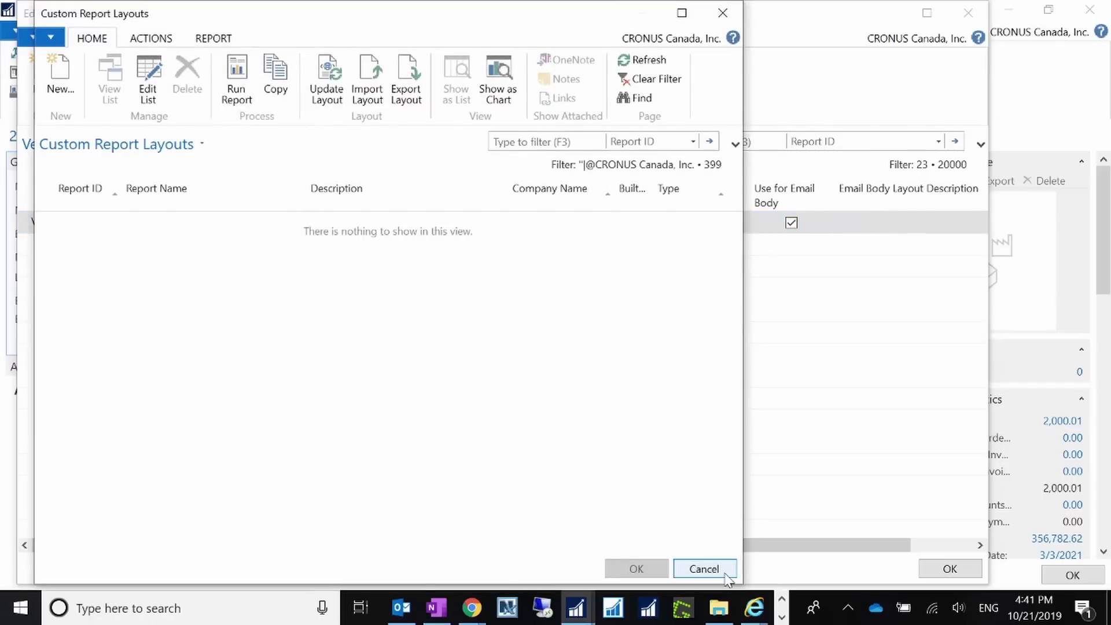
pyautogui.click(704, 572)
pyautogui.press('Return')
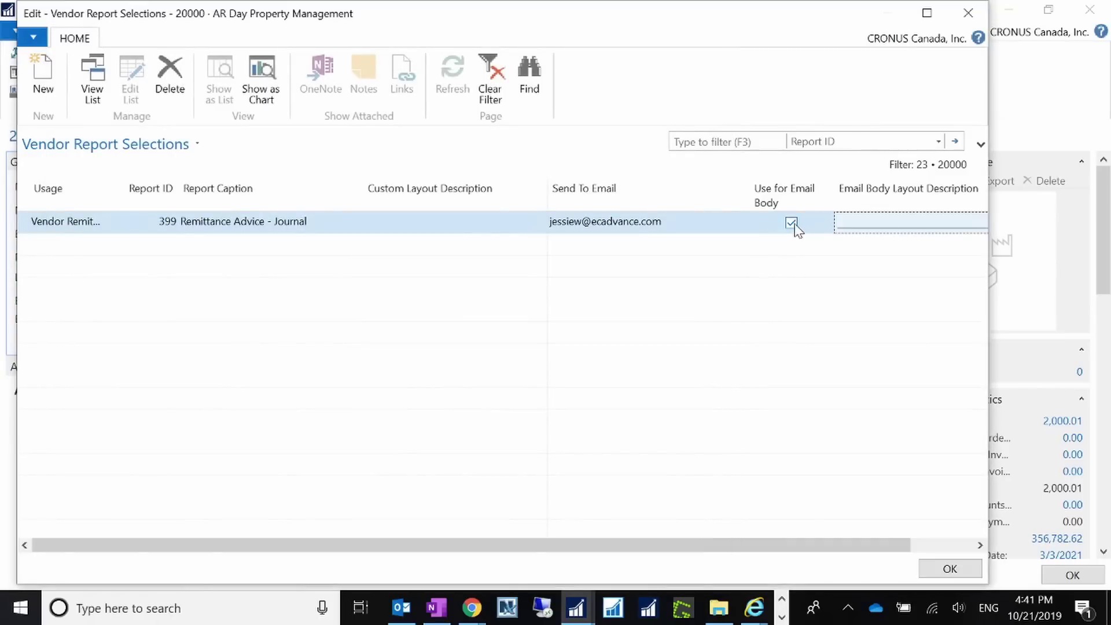
pyautogui.click(951, 569)
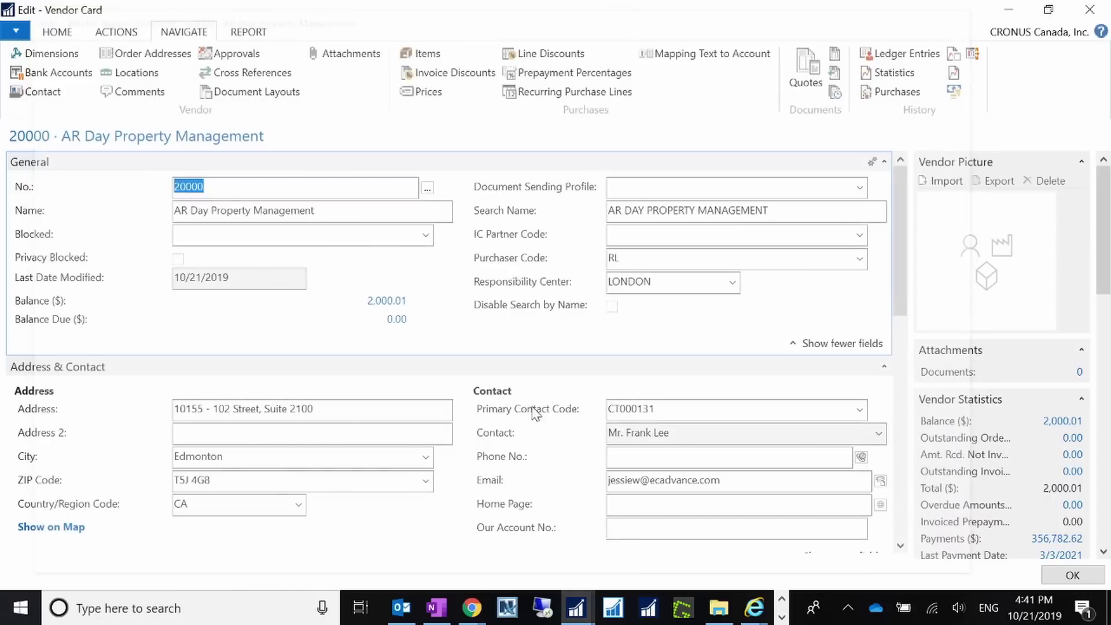
# Close the vendor card and open the Payment Journals page.
pyautogui.click(1072, 576)
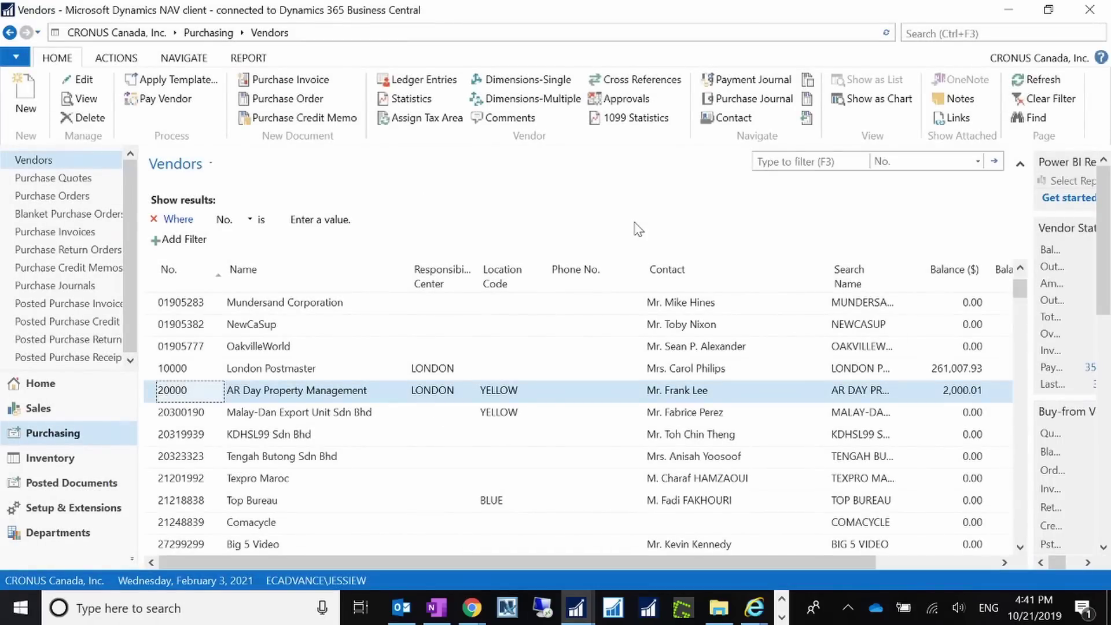
pyautogui.hotkey('ctrl', 'F3')
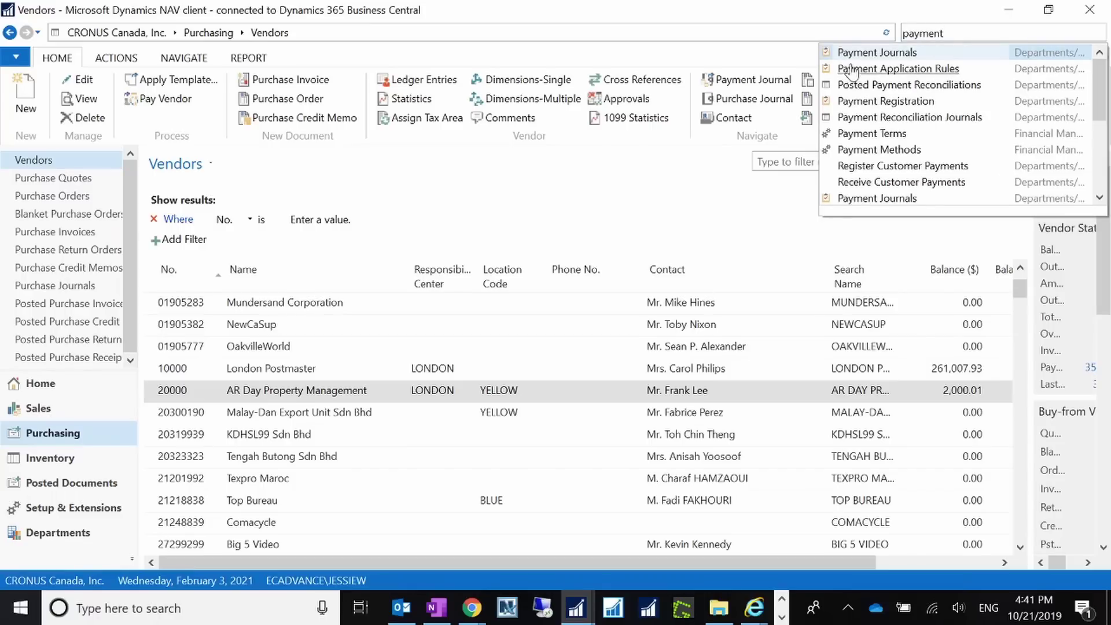
pyautogui.press('Return')
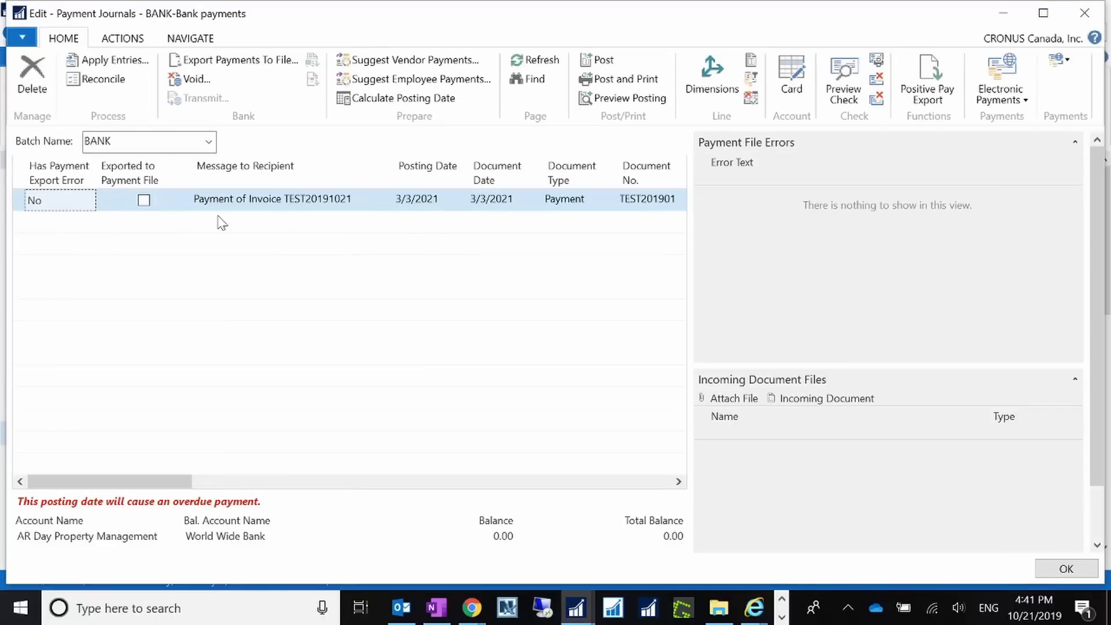
# Export the journal's payments with Email output and acknowledge the SMTP setup error.
pyautogui.click(253, 67)
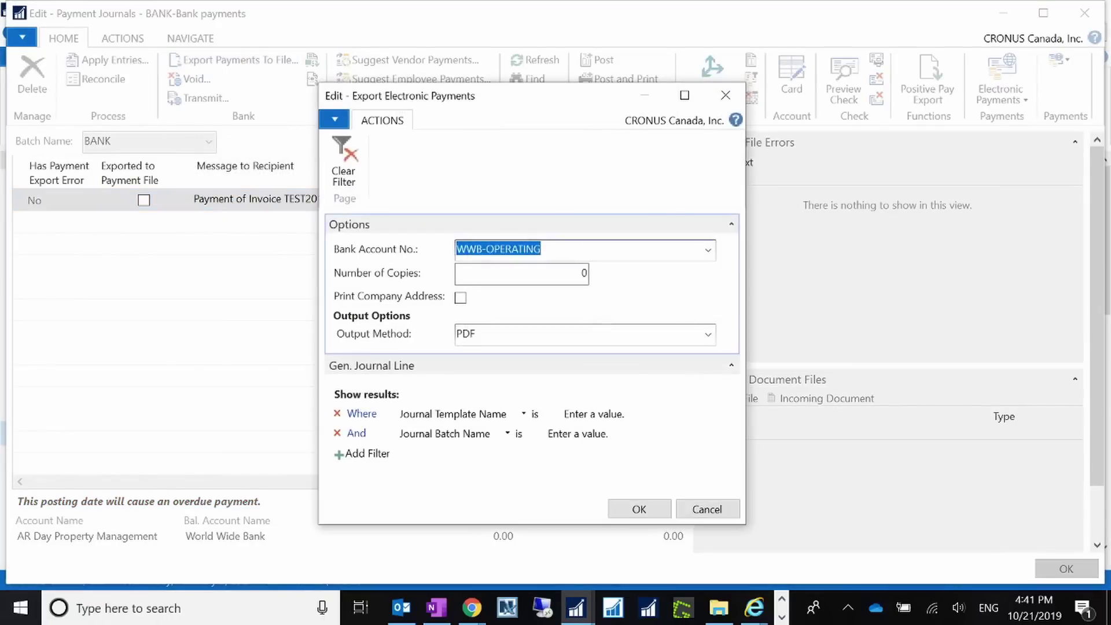
pyautogui.click(708, 335)
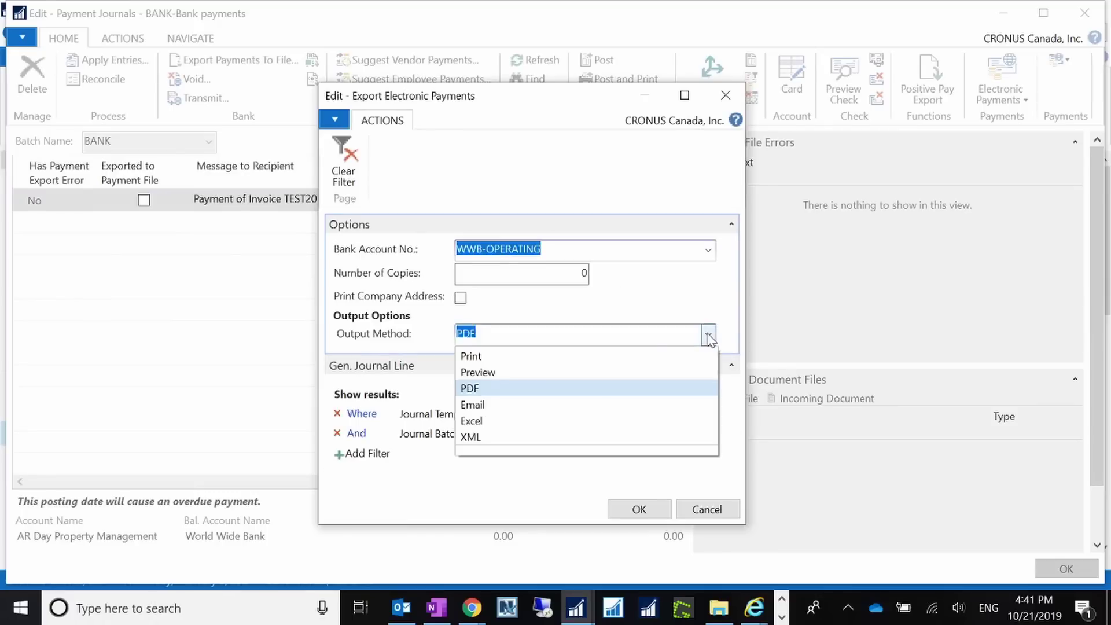
pyautogui.click(492, 405)
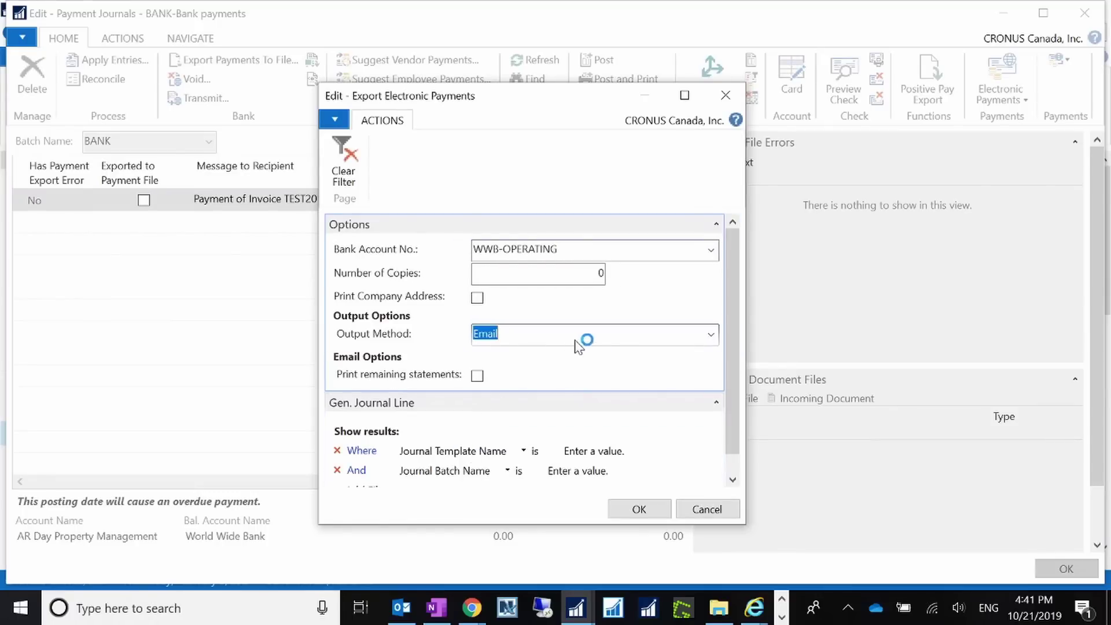
pyautogui.press('Tab')
pyautogui.scroll(-1, 732, 490)
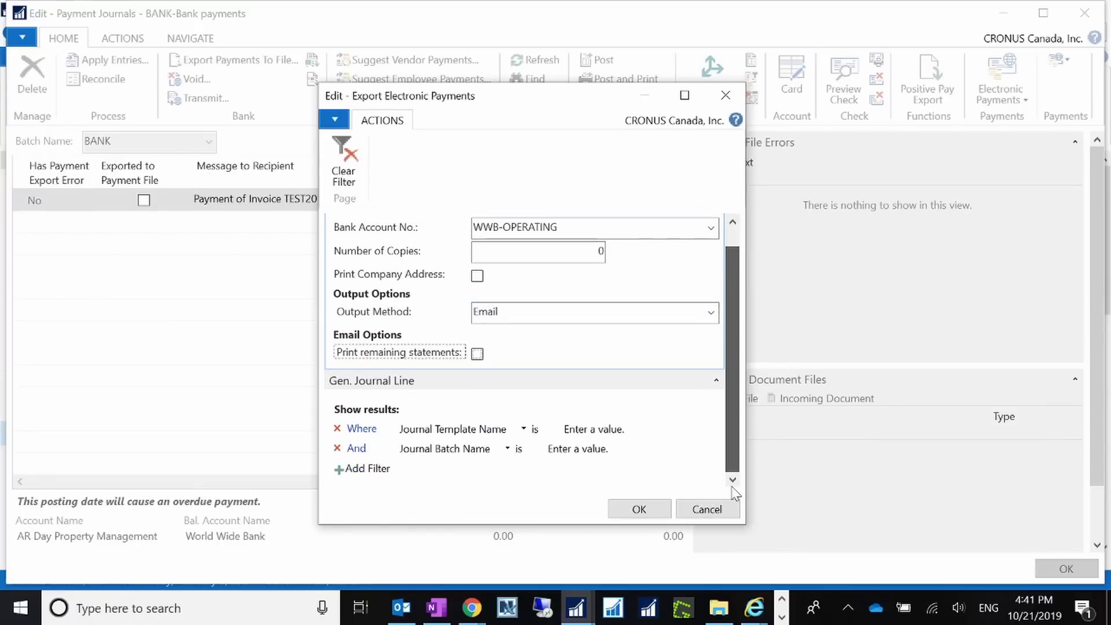
pyautogui.scroll(1, 727, 405)
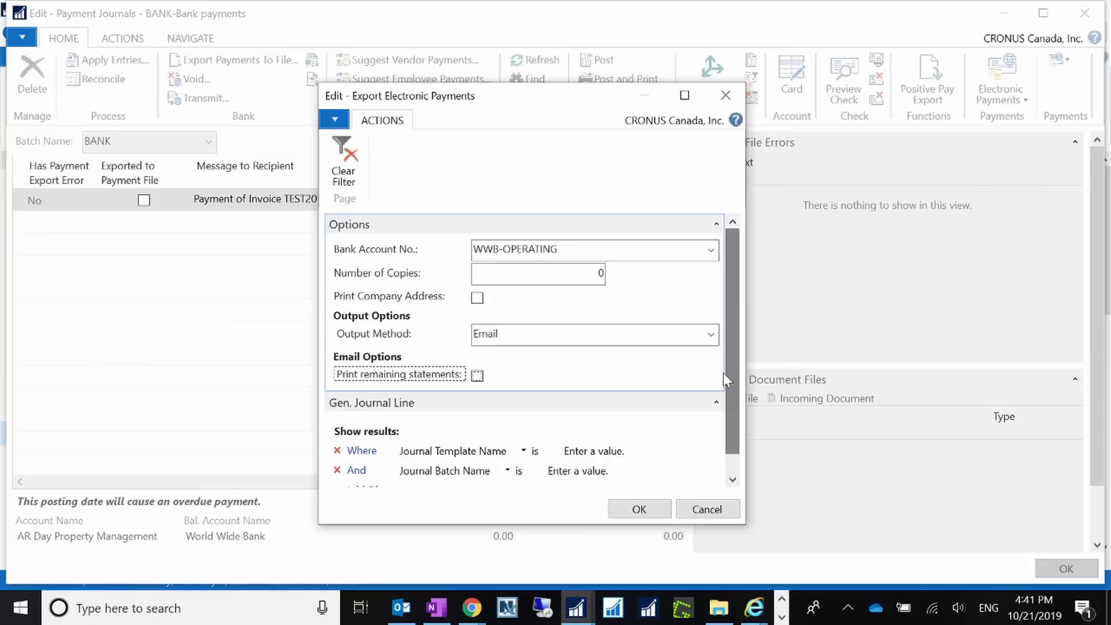
pyautogui.click(620, 510)
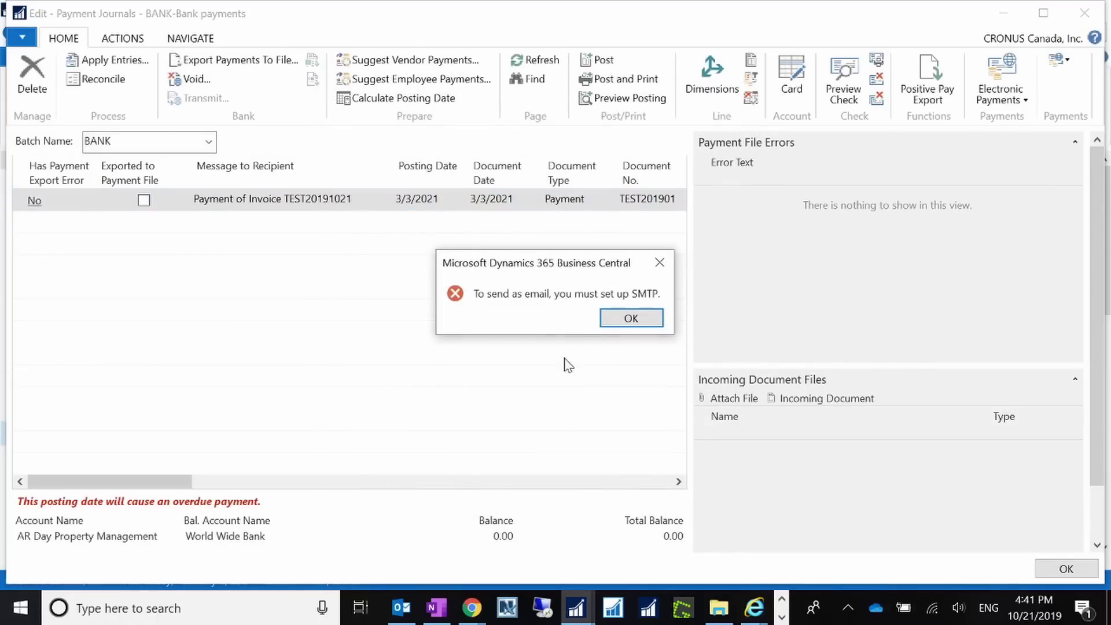
pyautogui.click(614, 321)
# Close the journal, open SMTP Mail Setup full-screen via search 'sm', and launch Internet Explorer.
pyautogui.click(1003, 13)
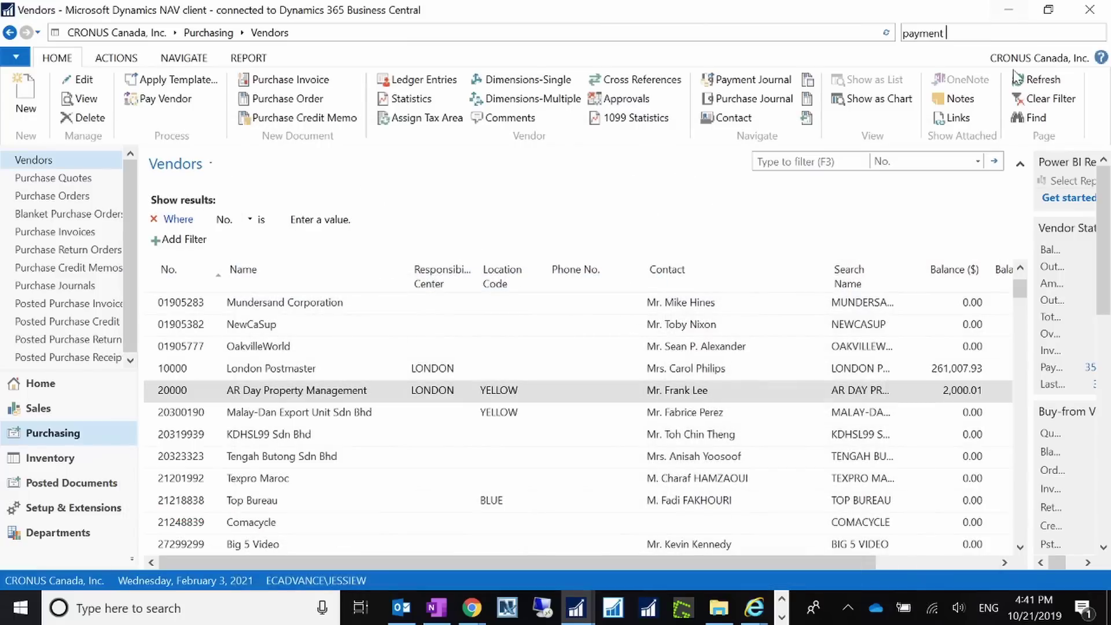
pyautogui.moveTo(949, 33); pyautogui.dragTo(874, 34)
pyautogui.write('smtp')
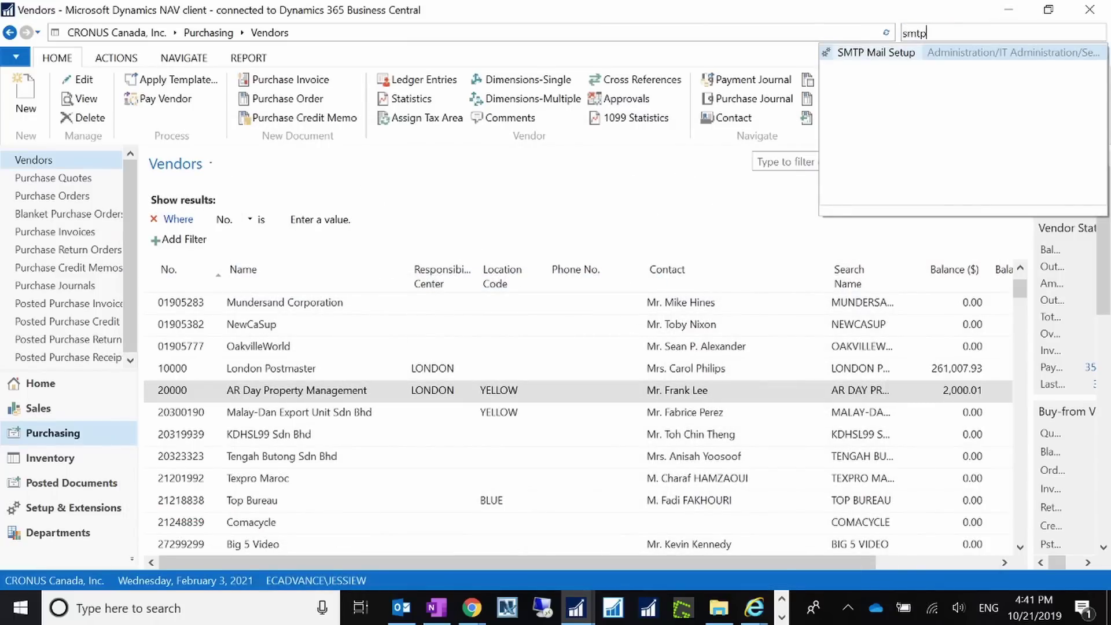
pyautogui.click(892, 58)
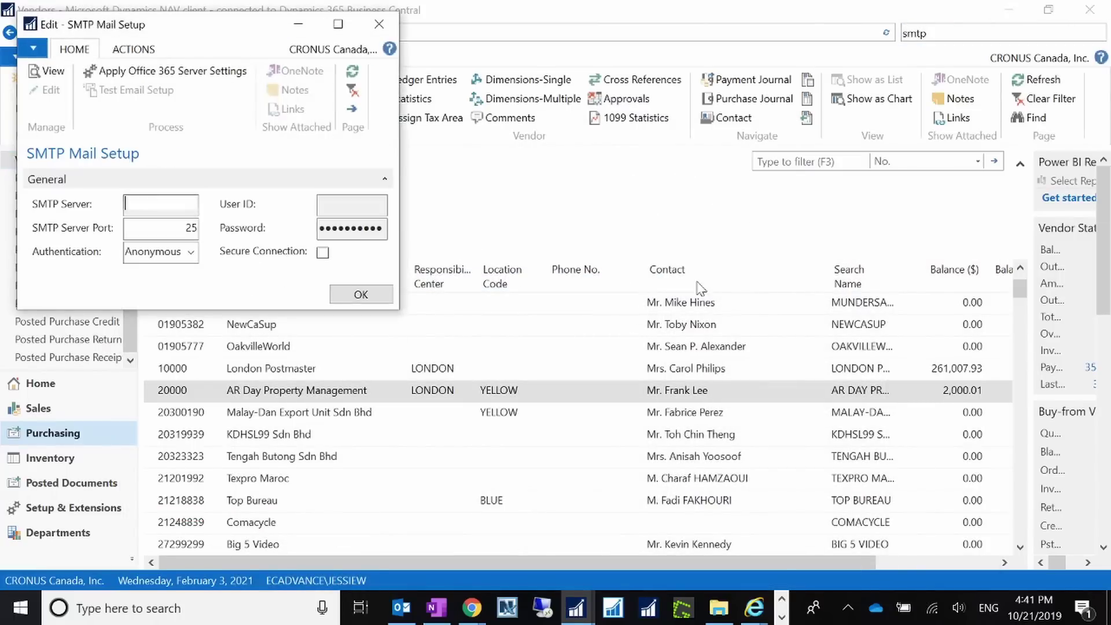
pyautogui.click(338, 24)
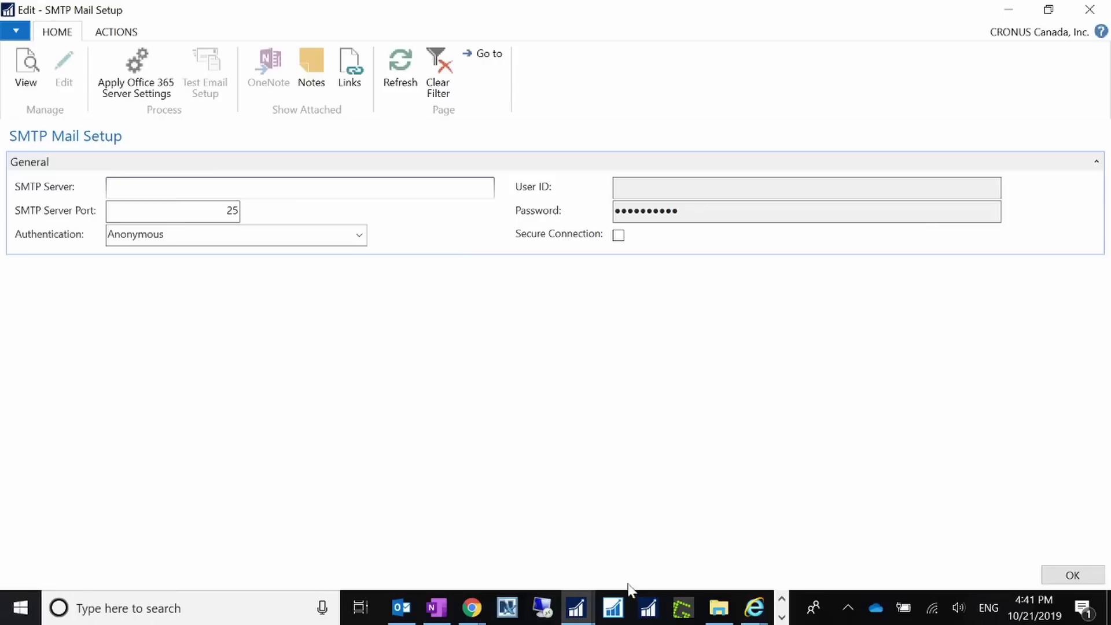
pyautogui.rightClick(754, 608)
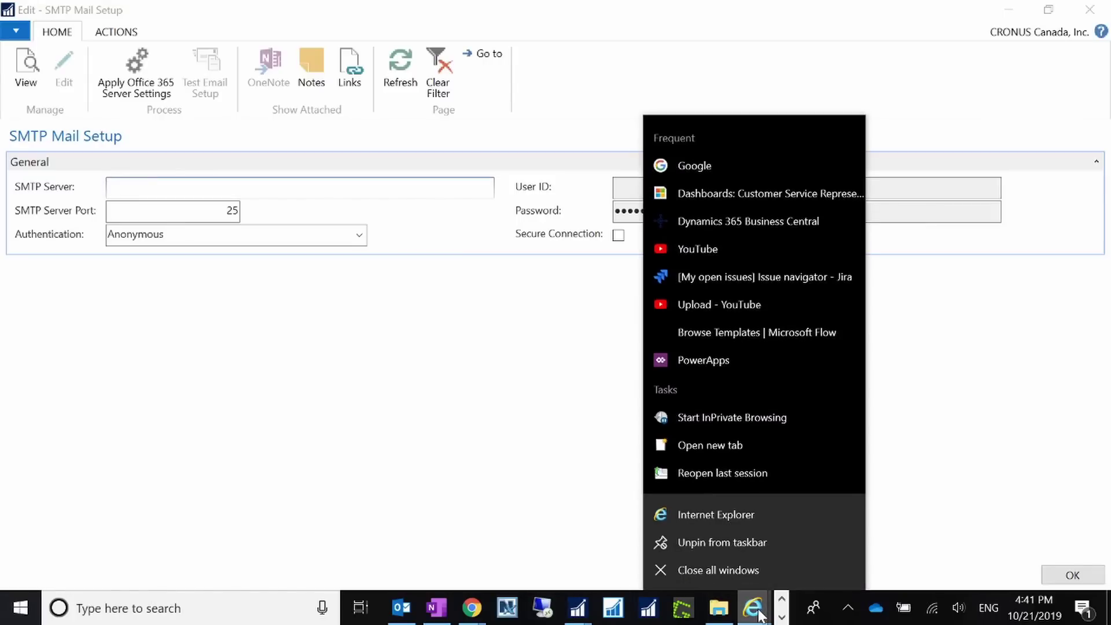
pyautogui.click(733, 516)
# Load the Business Central Sandbox from Favorites, shrink the browser, and open the Tell me search.
pyautogui.click(1060, 33)
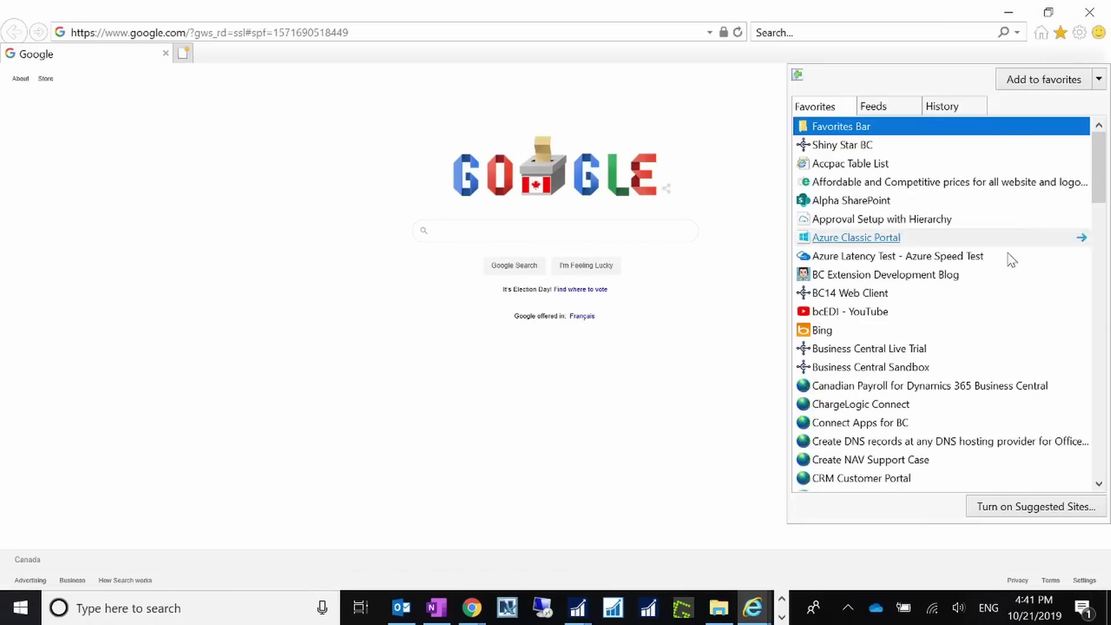
pyautogui.click(926, 367)
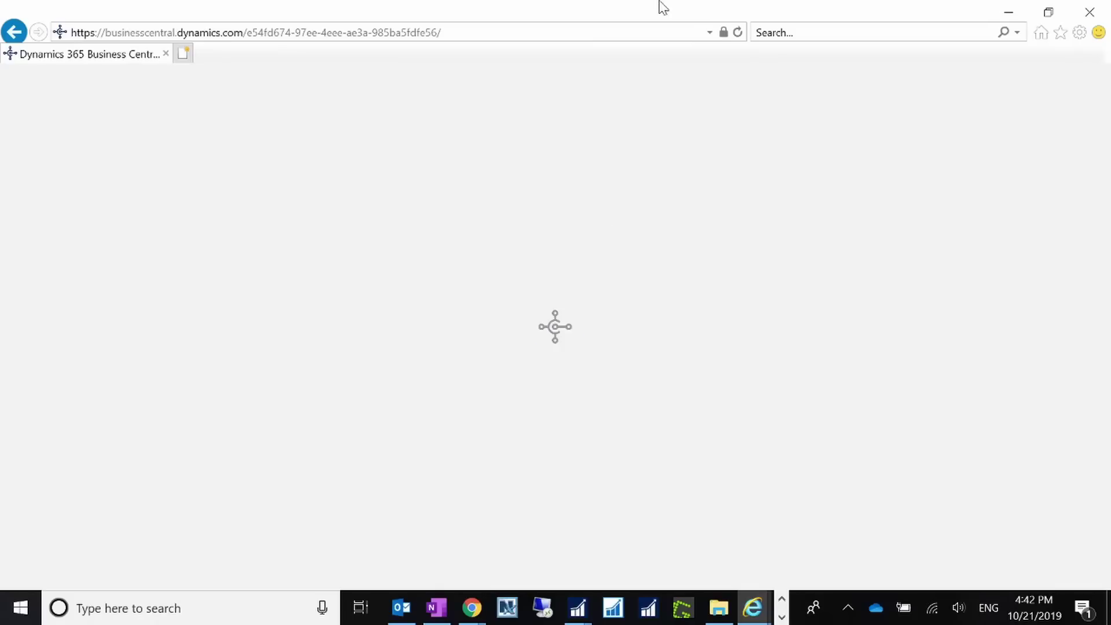
pyautogui.moveTo(663, 7); pyautogui.dragTo(432, 299)
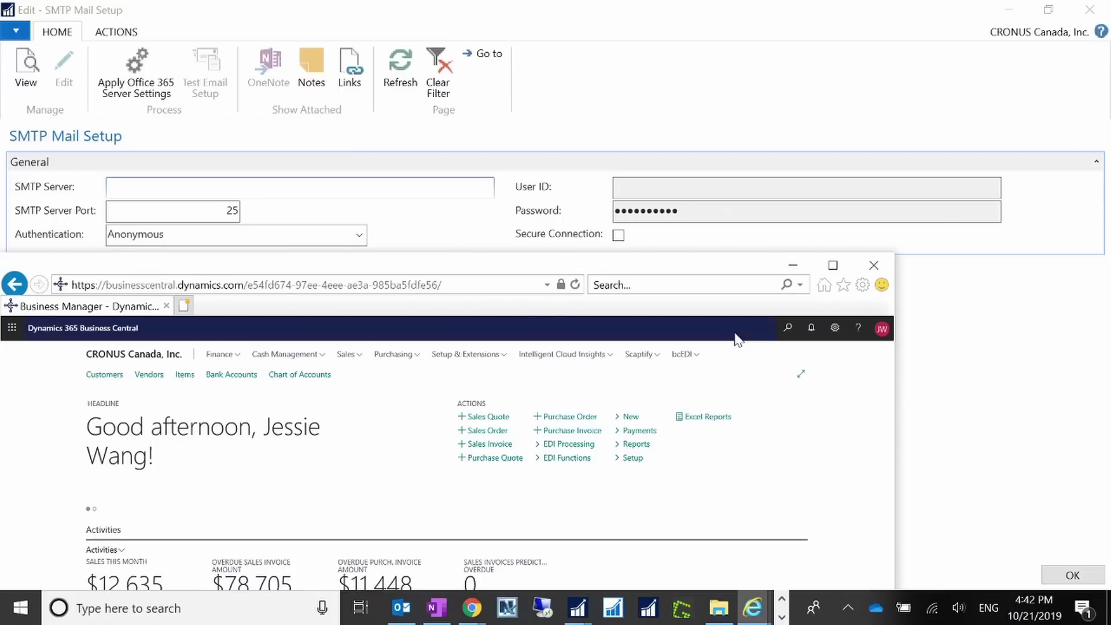
pyautogui.click(789, 330)
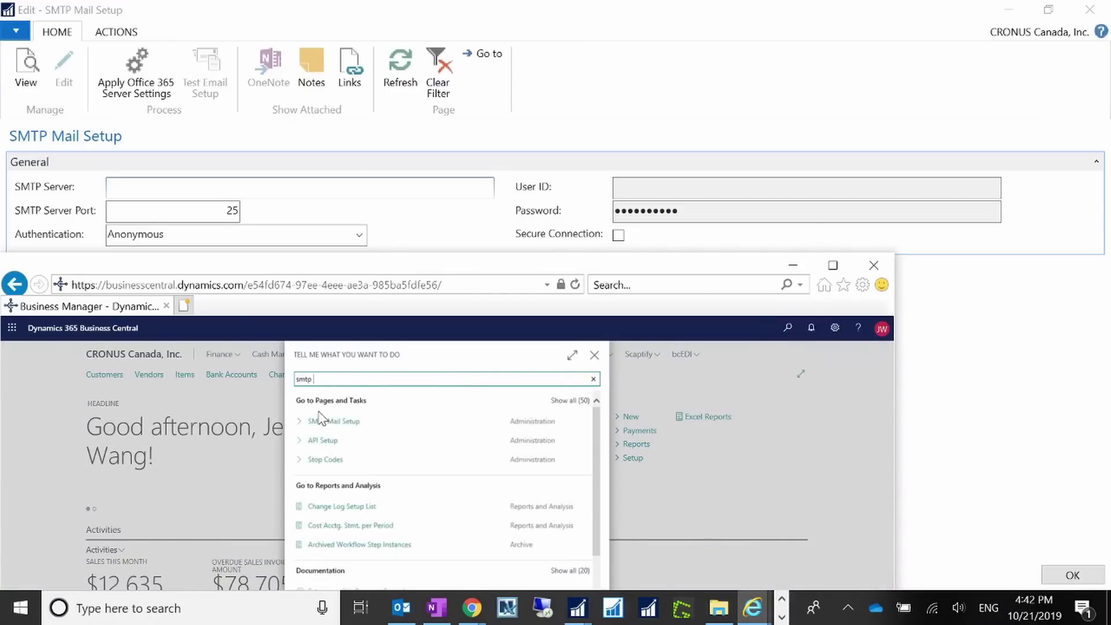
# Copy the SMTP server from the web client into NAV's SMTP Server and set port 587.
pyautogui.click(327, 424)
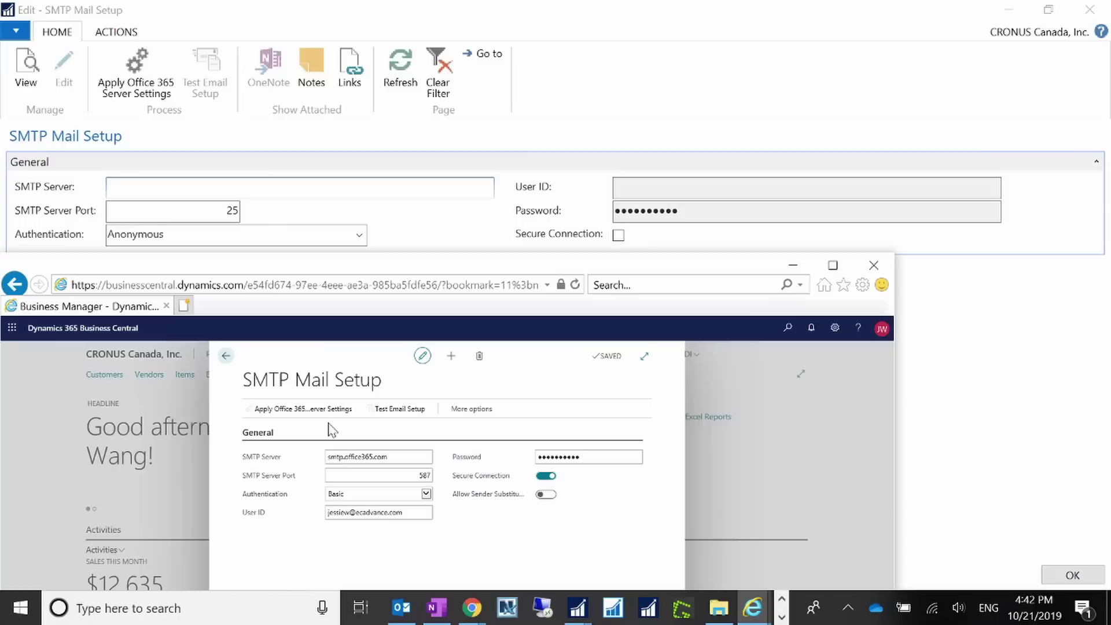
pyautogui.click(394, 457)
pyautogui.hotkey('ctrl', 'c')
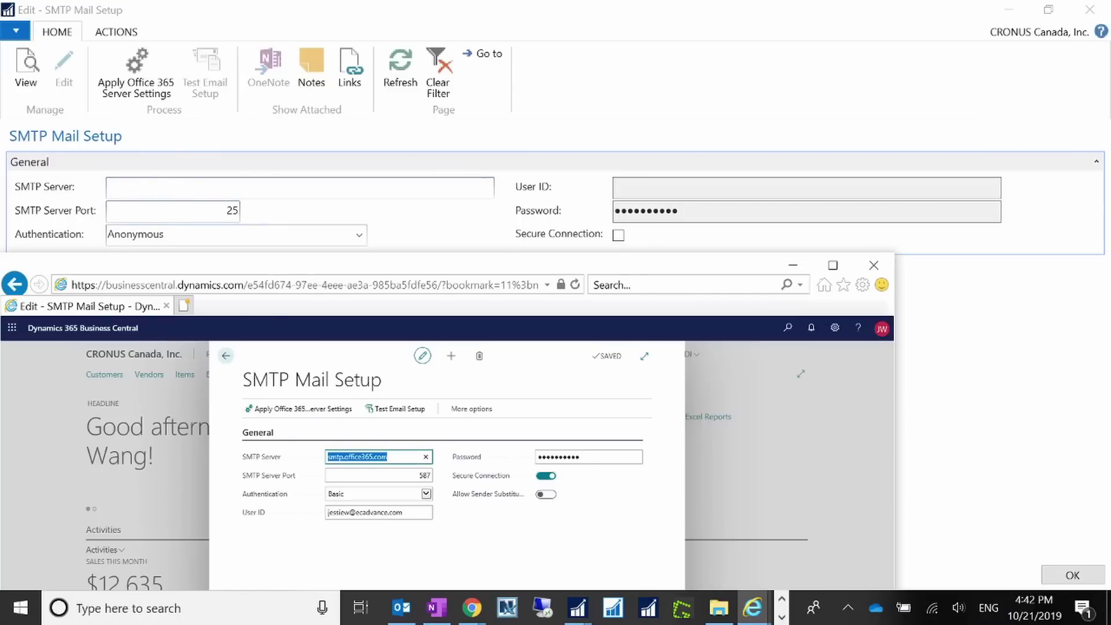
pyautogui.click(346, 188)
pyautogui.hotkey('ctrl', 'v')
pyautogui.press('Tab')
pyautogui.write('5')
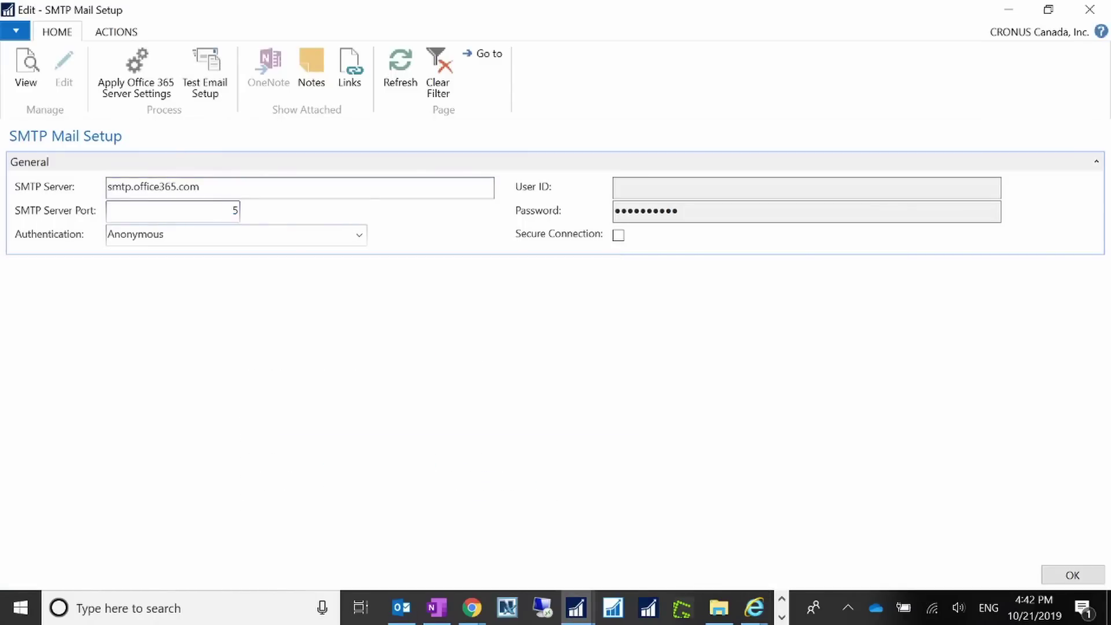
pyautogui.write('87')
pyautogui.press('Tab')
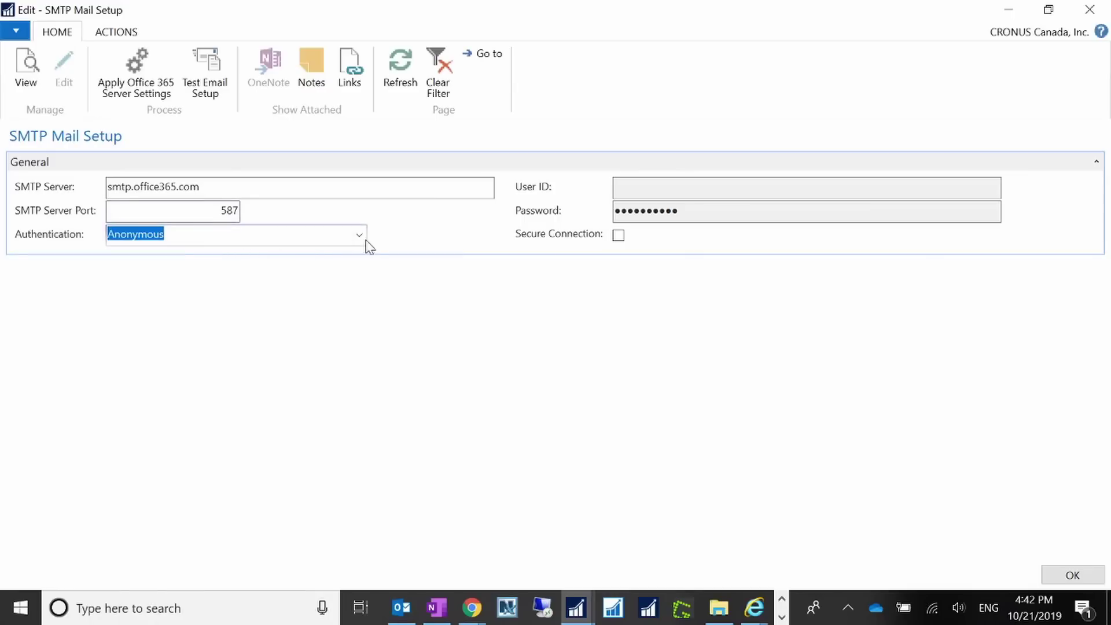
# Set Authentication to Basic, checking the web client's SMTP settings for reference.
pyautogui.click(359, 235)
pyautogui.click(154, 290)
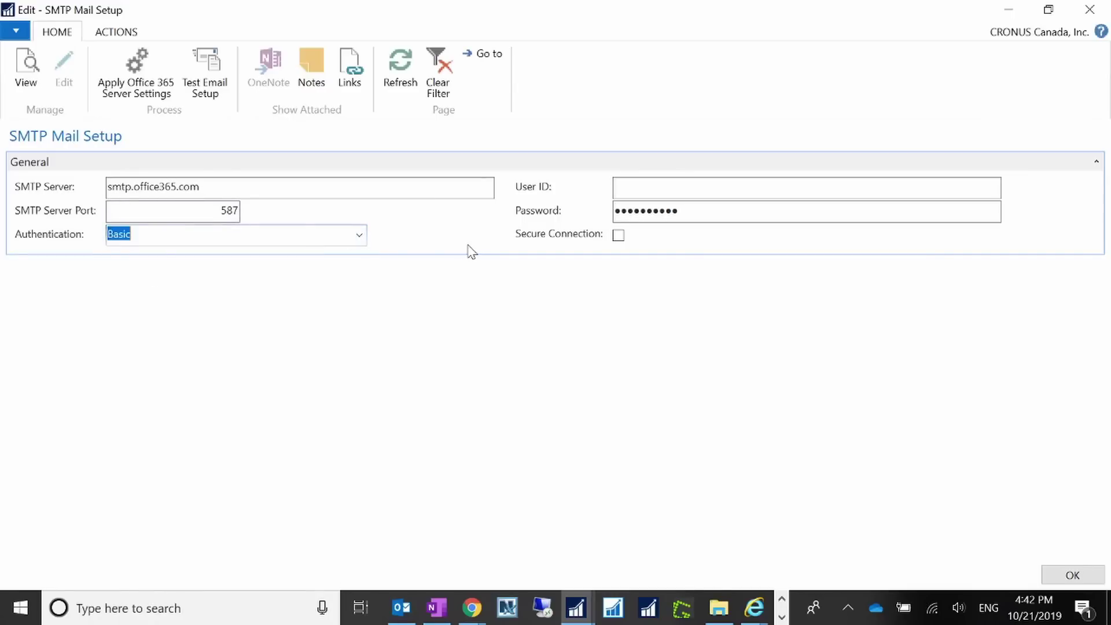
pyautogui.click(361, 236)
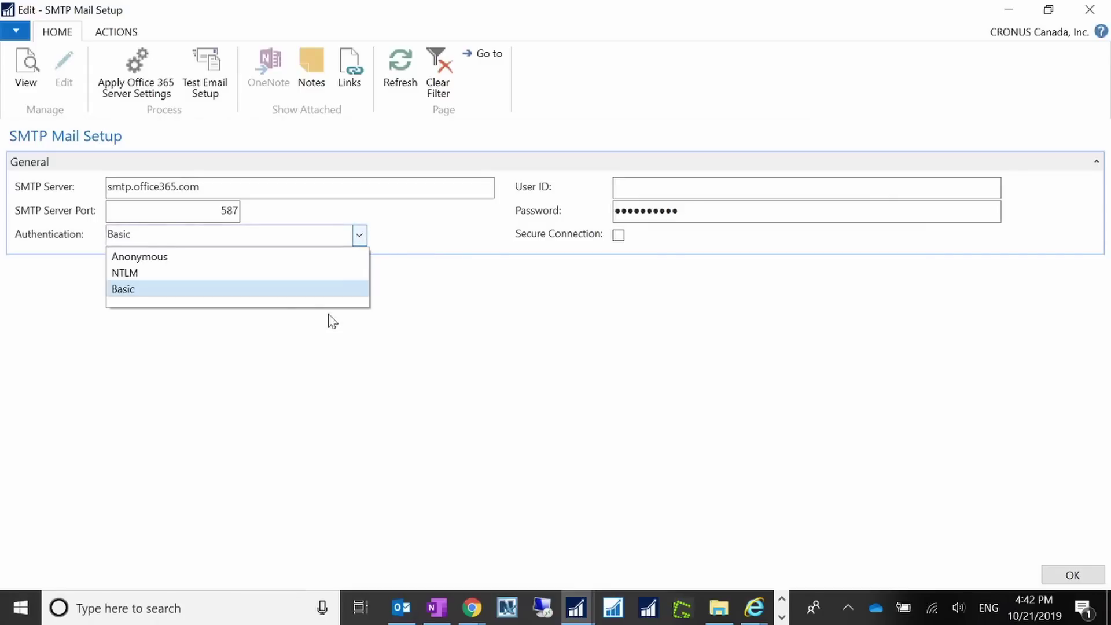
pyautogui.moveTo(753, 610)
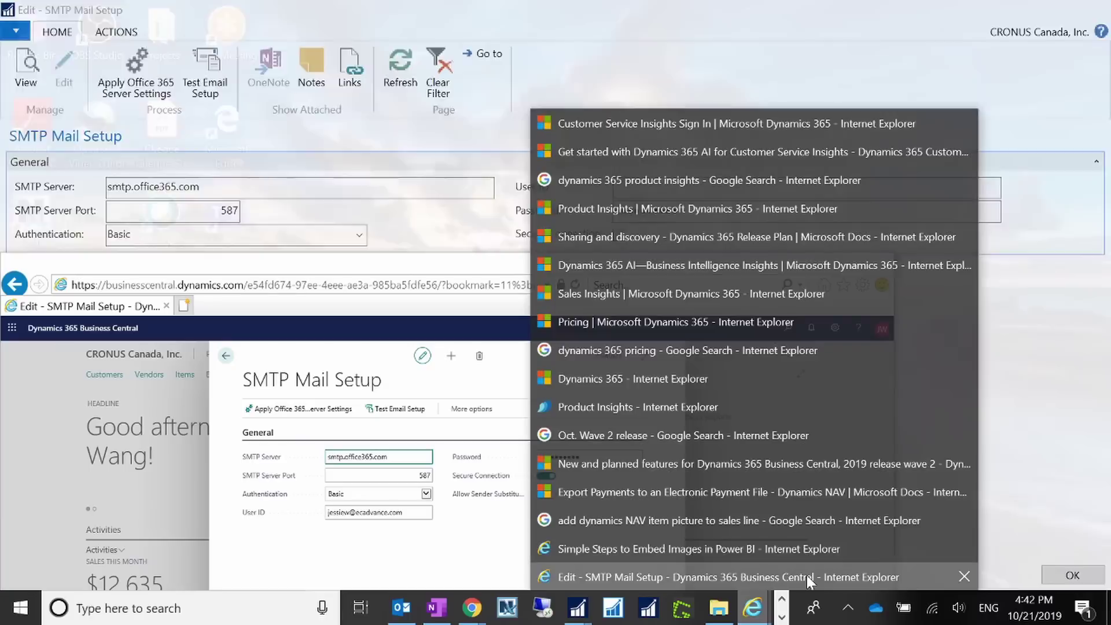
pyautogui.click(806, 575)
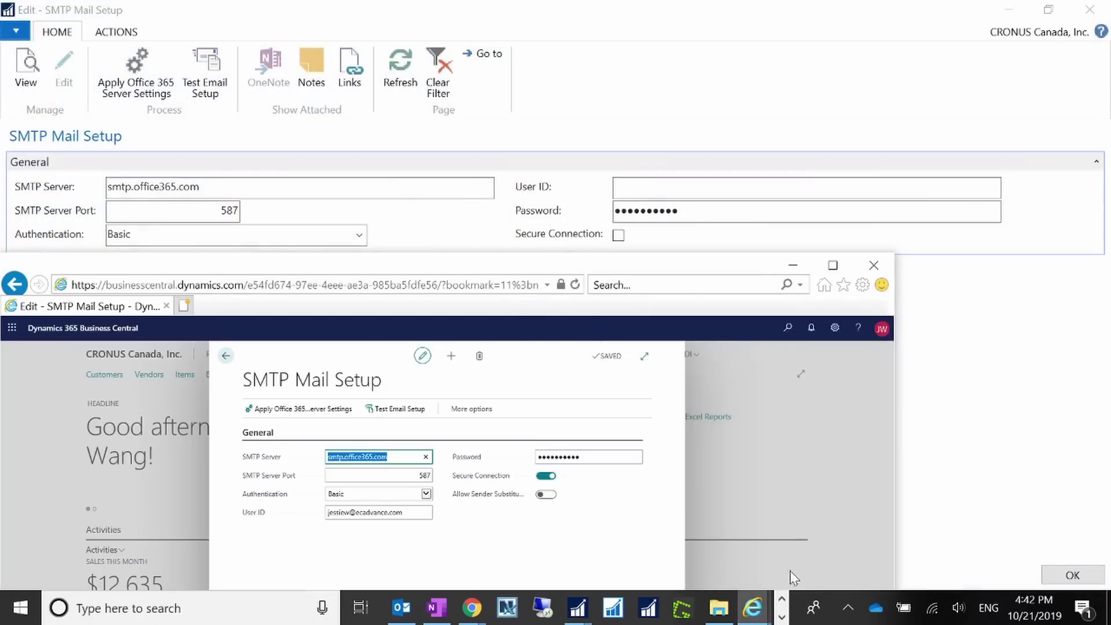
pyautogui.click(794, 267)
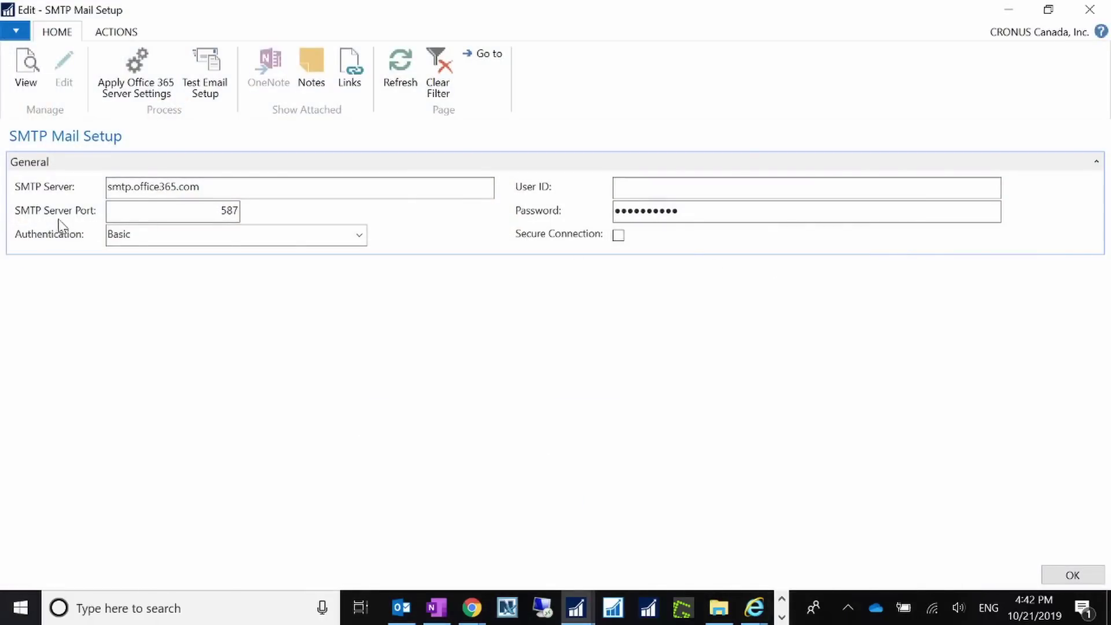
# Enter the sender's user ID and password, then tick Secure Connection.
pyautogui.click(704, 193)
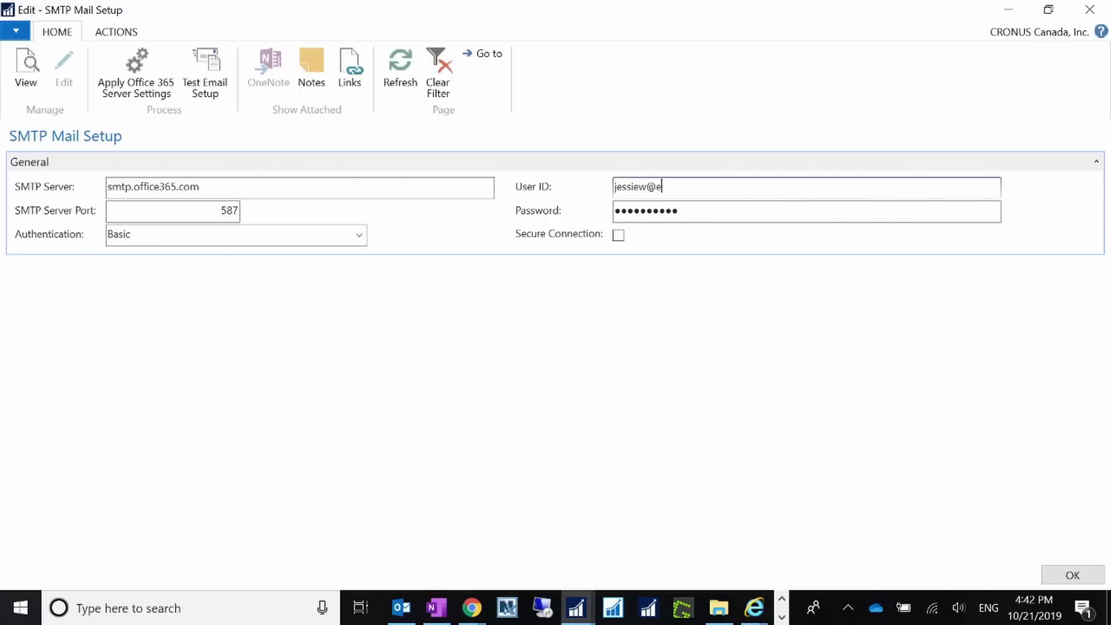
pyautogui.press('Tab')
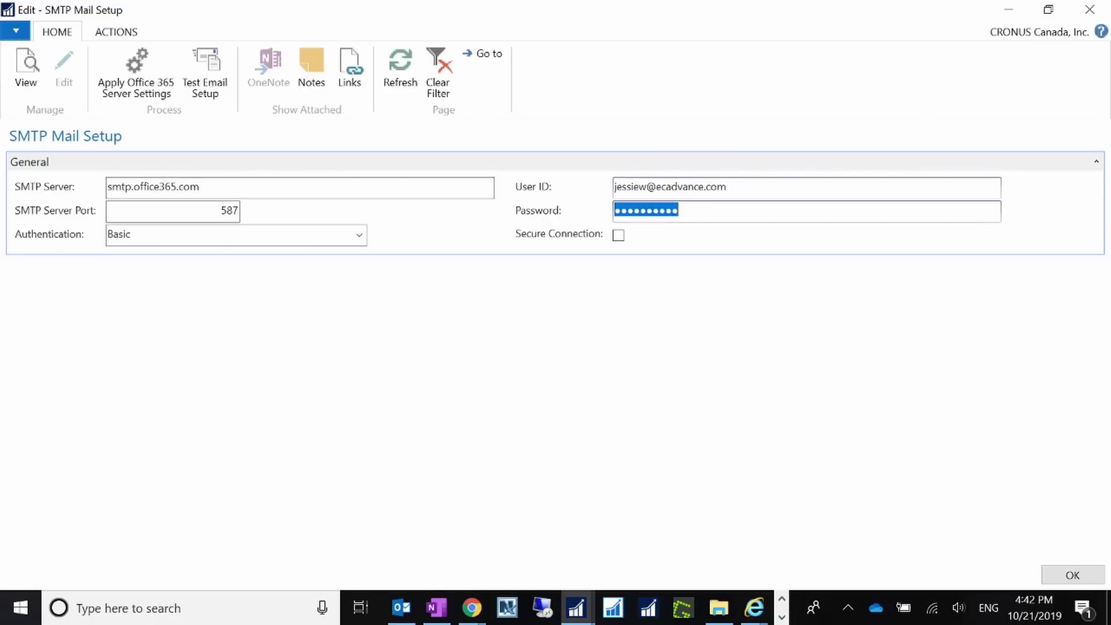
pyautogui.write('*')
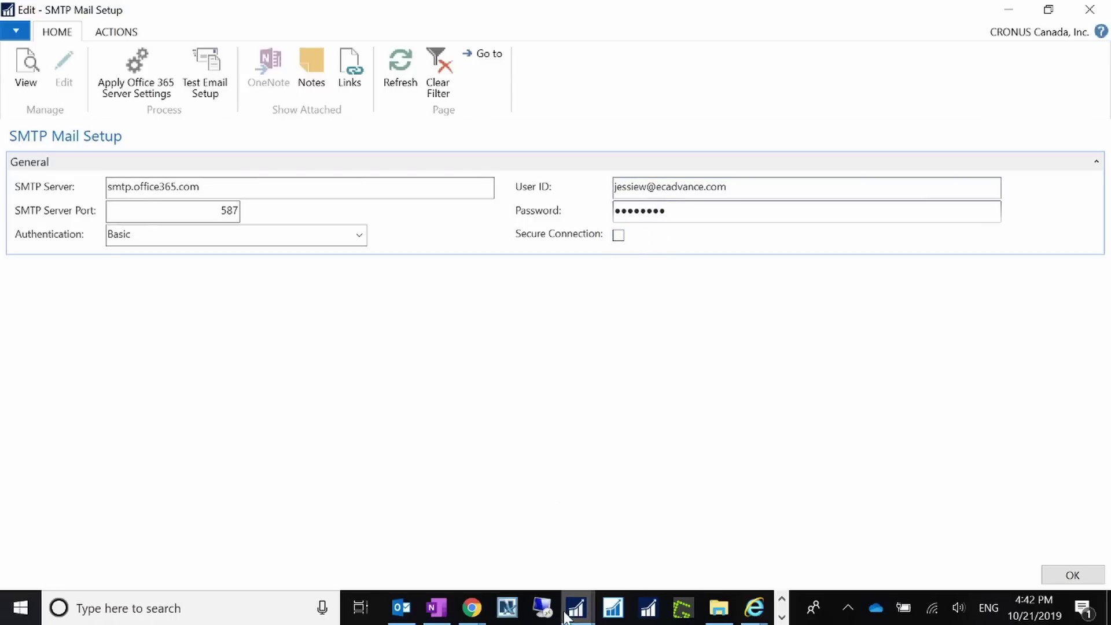
pyautogui.click(767, 609)
pyautogui.click(792, 578)
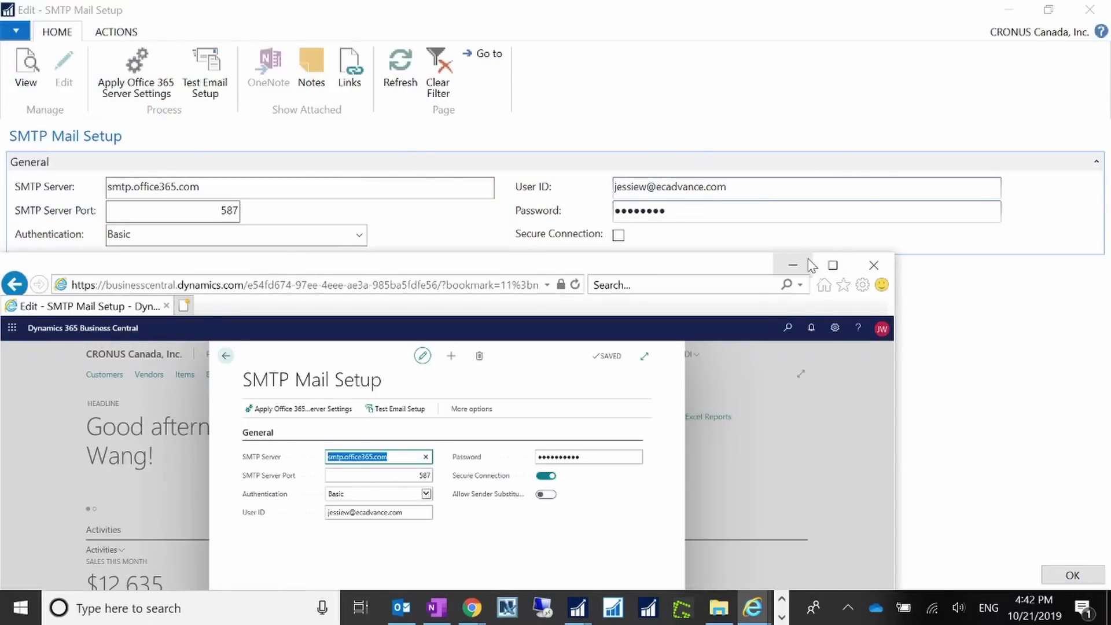
pyautogui.click(793, 265)
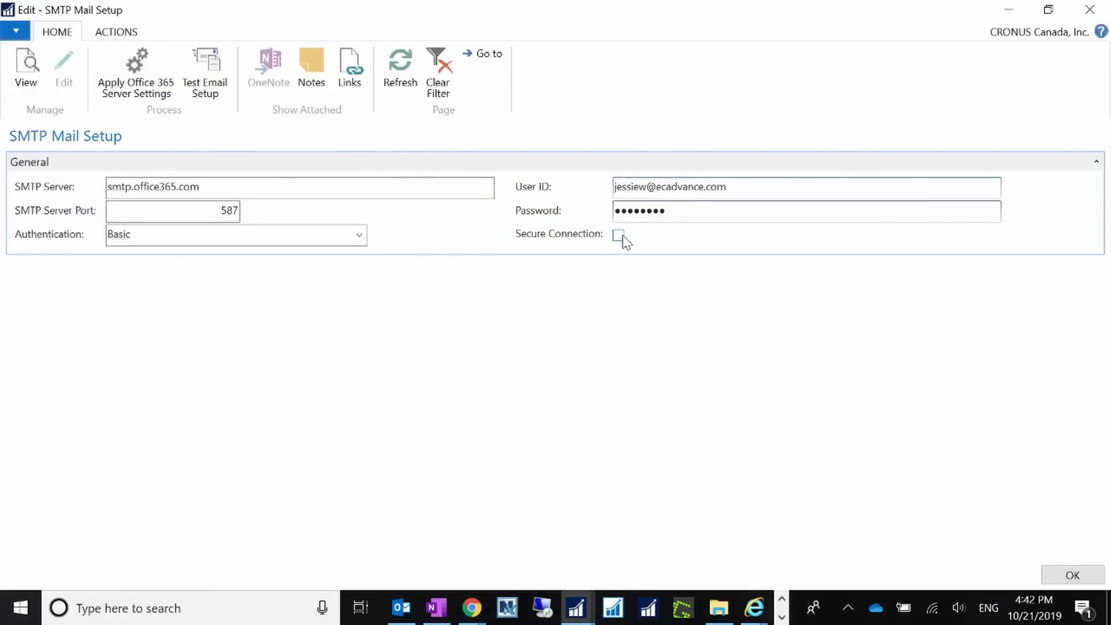
pyautogui.click(619, 235)
# Send an SMTP test email to the user's own address and close the confirmation.
pyautogui.click(205, 72)
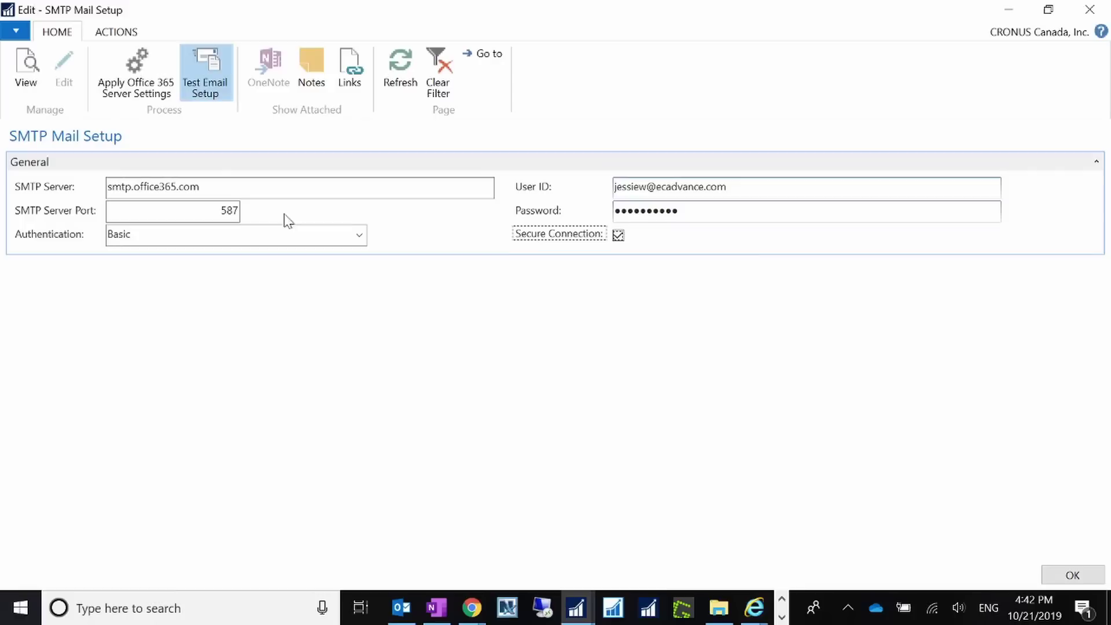
pyautogui.click(450, 296)
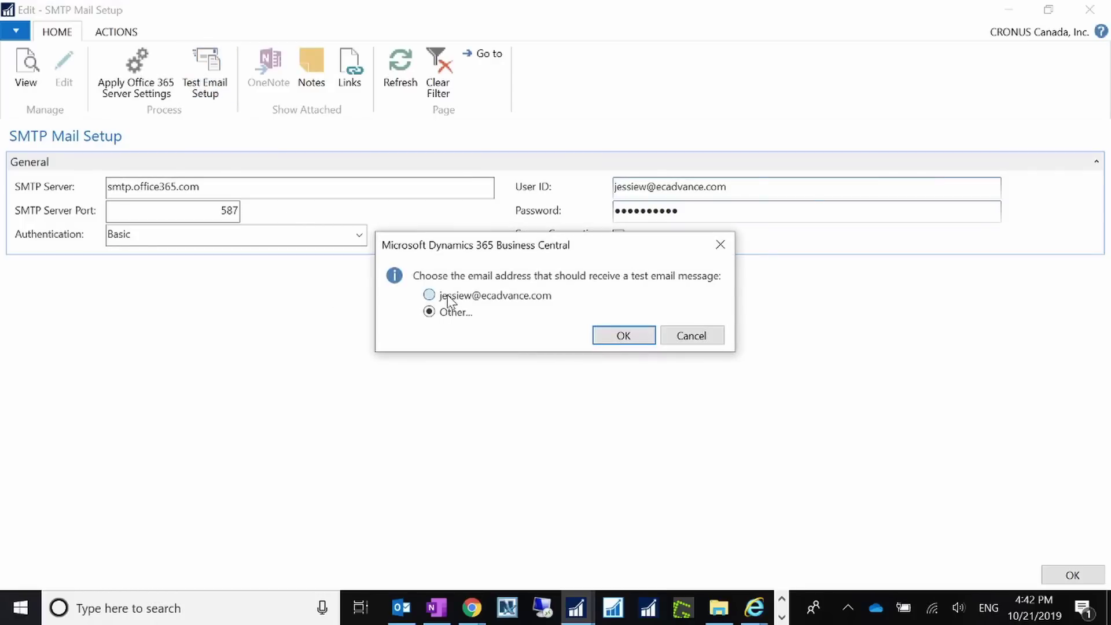
pyautogui.click(622, 339)
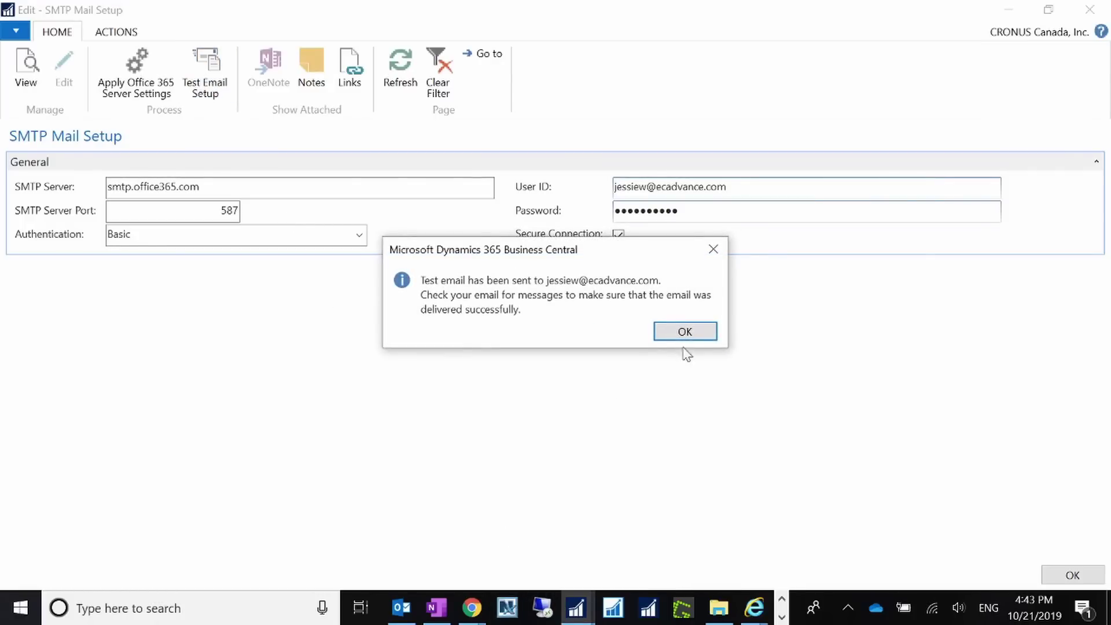
pyautogui.click(684, 331)
# Verify the test email arrived in Outlook, permanently delete it, and return to NAV.
pyautogui.moveTo(401, 611)
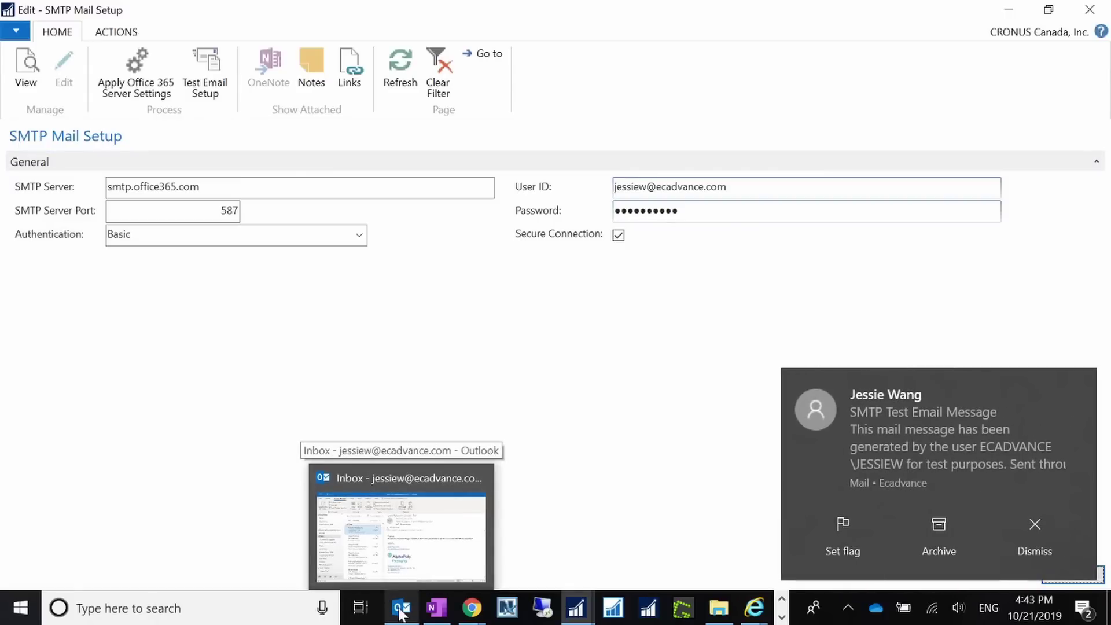
pyautogui.click(1042, 545)
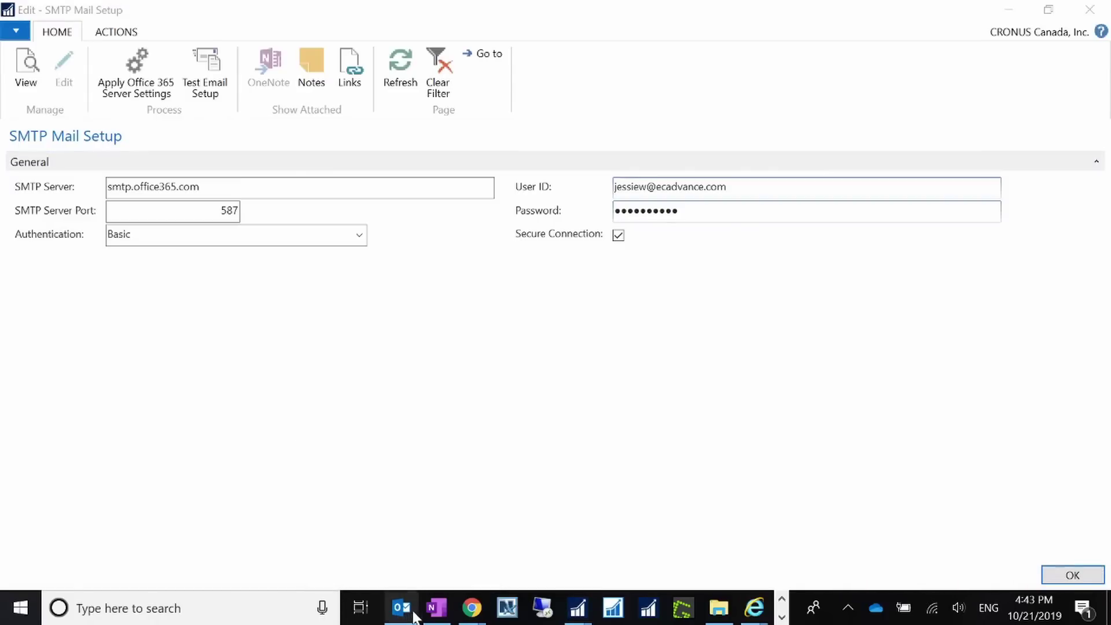
pyautogui.click(401, 608)
pyautogui.click(254, 248)
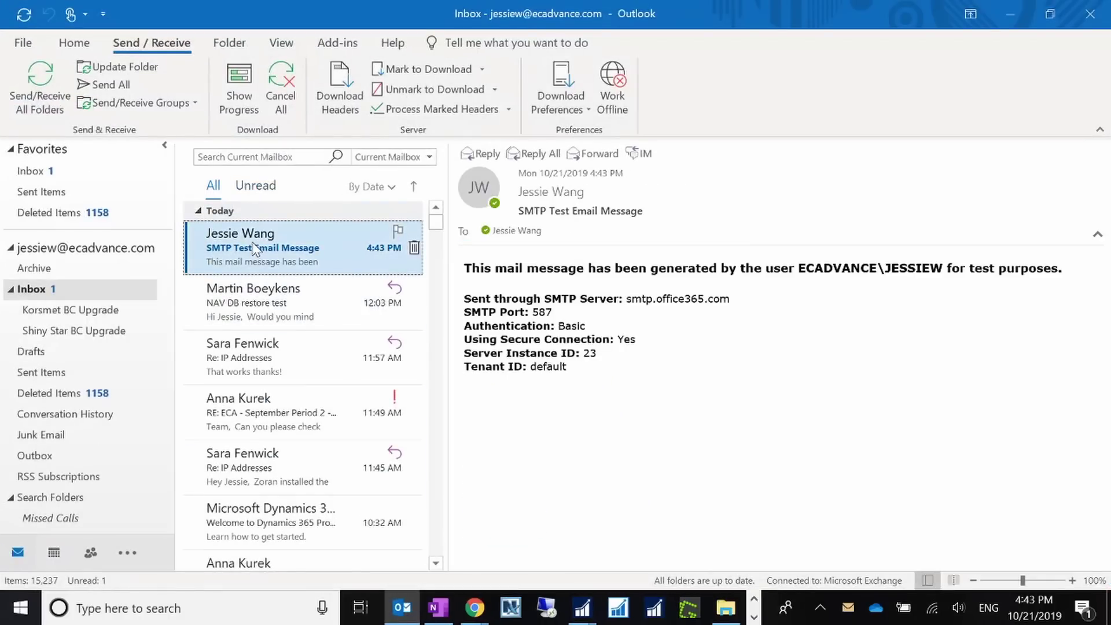
pyautogui.hotkey('shift', 'Delete')
pyautogui.press('Return')
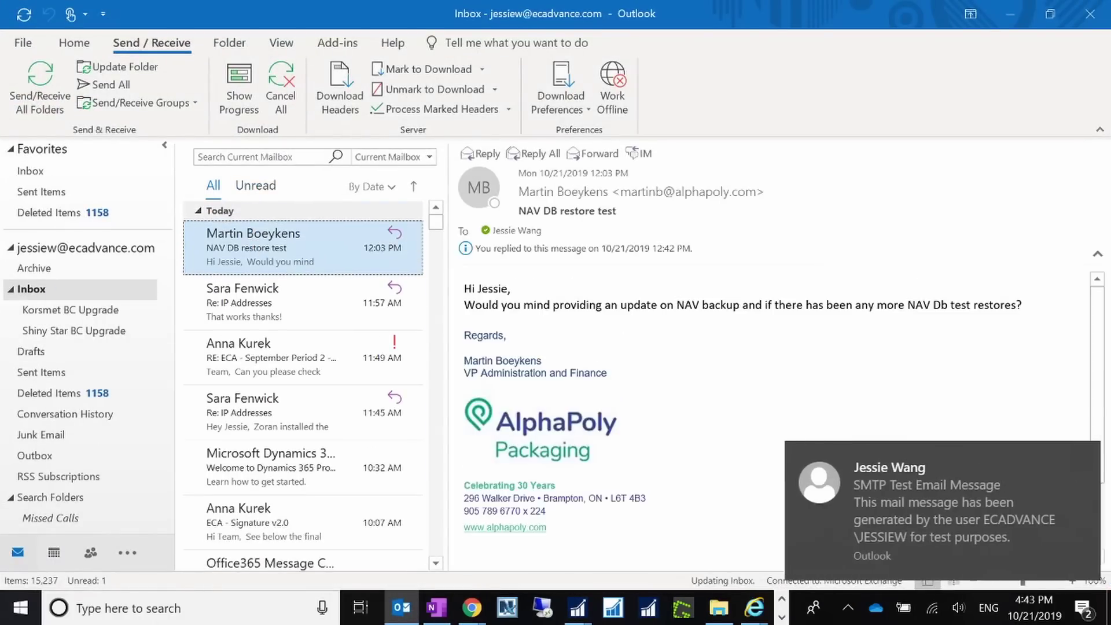
pyautogui.click(1010, 14)
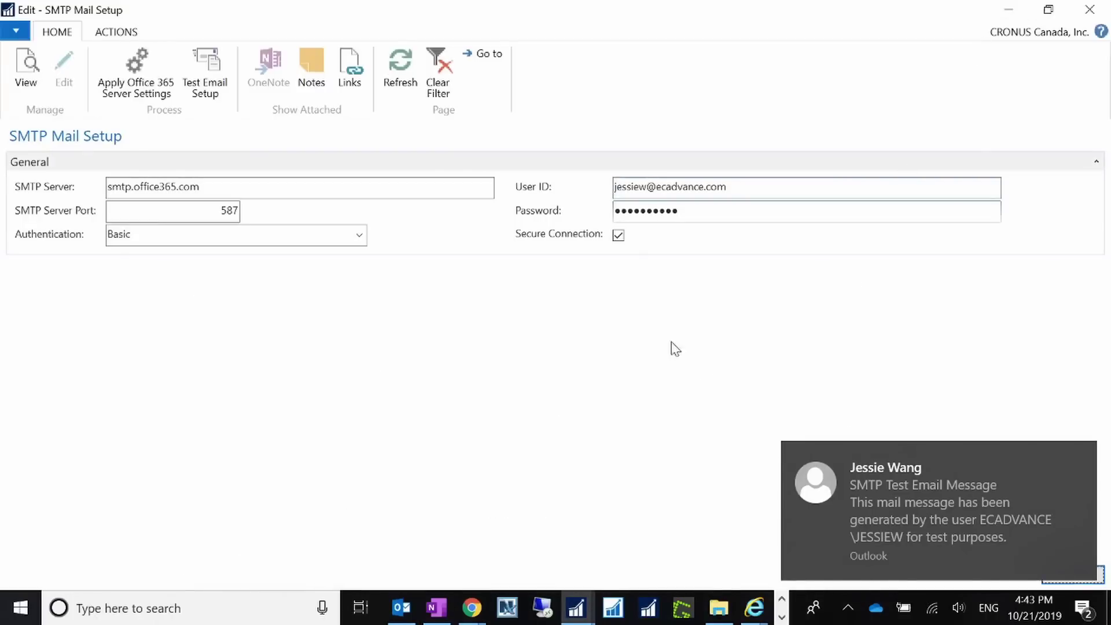
pyautogui.click(1080, 458)
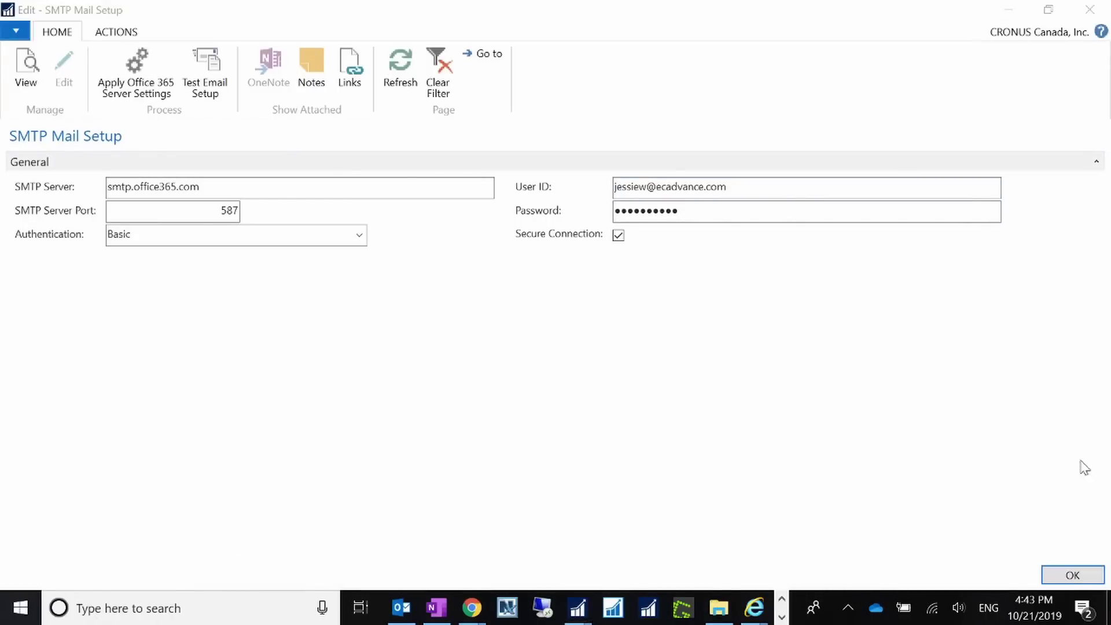
# Open Payment Journals via search 'jo' and set the Export Electronic Payments output method to PDF.
pyautogui.click(1078, 575)
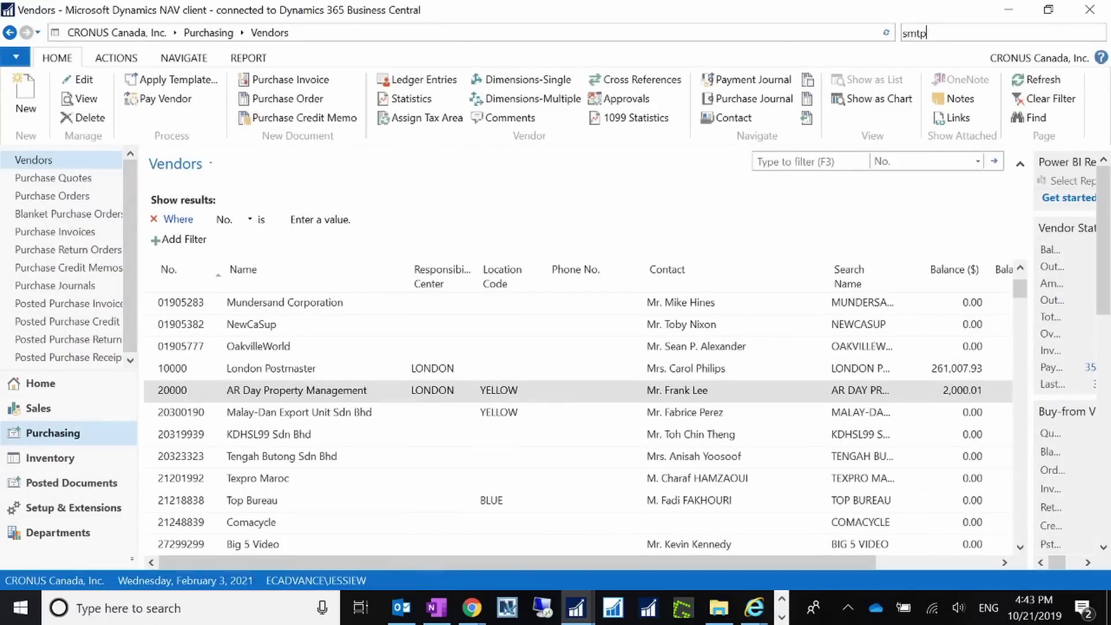
pyautogui.hotkey('ctrl', 'a')
pyautogui.write('jo')
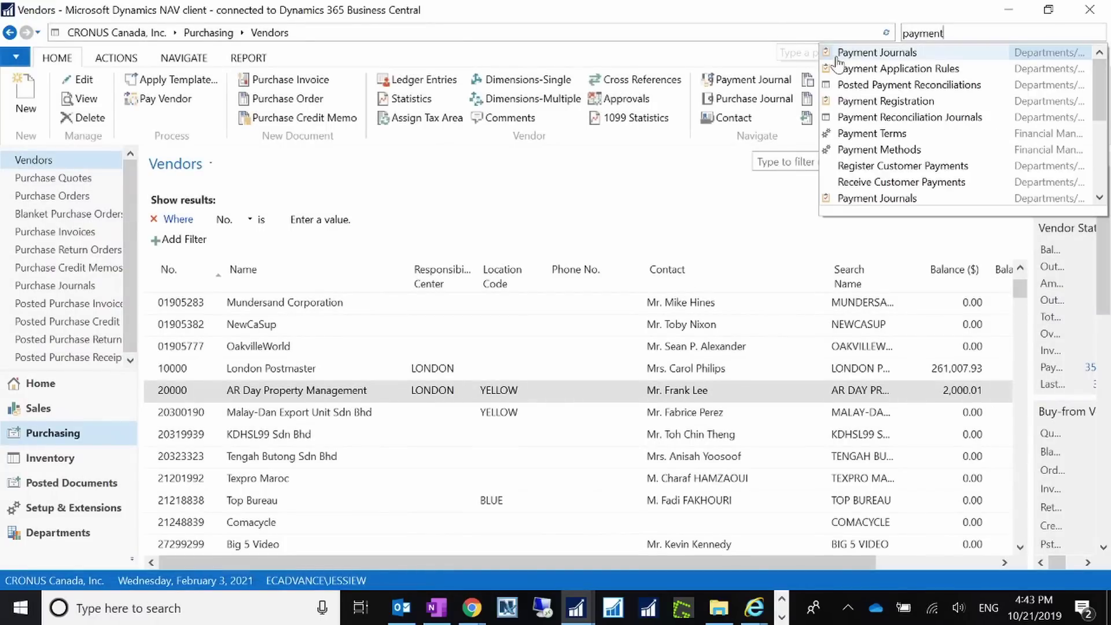
pyautogui.click(873, 65)
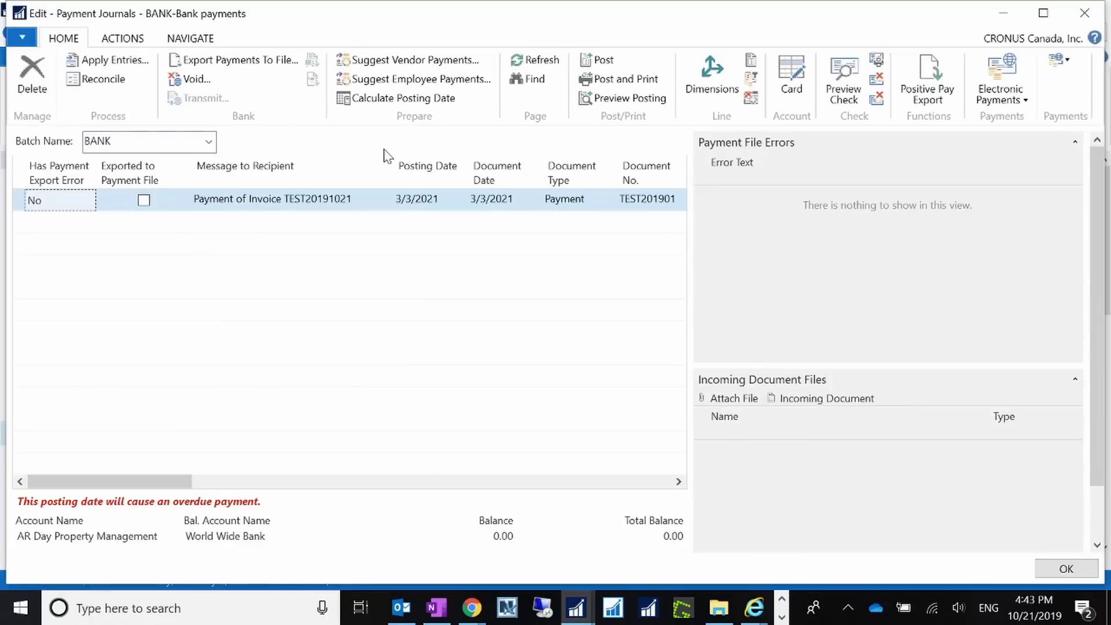
pyautogui.click(238, 59)
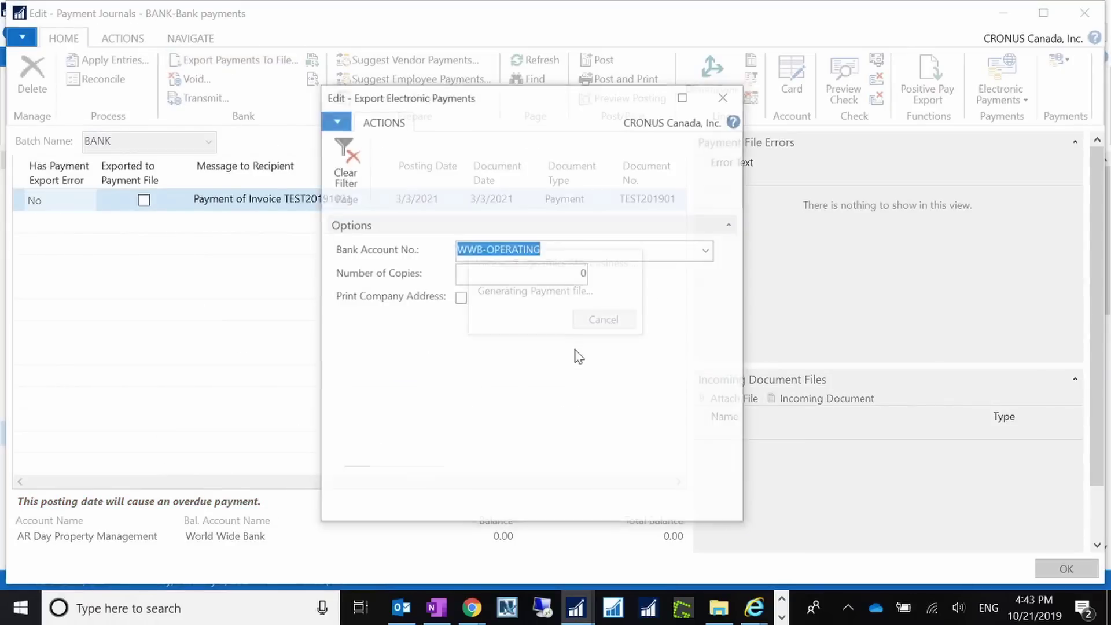
pyautogui.click(708, 335)
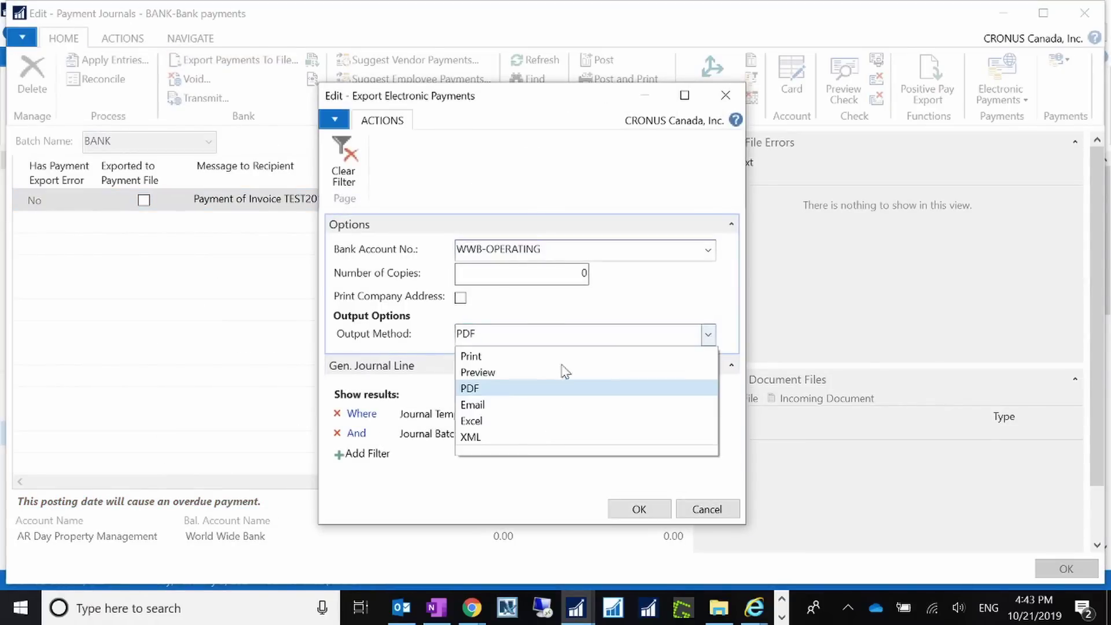
pyautogui.click(493, 411)
pyautogui.click(636, 510)
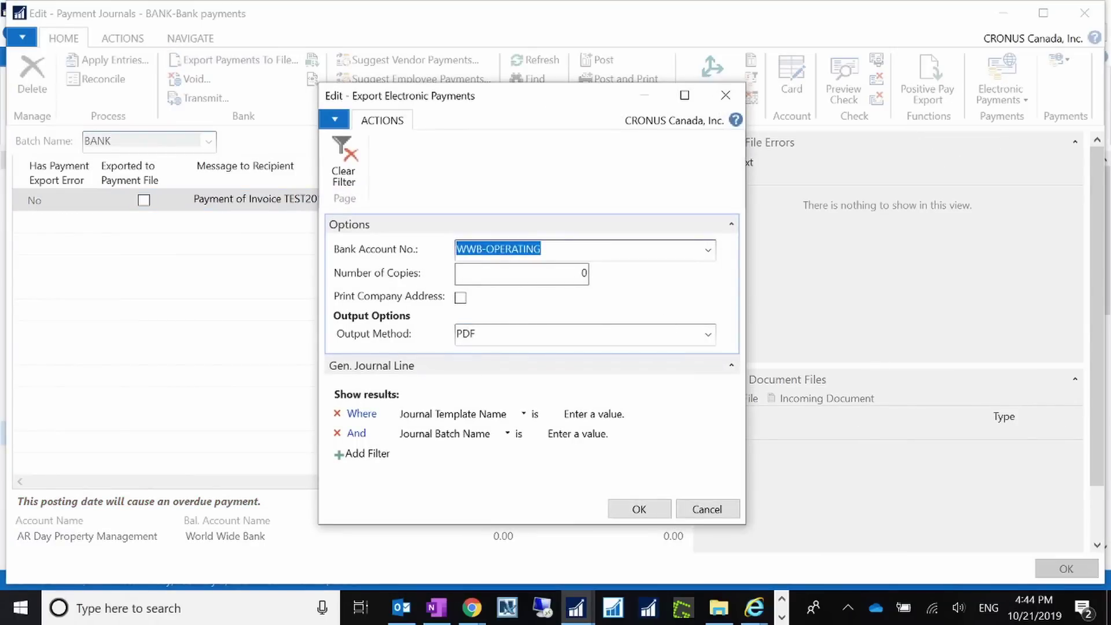
# Run the export and save the remittance advice report to the Downloads folder.
pyautogui.click(637, 511)
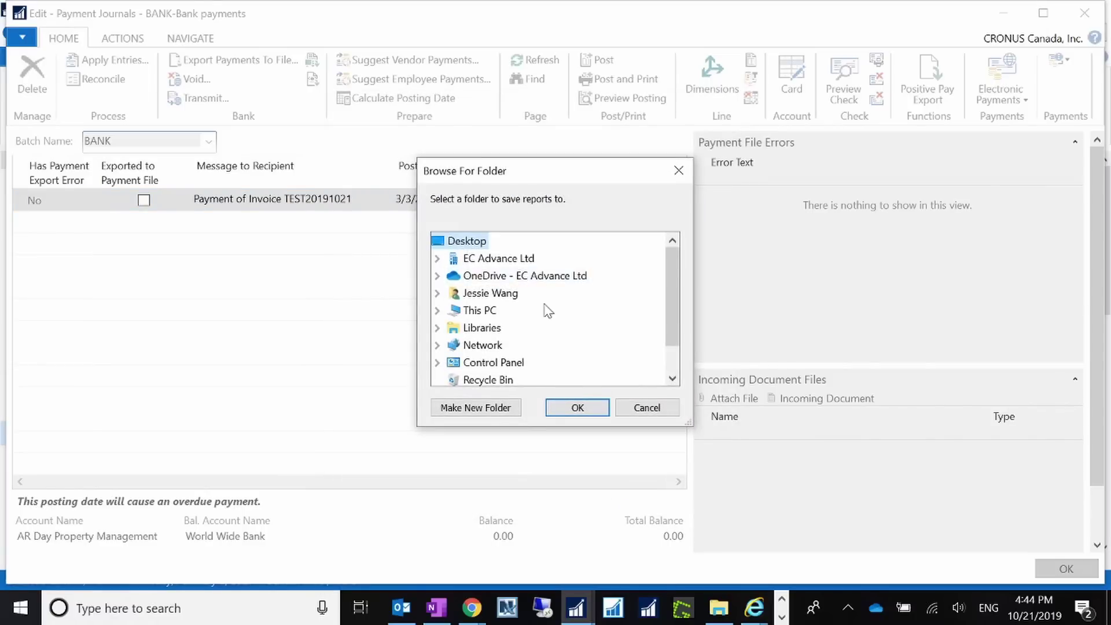
pyautogui.doubleClick(476, 296)
pyautogui.click(510, 379)
pyautogui.click(581, 412)
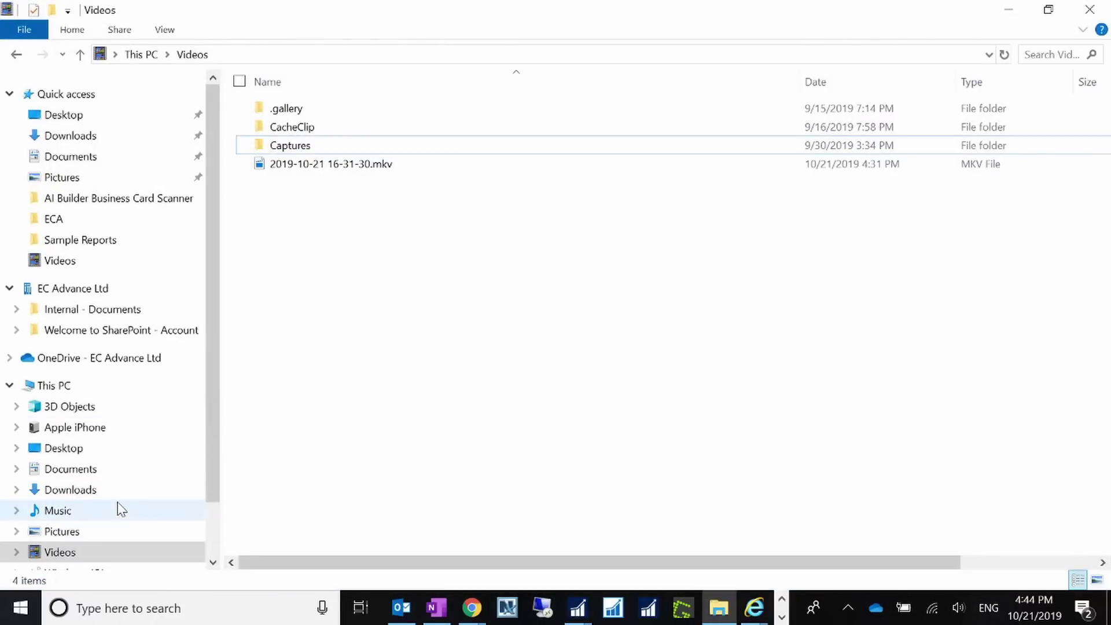
# Open the Remittance Advice PDF from Downloads to check it, then close Acrobat and Explorer.
pyautogui.click(107, 492)
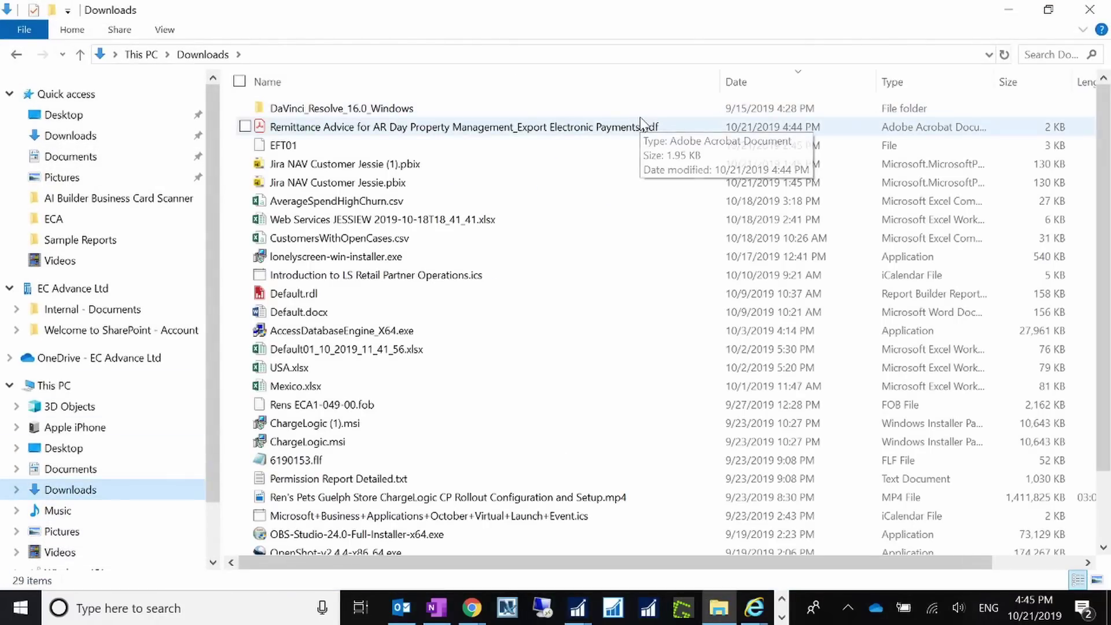
pyautogui.click(585, 128)
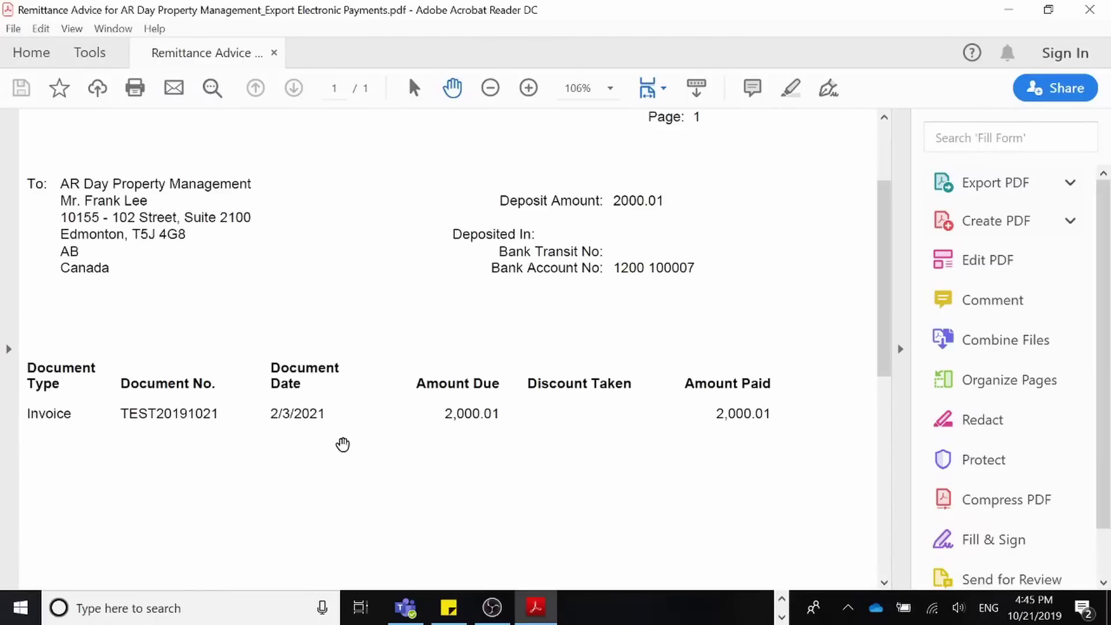
pyautogui.click(1090, 10)
pyautogui.click(1009, 11)
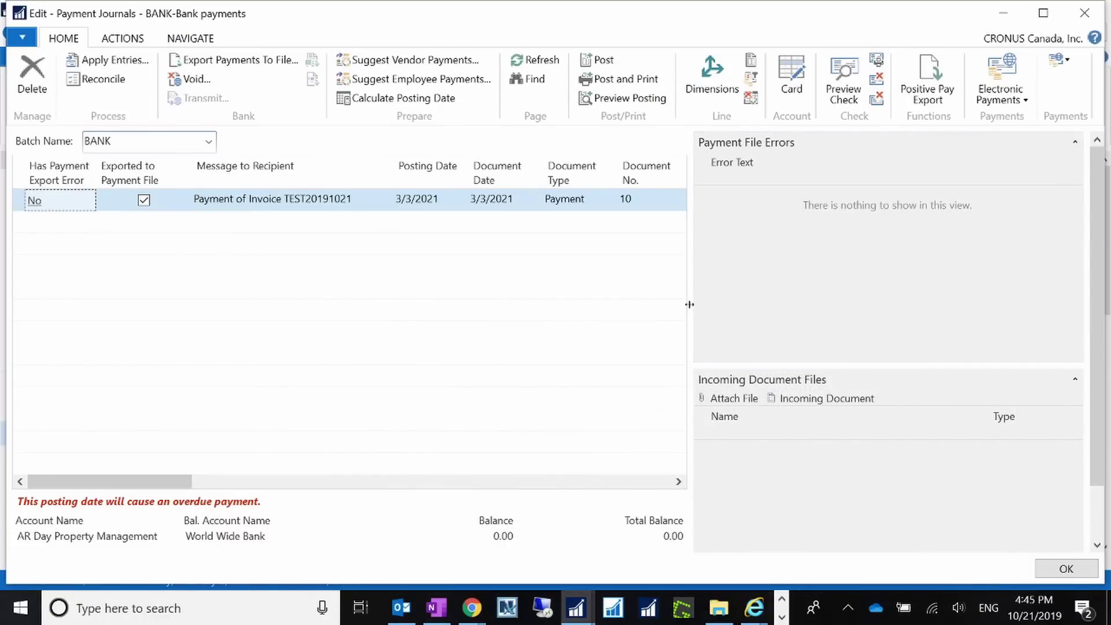
# Widen the journal lines and review the 2,000.01 payment in Generate EFT File, then close it.
pyautogui.moveTo(690, 304); pyautogui.dragTo(1001, 305)
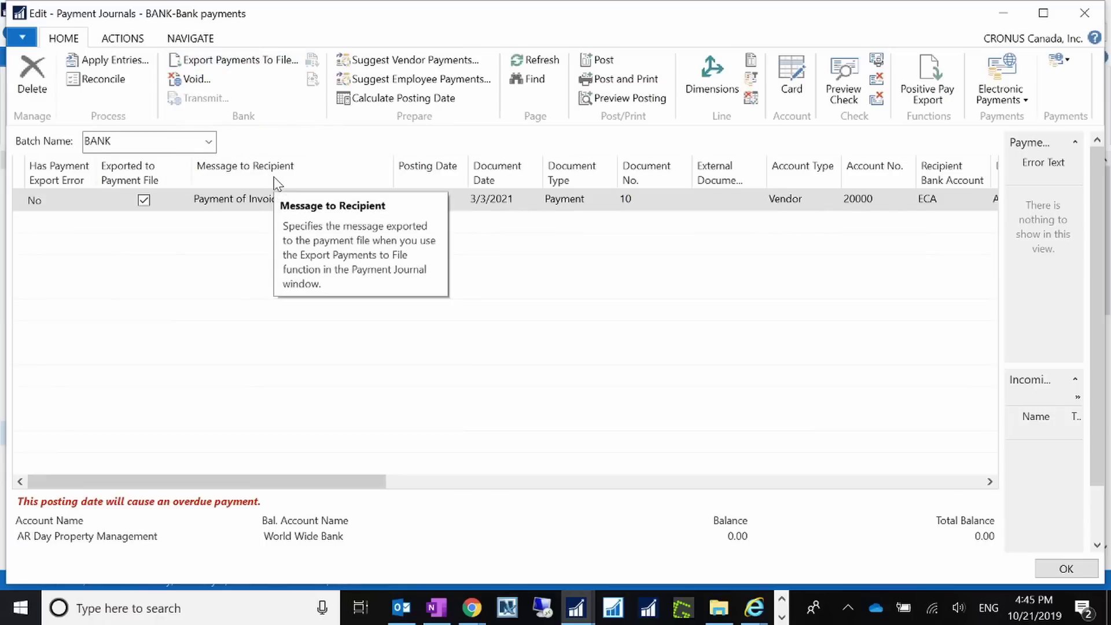
pyautogui.click(124, 40)
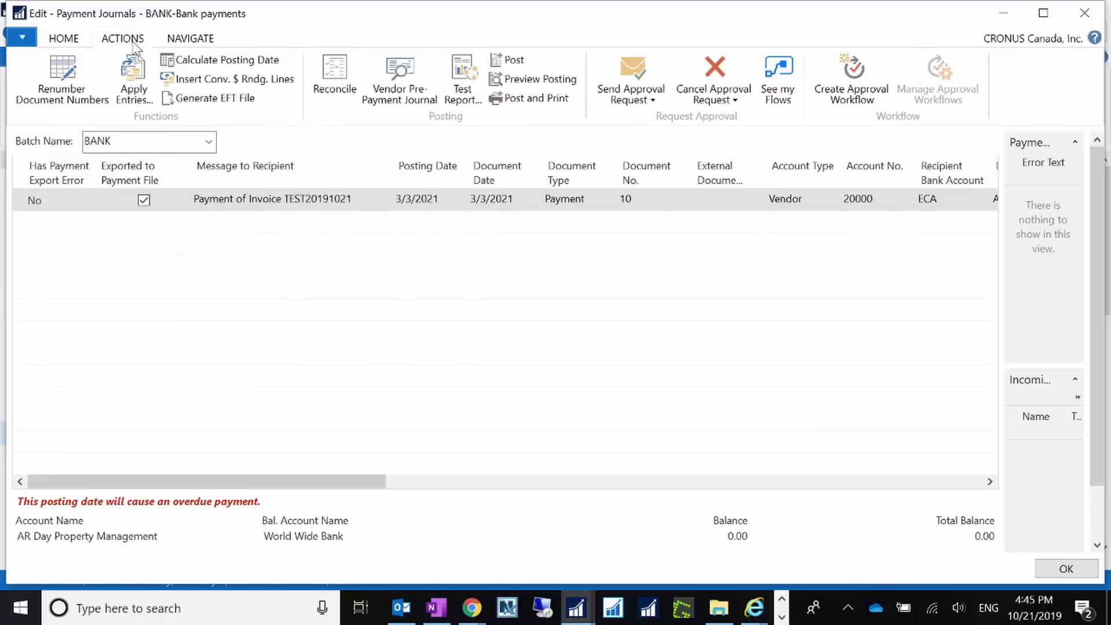
pyautogui.click(240, 99)
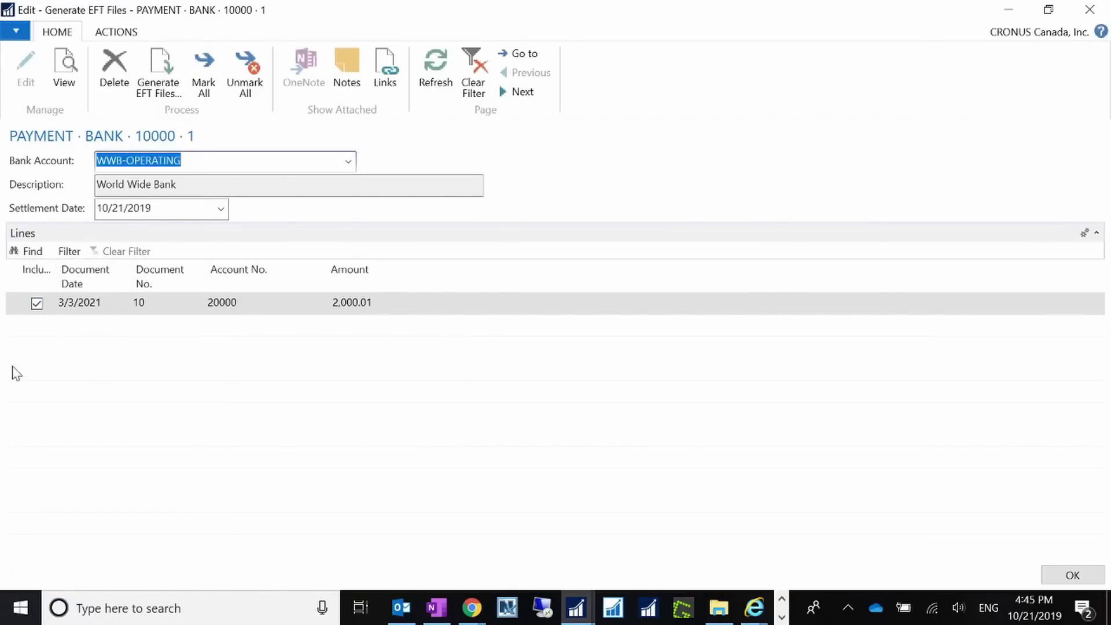
pyautogui.moveTo(409, 5); pyautogui.dragTo(604, 27)
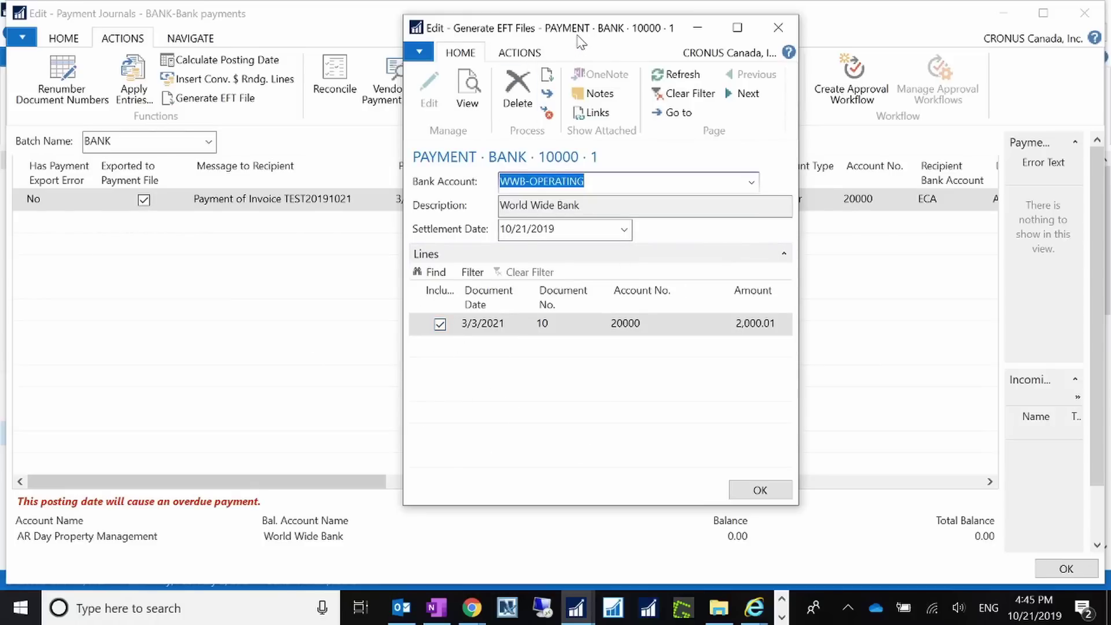
pyautogui.moveTo(578, 36); pyautogui.dragTo(309, 22)
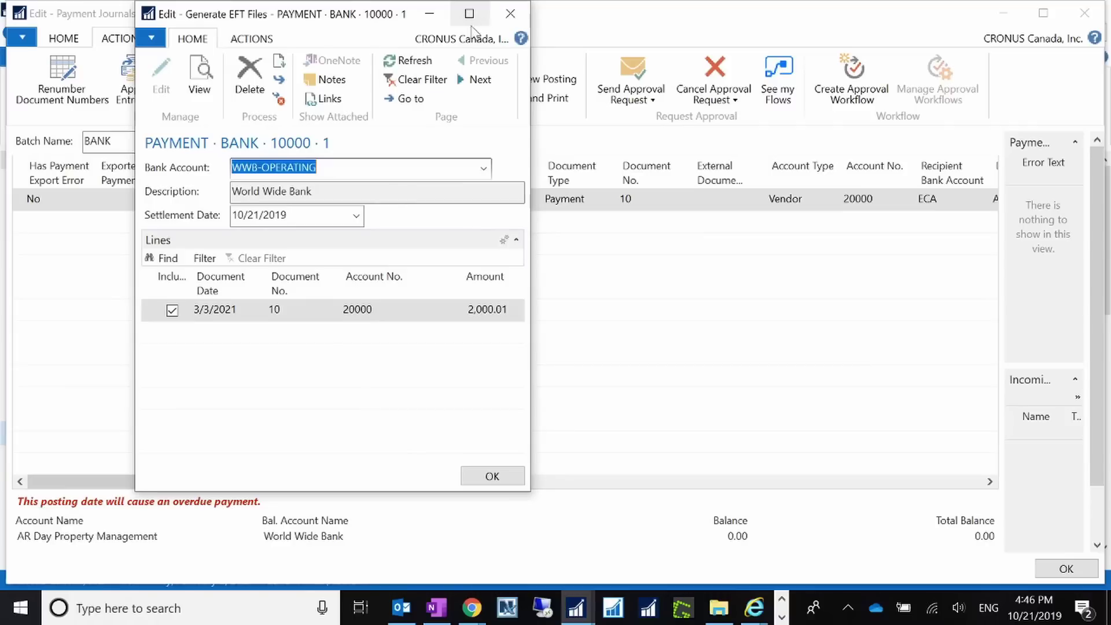
pyautogui.click(510, 14)
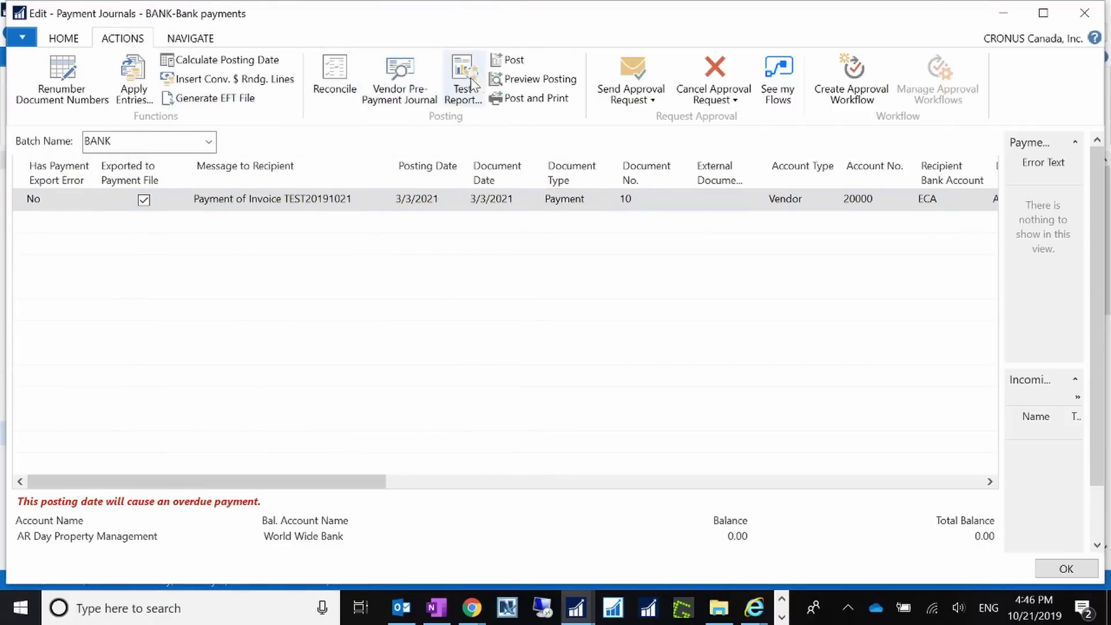
pyautogui.click(84, 41)
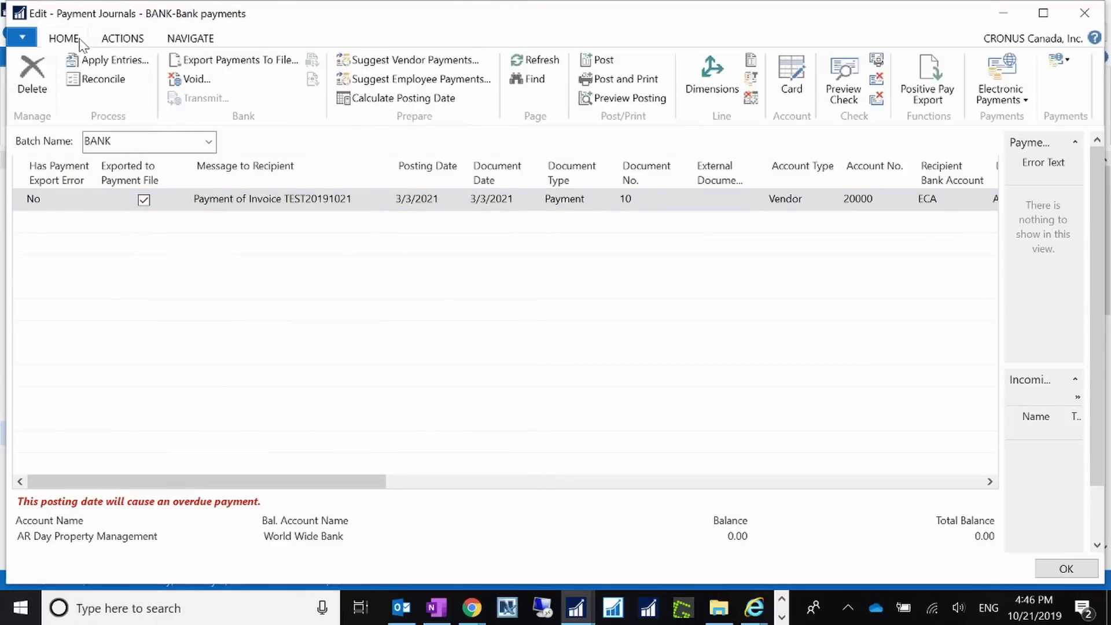
pyautogui.click(399, 60)
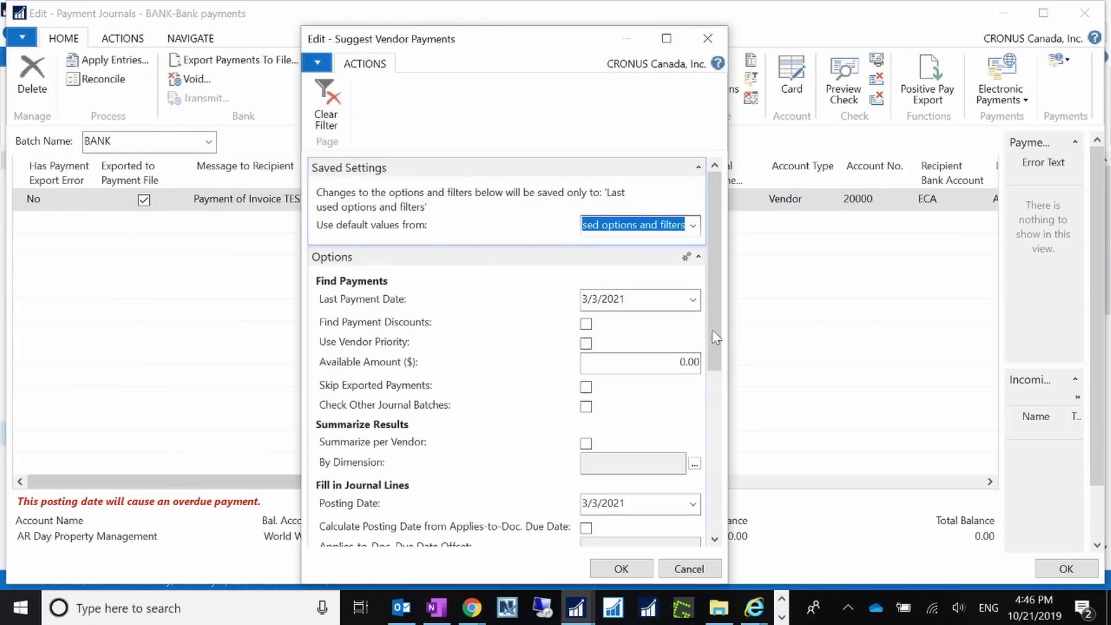
pyautogui.moveTo(710, 318)
pyautogui.mouseDown()
pyautogui.moveTo(716, 417)
pyautogui.moveTo(707, 333)
pyautogui.mouseUp()
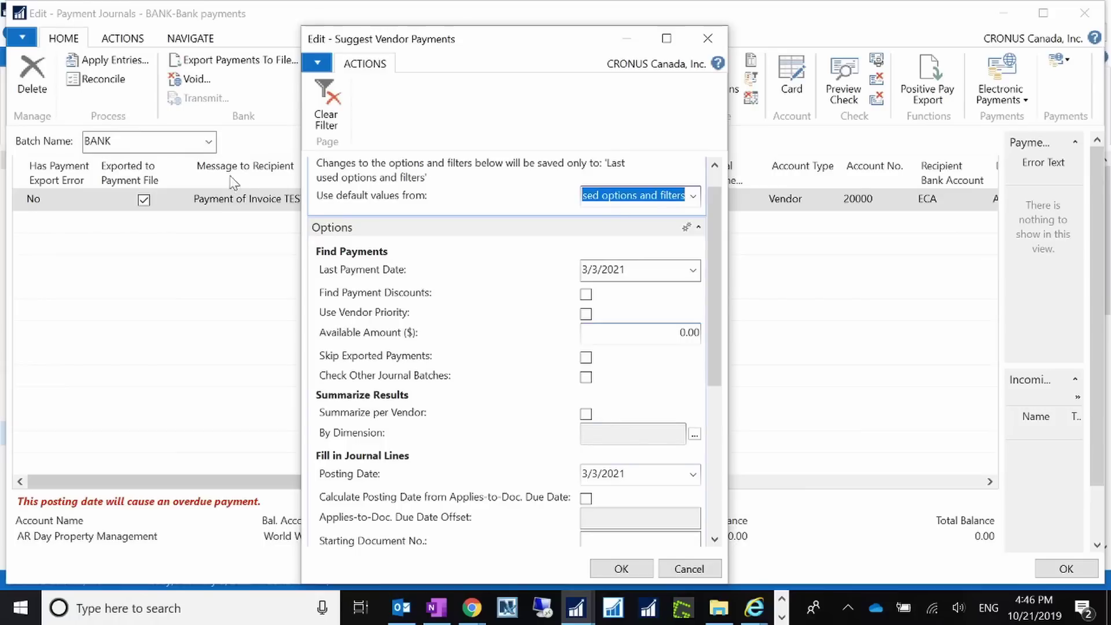
pyautogui.click(688, 568)
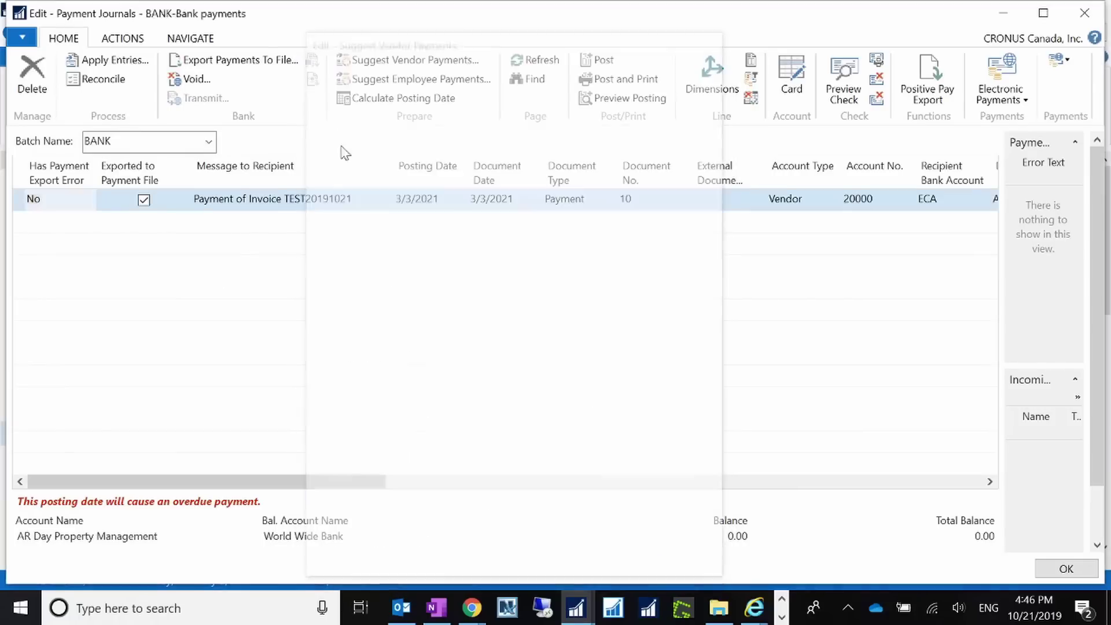
pyautogui.click(123, 39)
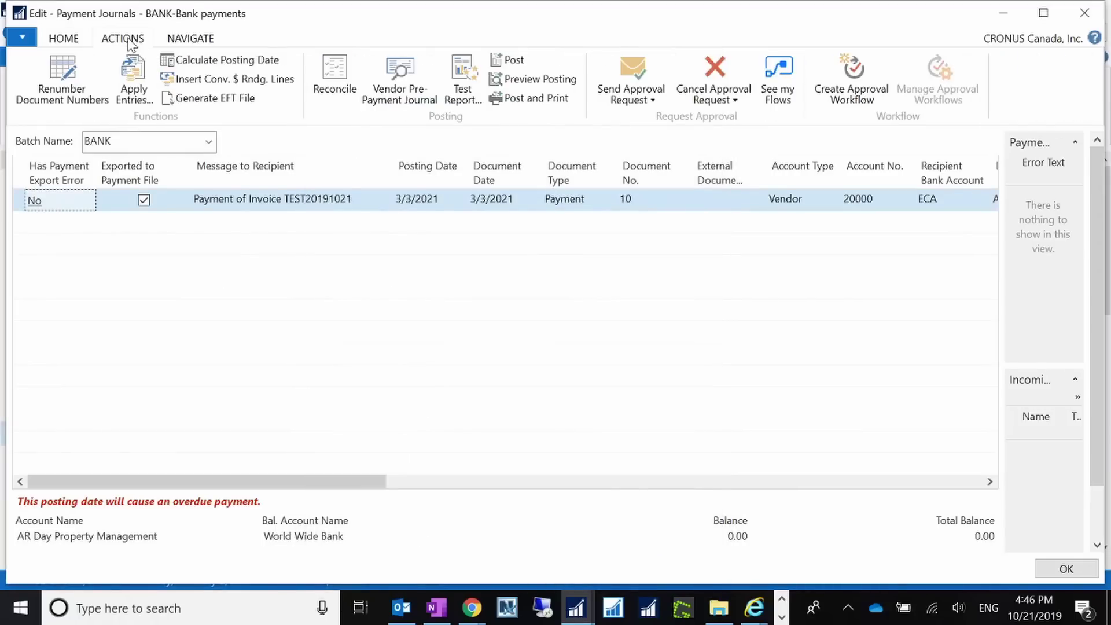
# Generate the 2,000.01 payment's EFT file into the Downloads folder, then bring Downloads forward.
pyautogui.click(212, 98)
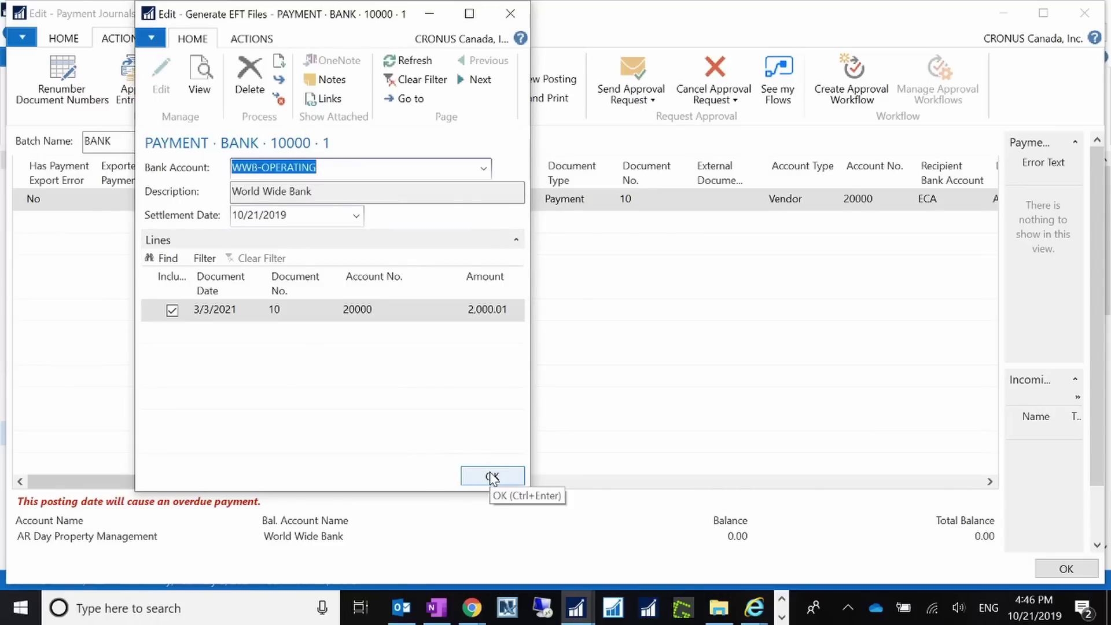
pyautogui.click(240, 38)
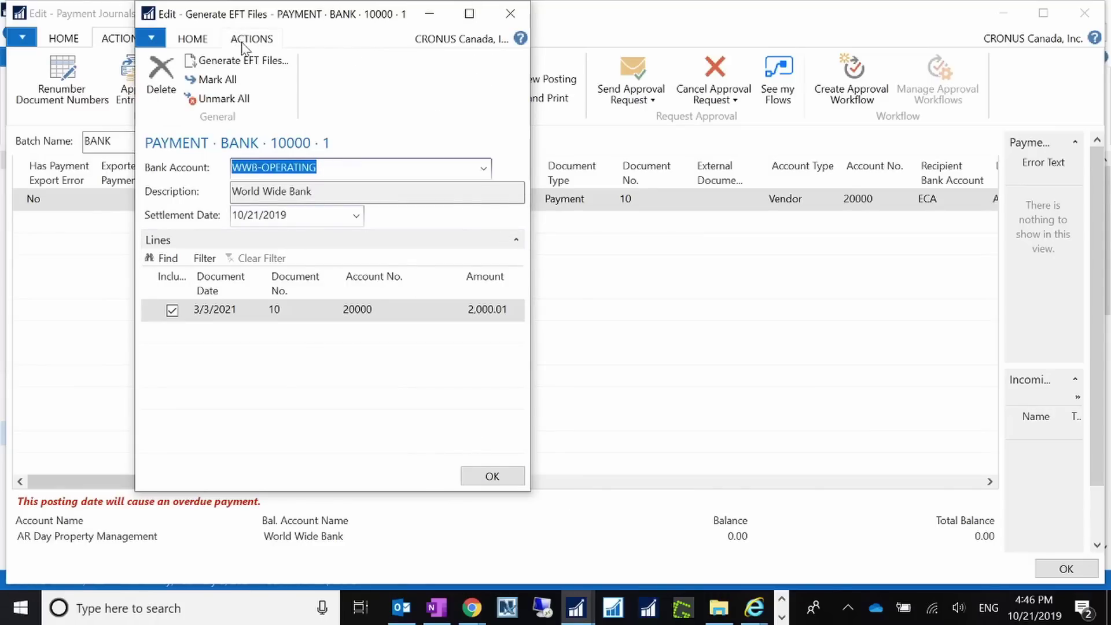
pyautogui.click(244, 60)
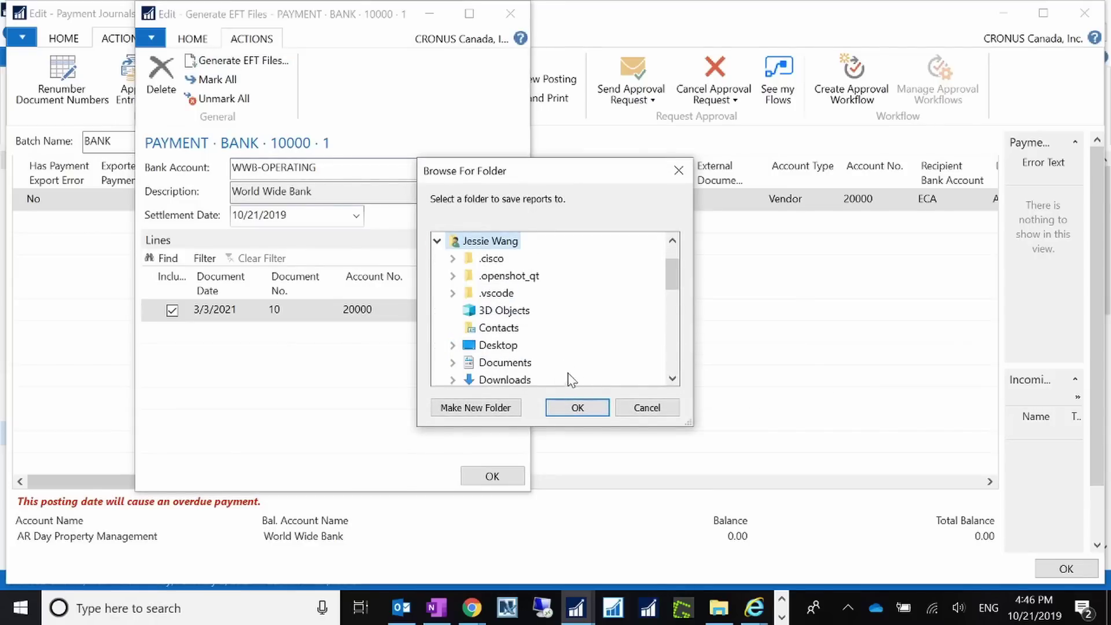
pyautogui.click(541, 379)
pyautogui.click(577, 411)
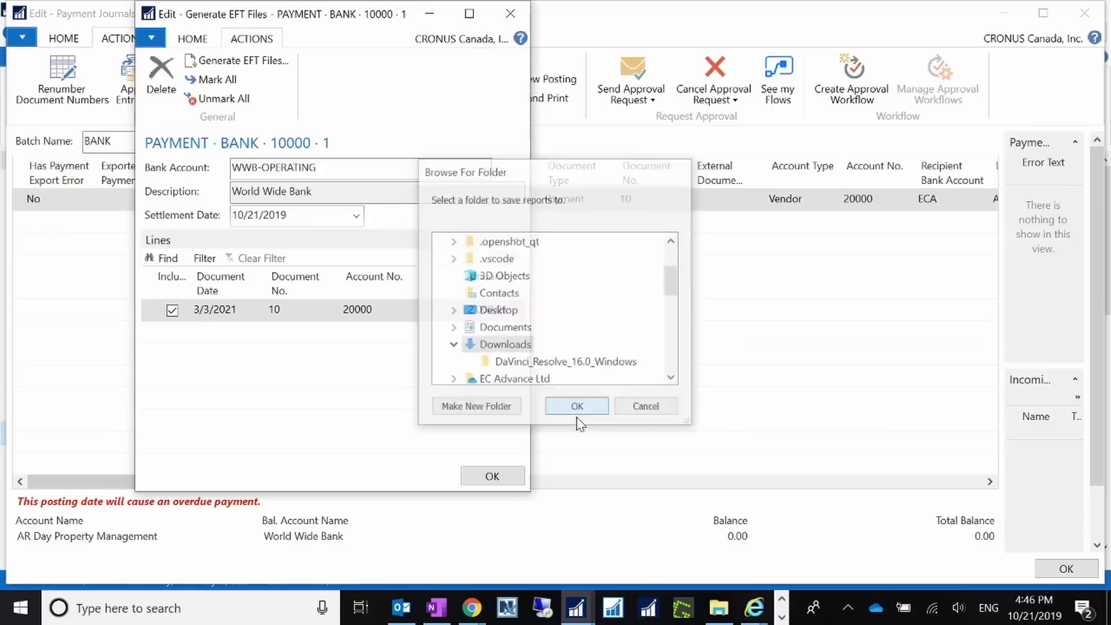
pyautogui.click(510, 14)
pyautogui.click(714, 617)
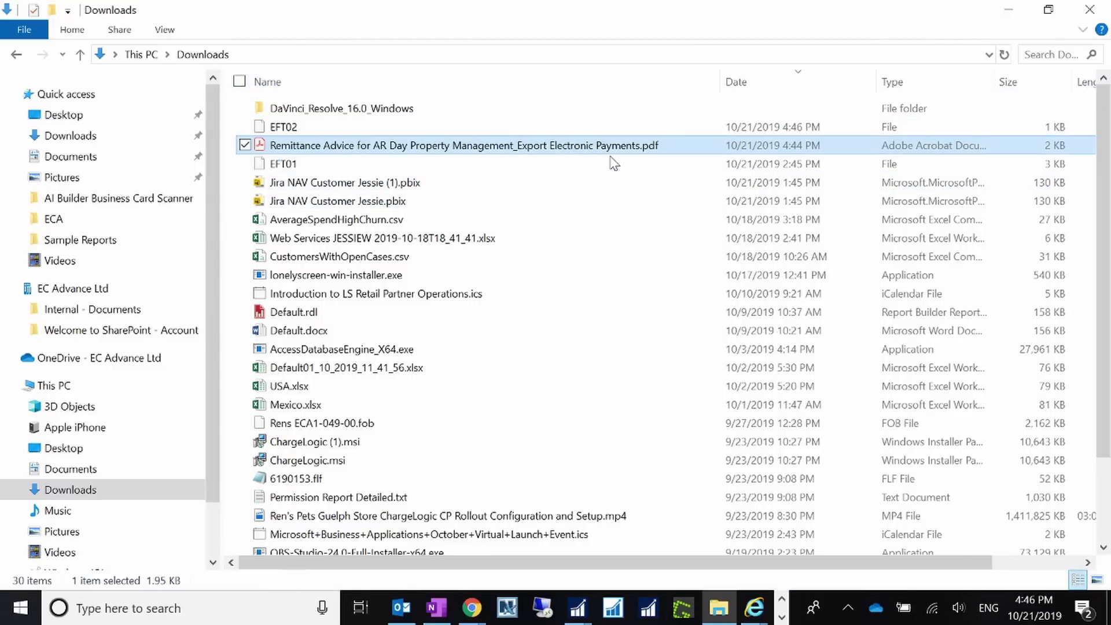
# Review EFT02's header, detail and trailer records in maximized Notepad, then close it and minimize Downloads.
pyautogui.click(290, 127)
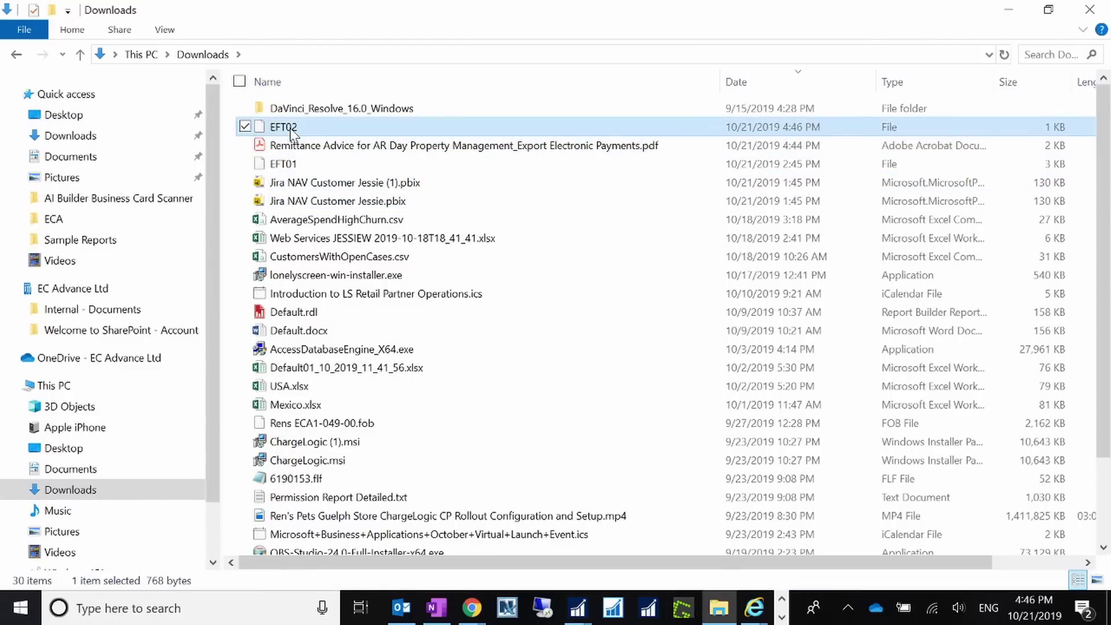
pyautogui.doubleClick(290, 127)
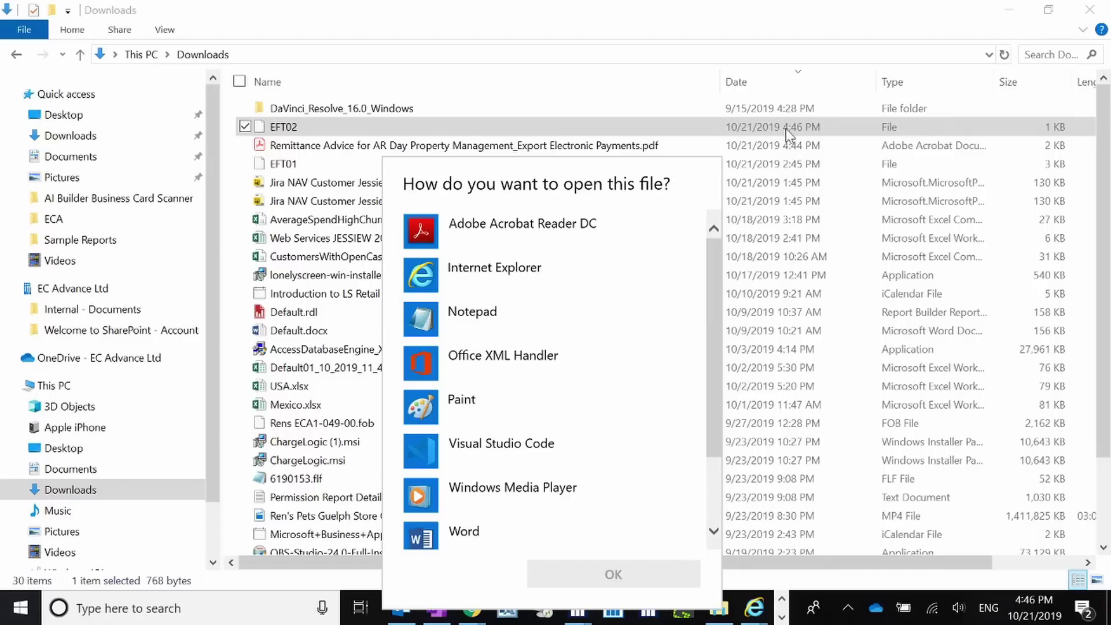
pyautogui.doubleClick(440, 322)
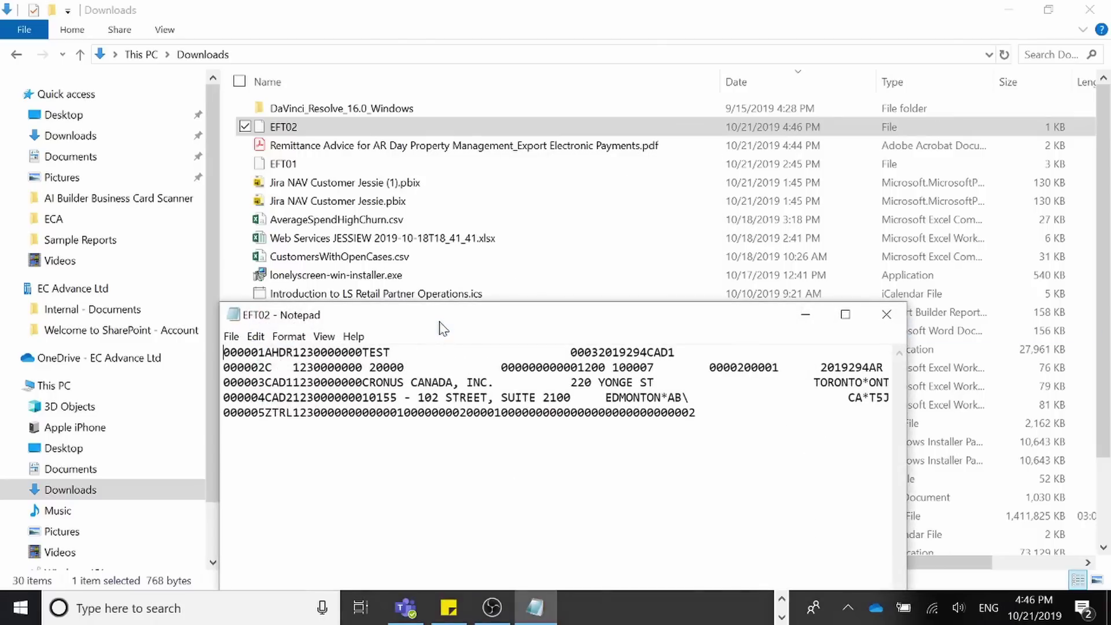
pyautogui.moveTo(644, 323); pyautogui.dragTo(460, 234)
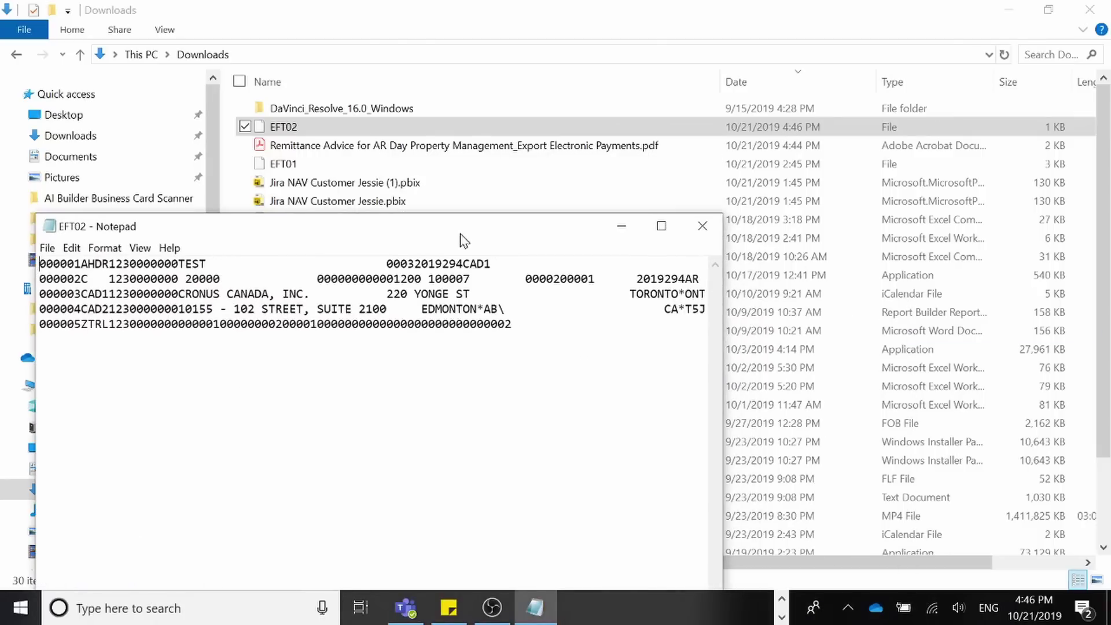
pyautogui.click(661, 225)
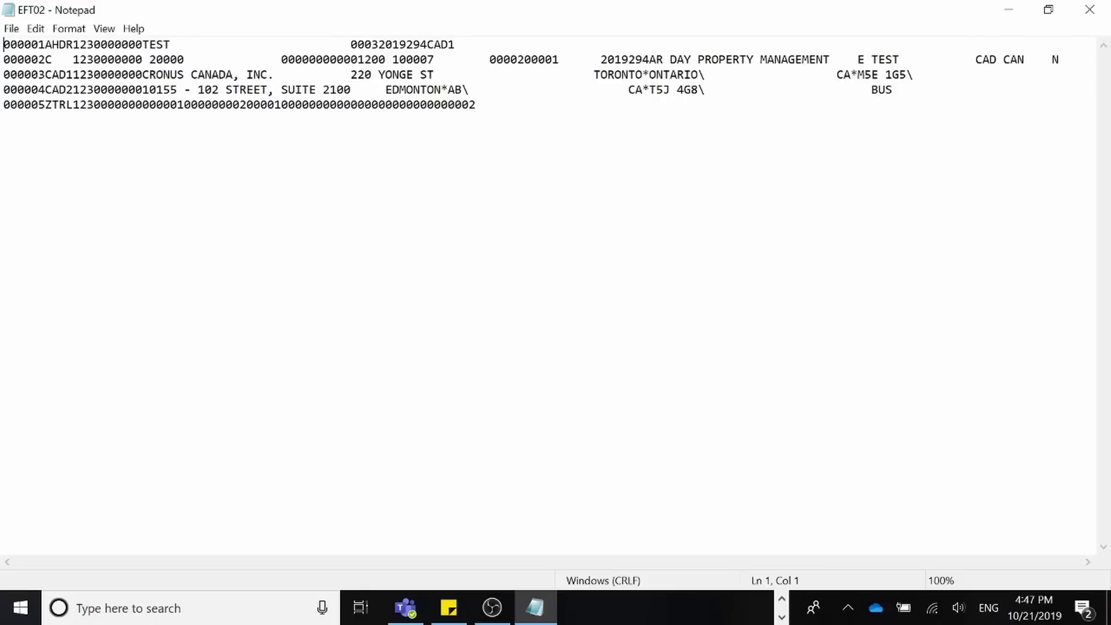
pyautogui.click(1019, 8)
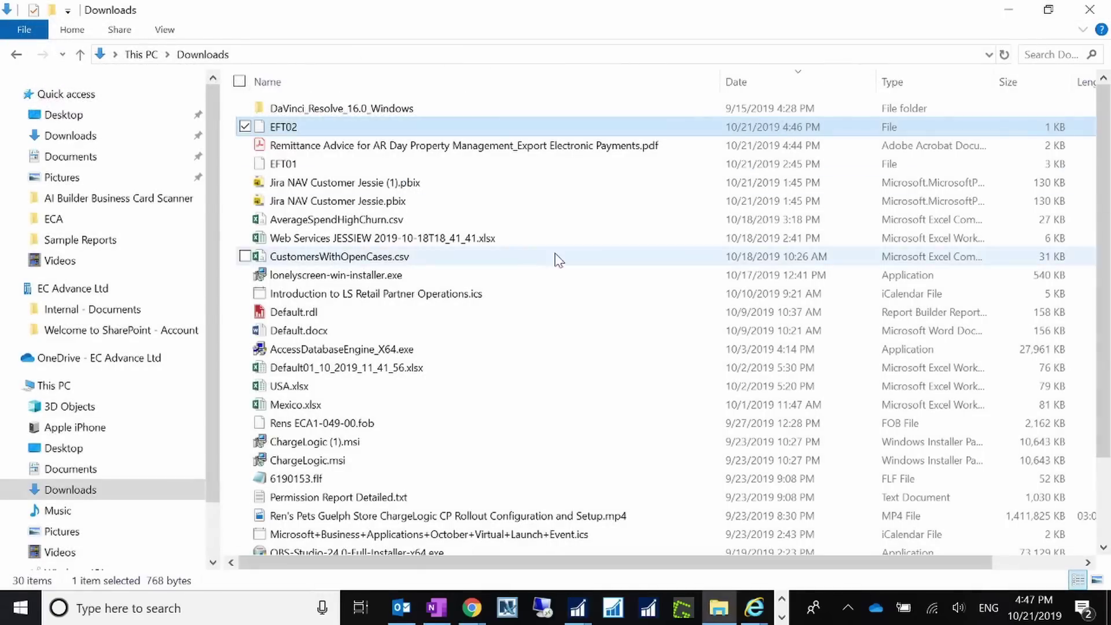
pyautogui.click(1019, 8)
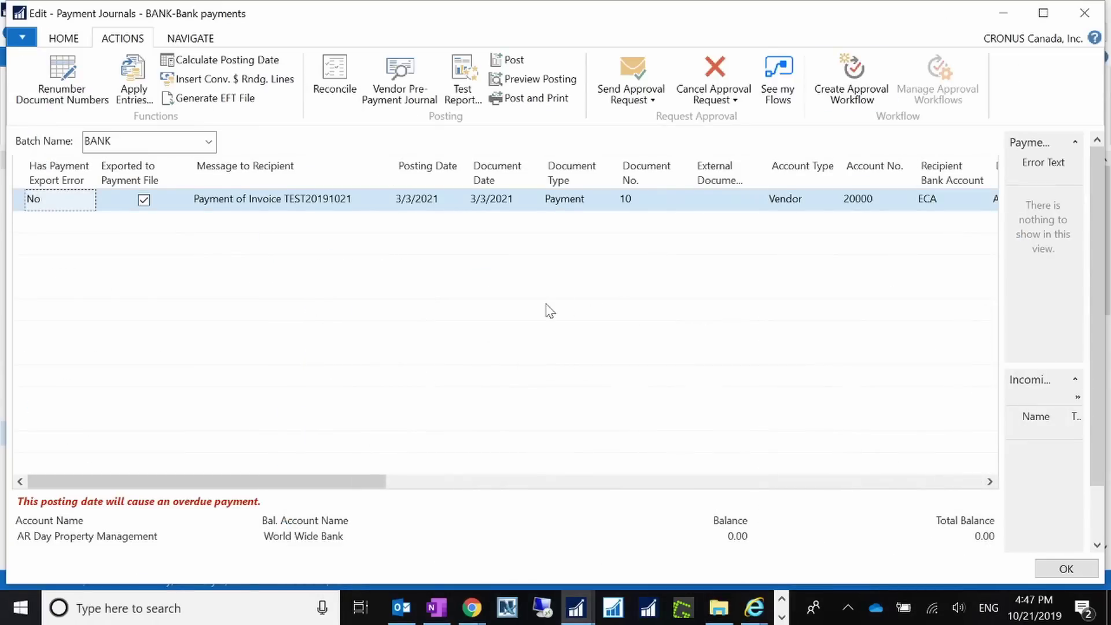
pyautogui.moveTo(296, 485); pyautogui.dragTo(110, 446)
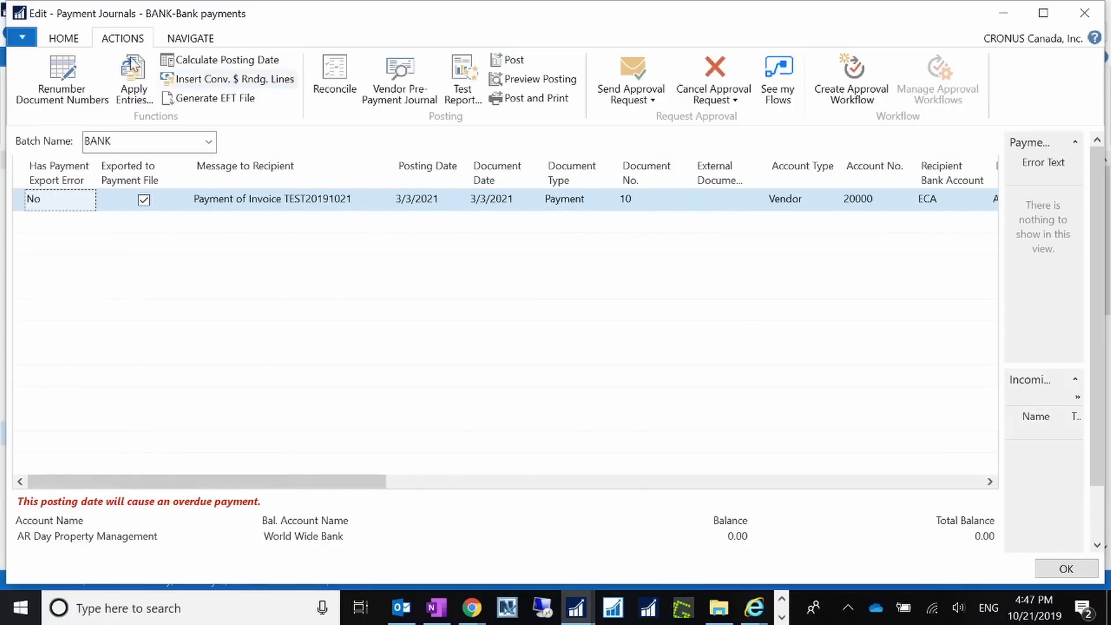
pyautogui.click(69, 38)
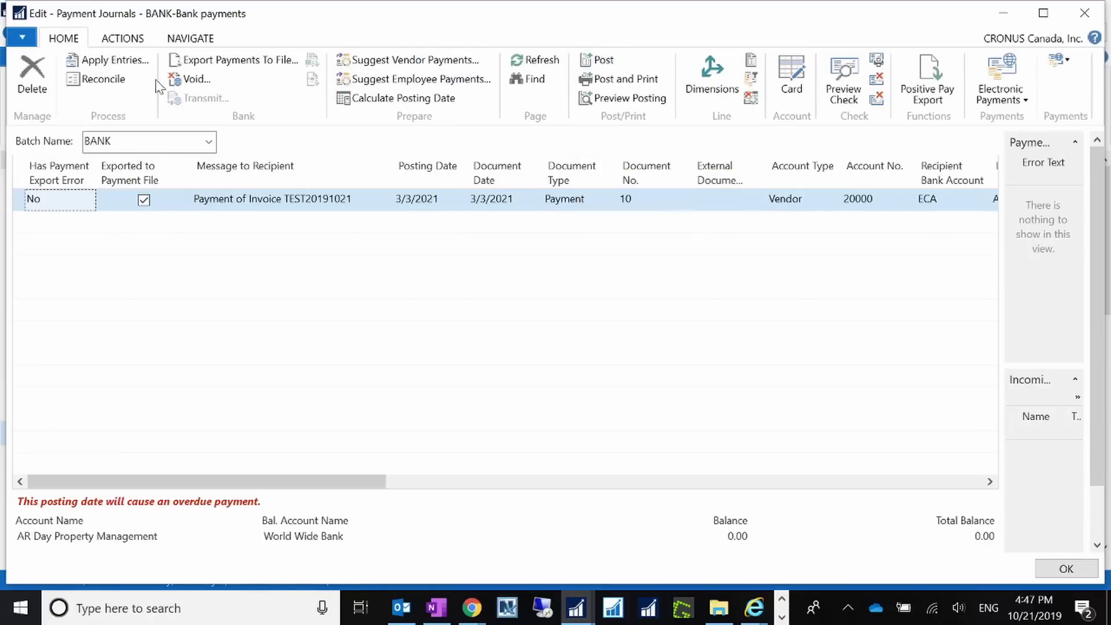
pyautogui.click(121, 39)
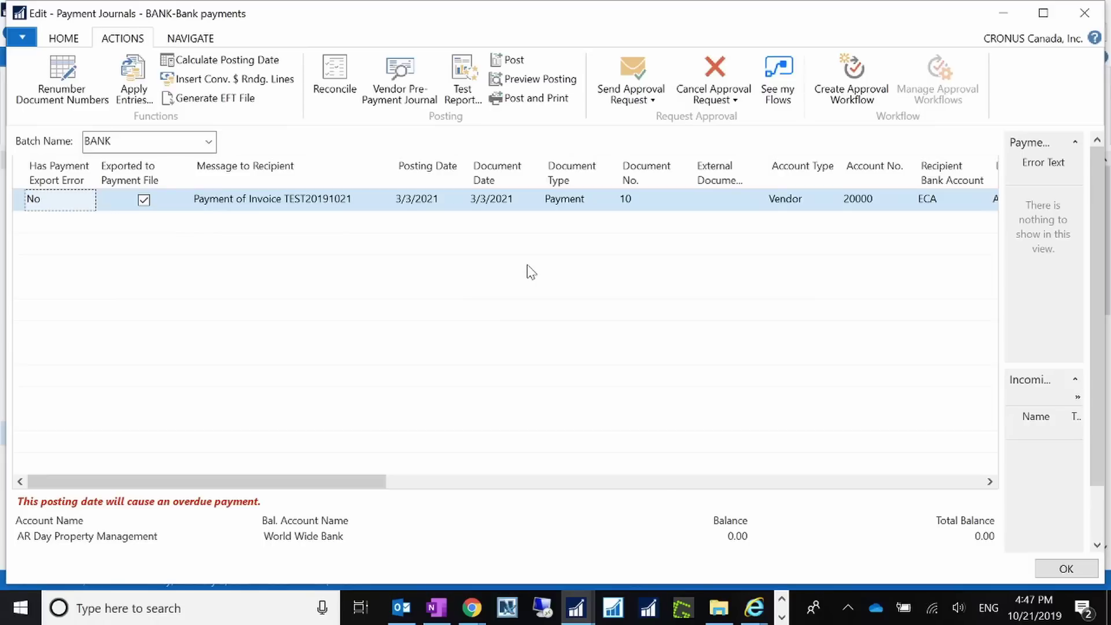
pyautogui.click(63, 39)
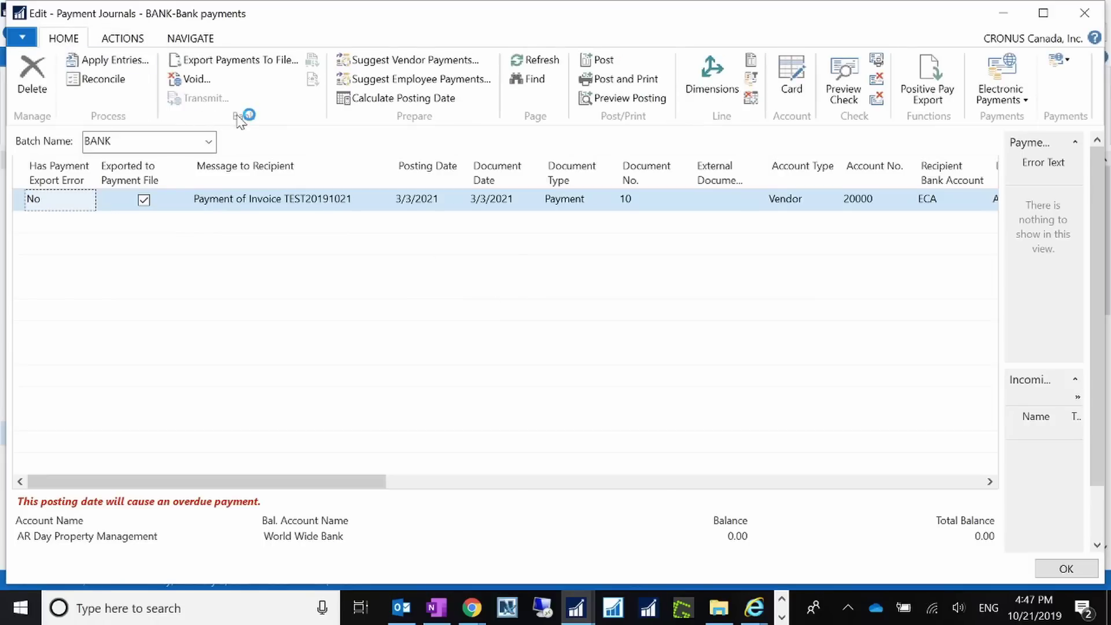
pyautogui.click(720, 608)
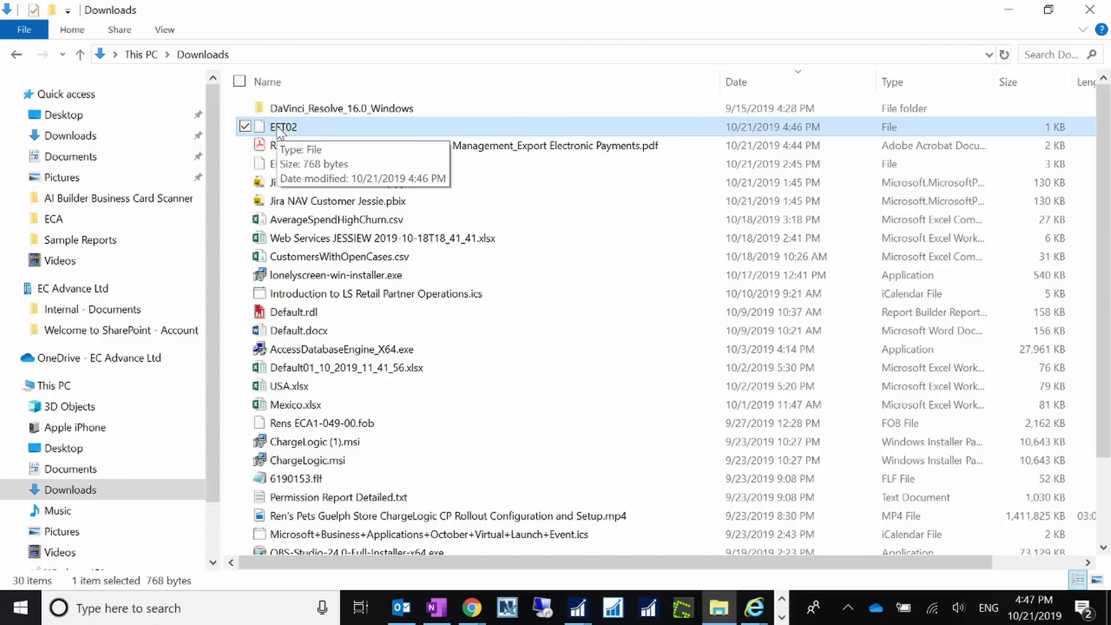
pyautogui.click(1010, 10)
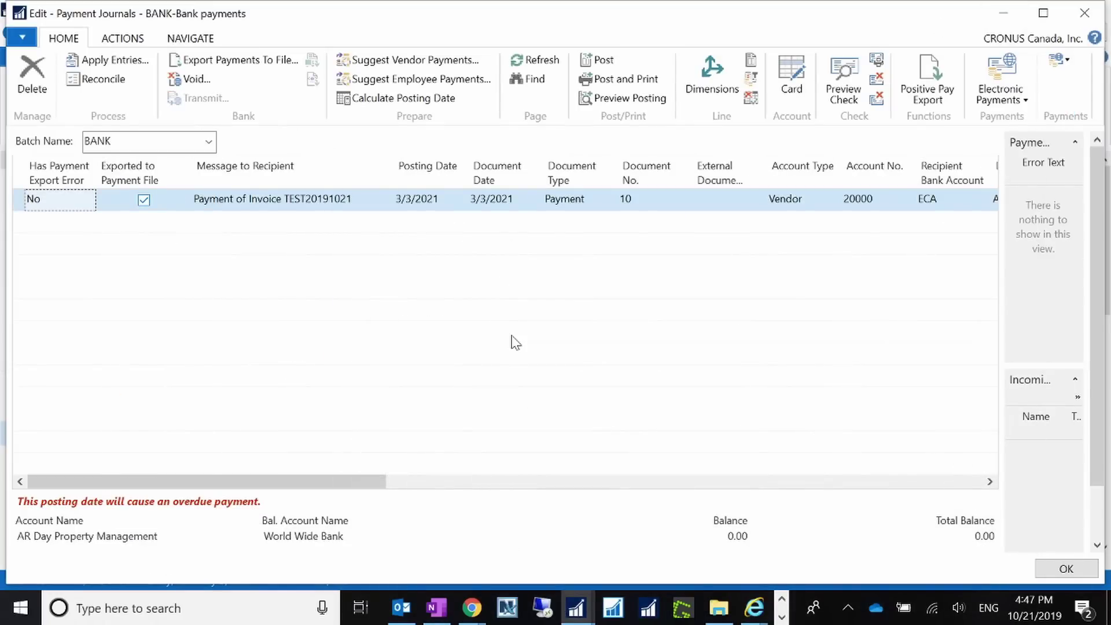
# Post the BANK journal's vendor payment line, confirming Yes and acknowledging the success message.
pyautogui.click(596, 60)
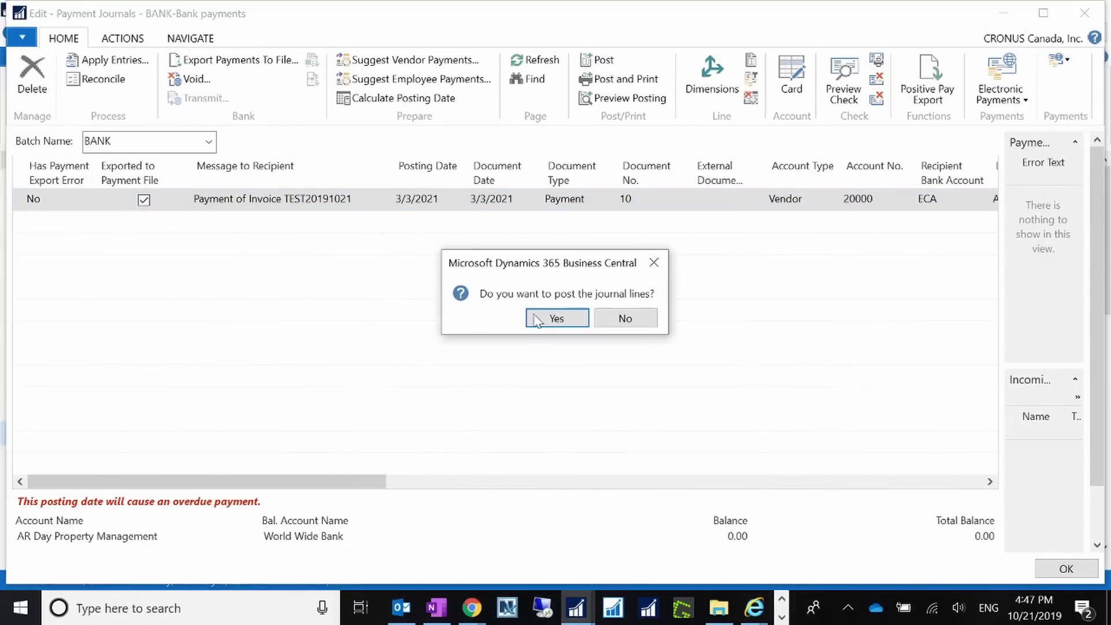
pyautogui.click(555, 320)
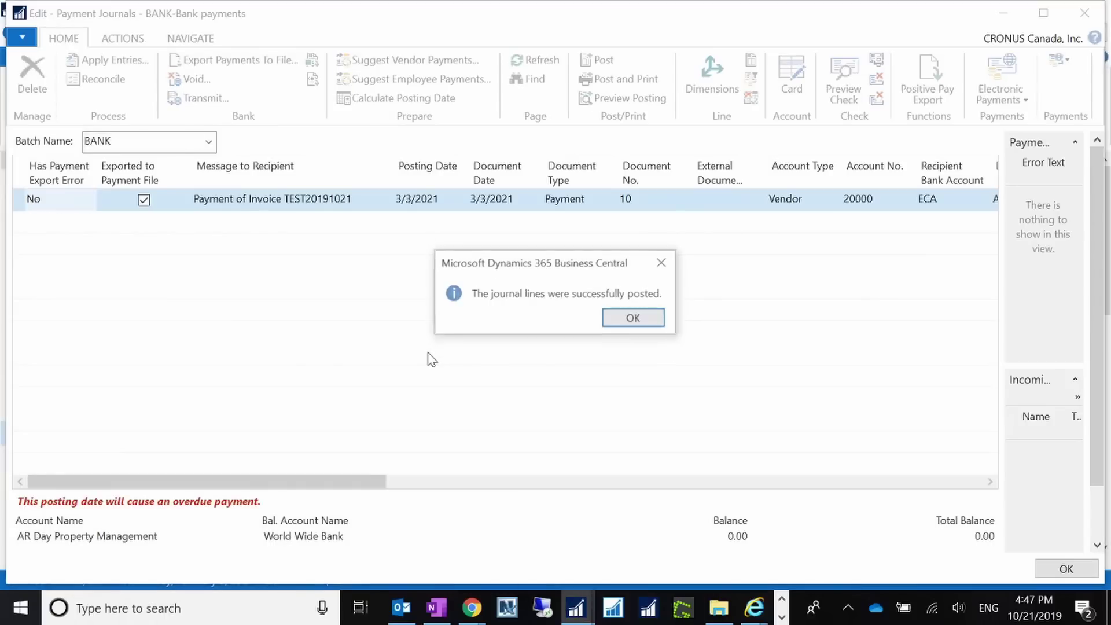
pyautogui.click(634, 318)
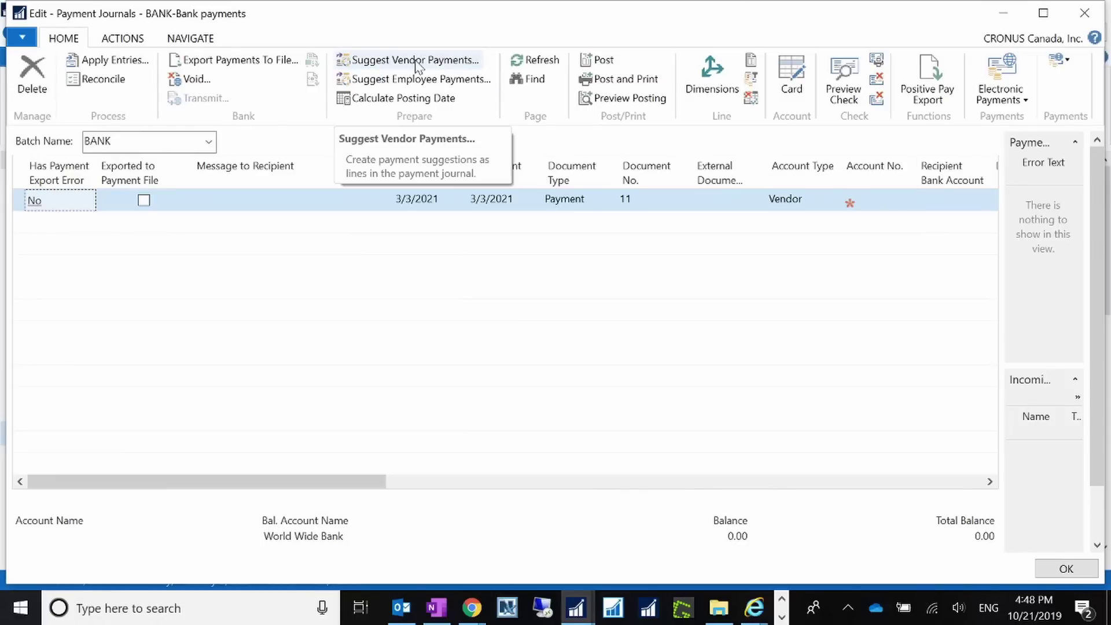
# Start a new purchase order for vendor 20000 with vendor invoice number TEst201902.
pyautogui.click(1003, 14)
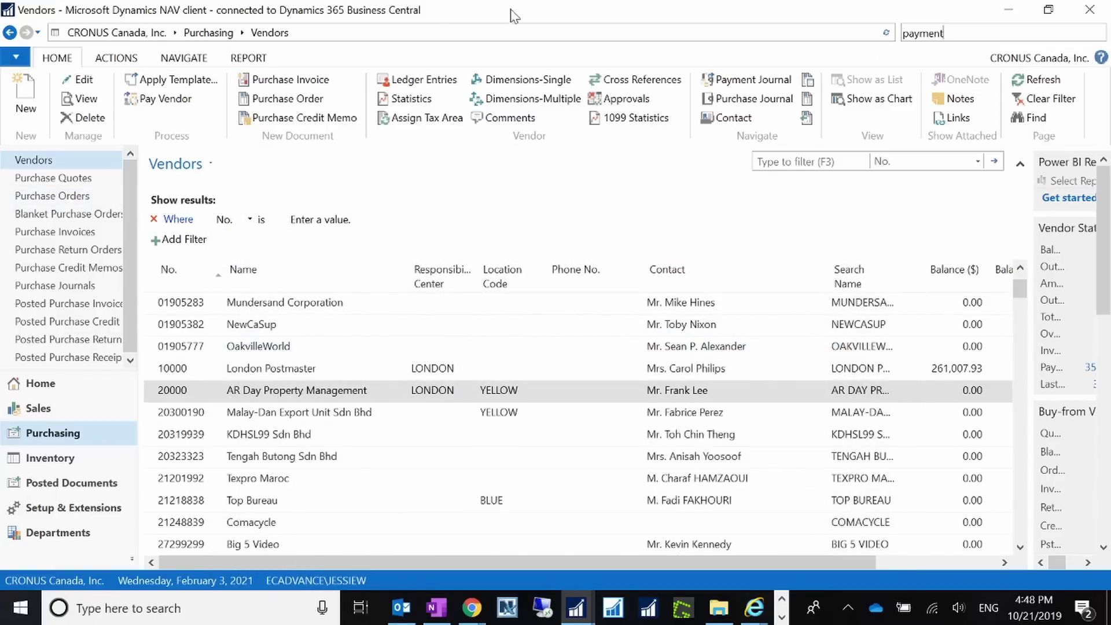
pyautogui.click(52, 196)
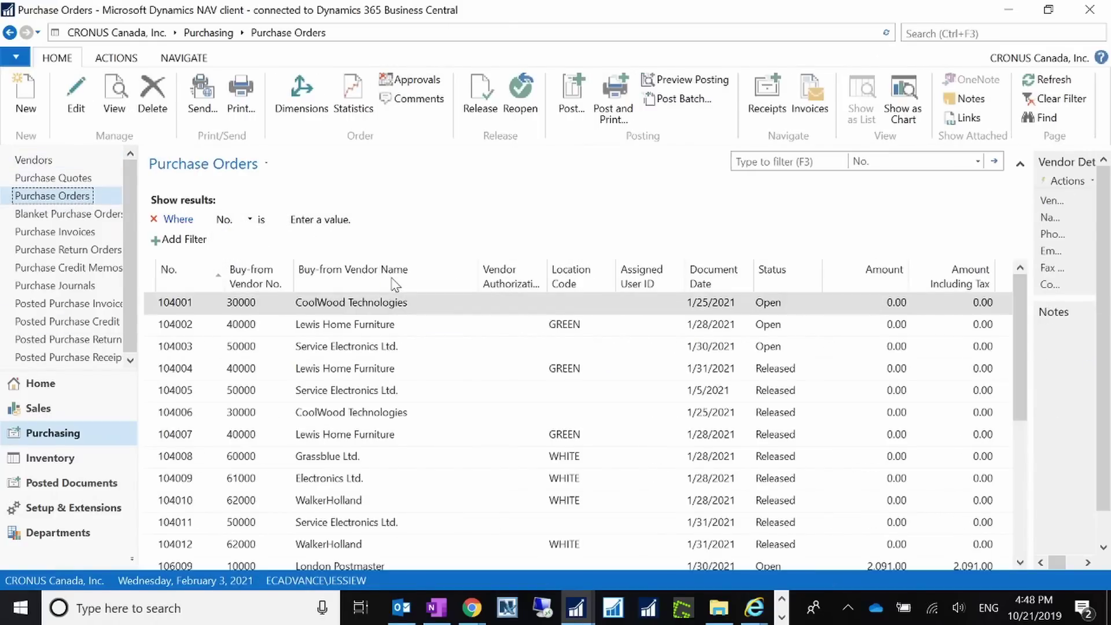
pyautogui.click(25, 107)
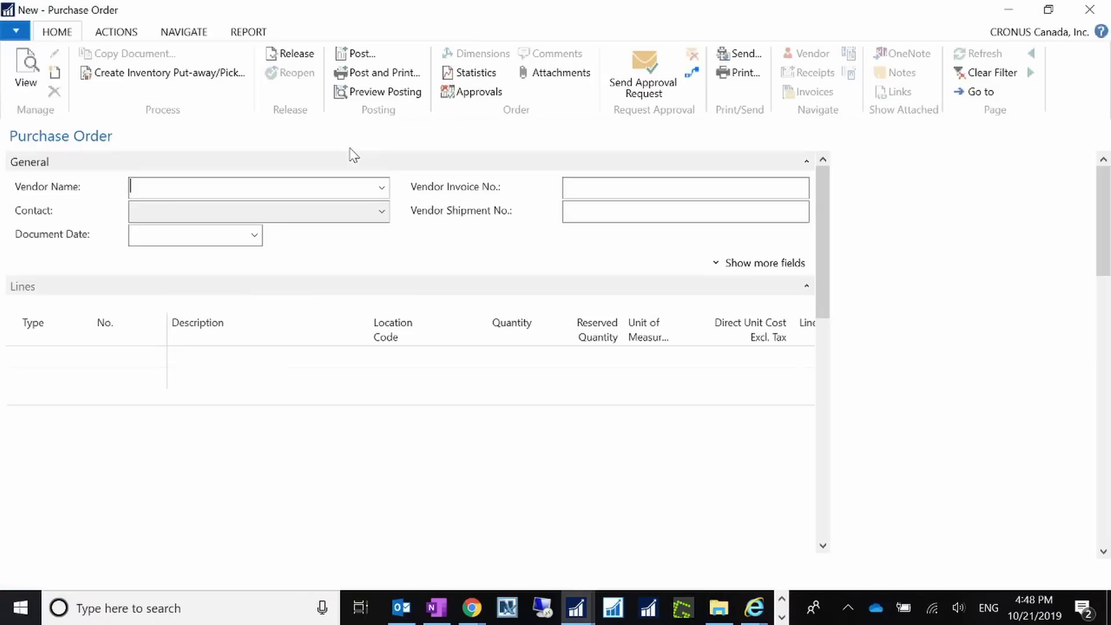
pyautogui.write('2')
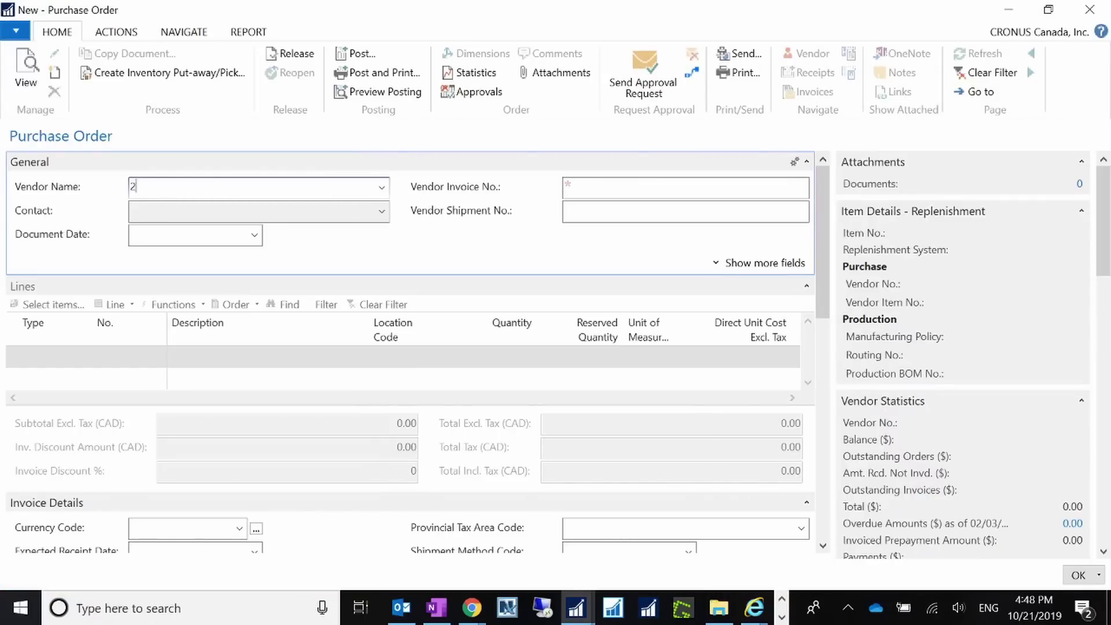
pyautogui.write('0000')
pyautogui.press('Tab')
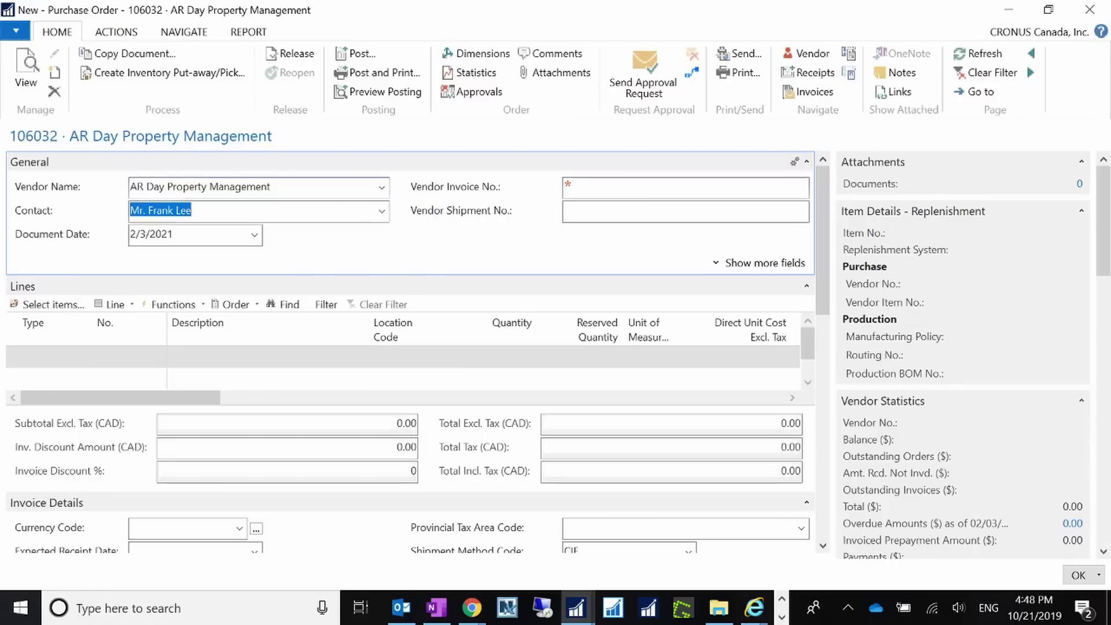
pyautogui.write('TEst')
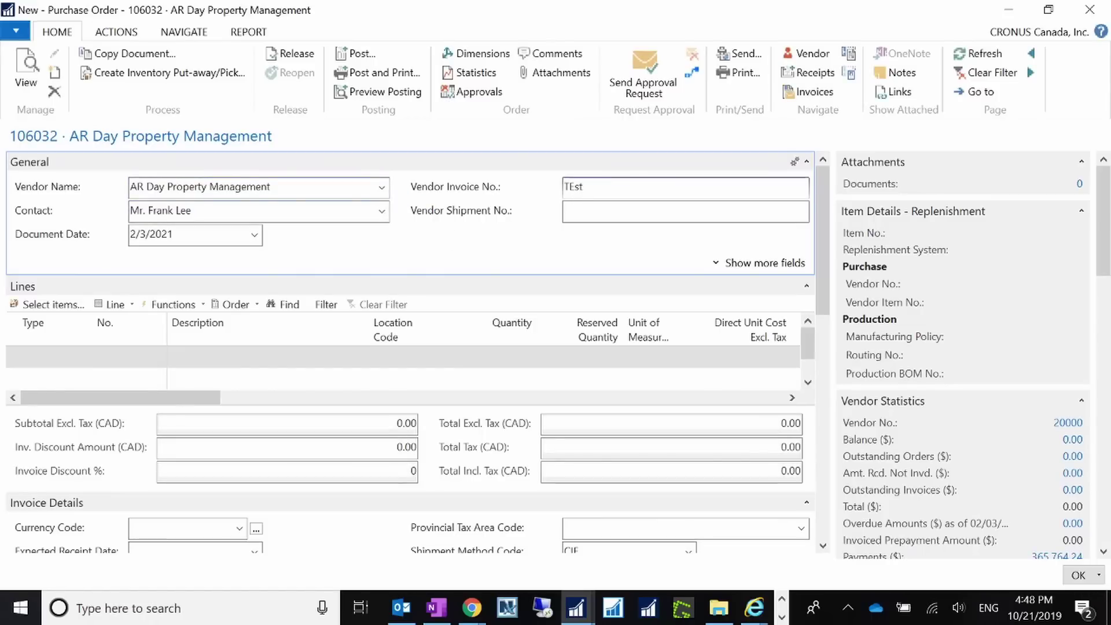
pyautogui.write('201902')
pyautogui.press('Tab')
# Add an Item line for 20 of item 1000 at location BLUE.
pyautogui.click(74, 365)
pyautogui.write('item')
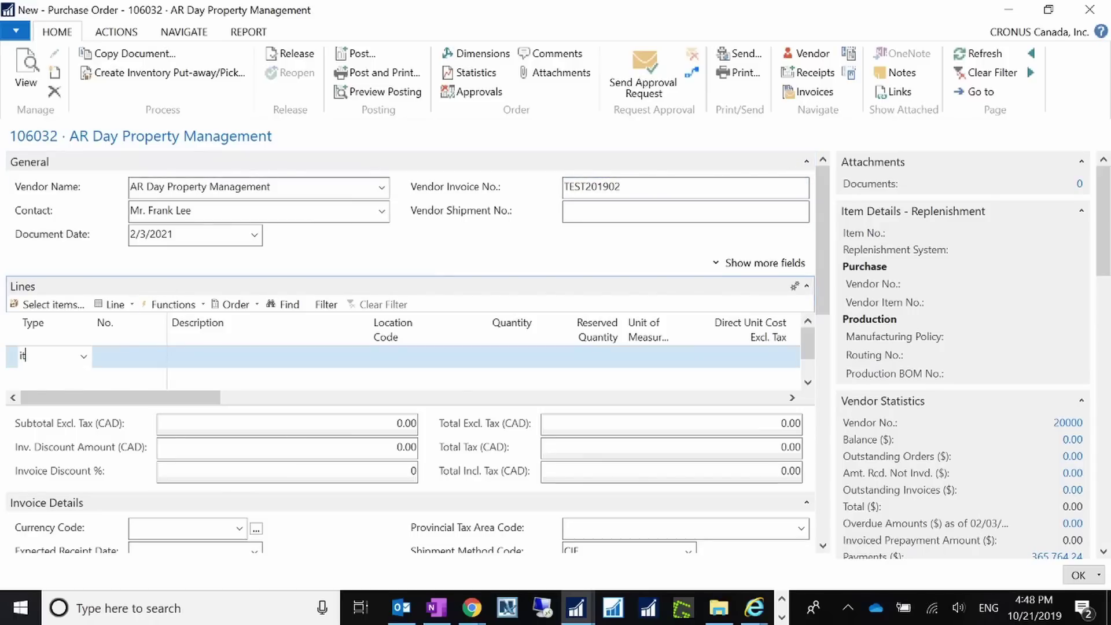
pyautogui.press('Tab')
pyautogui.write('100')
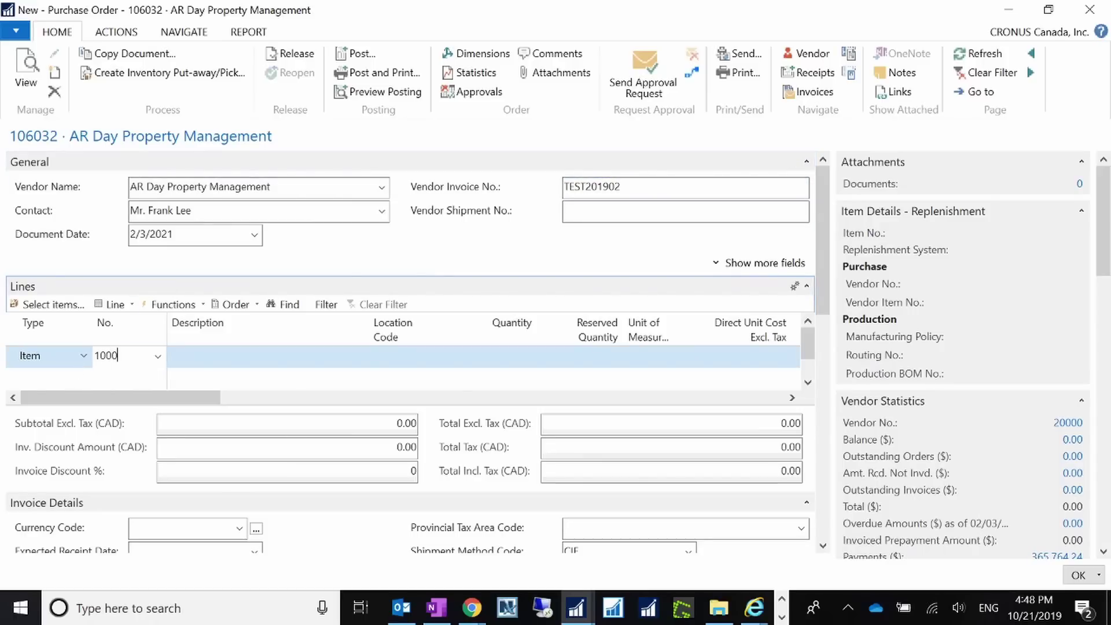
pyautogui.press('Tab')
pyautogui.press('Tab')
pyautogui.write('blue')
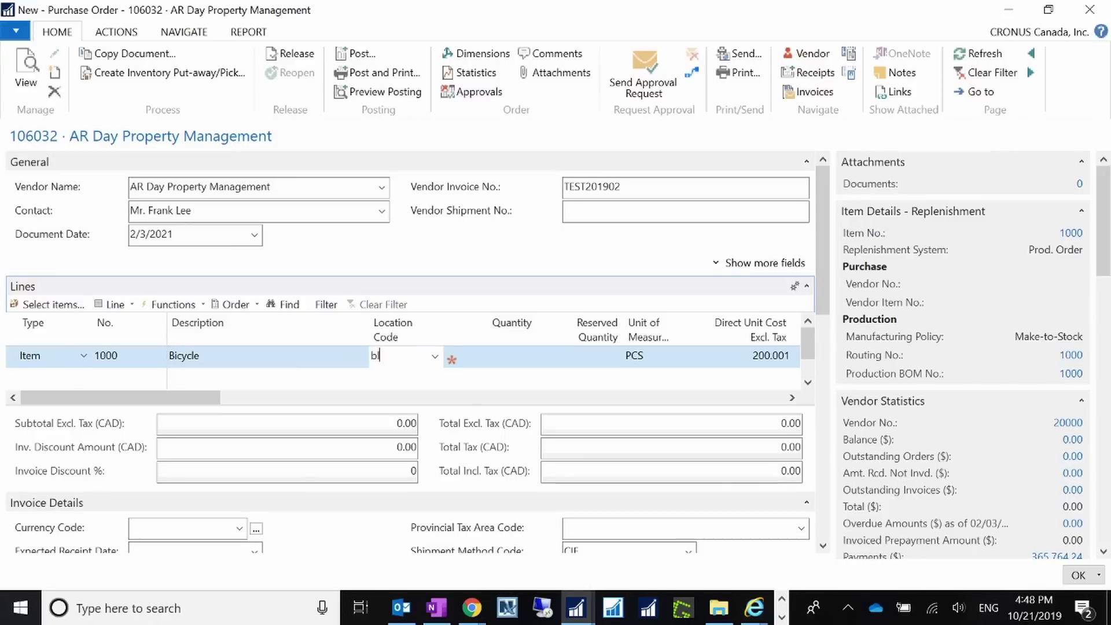
pyautogui.press('Tab')
pyautogui.write('20')
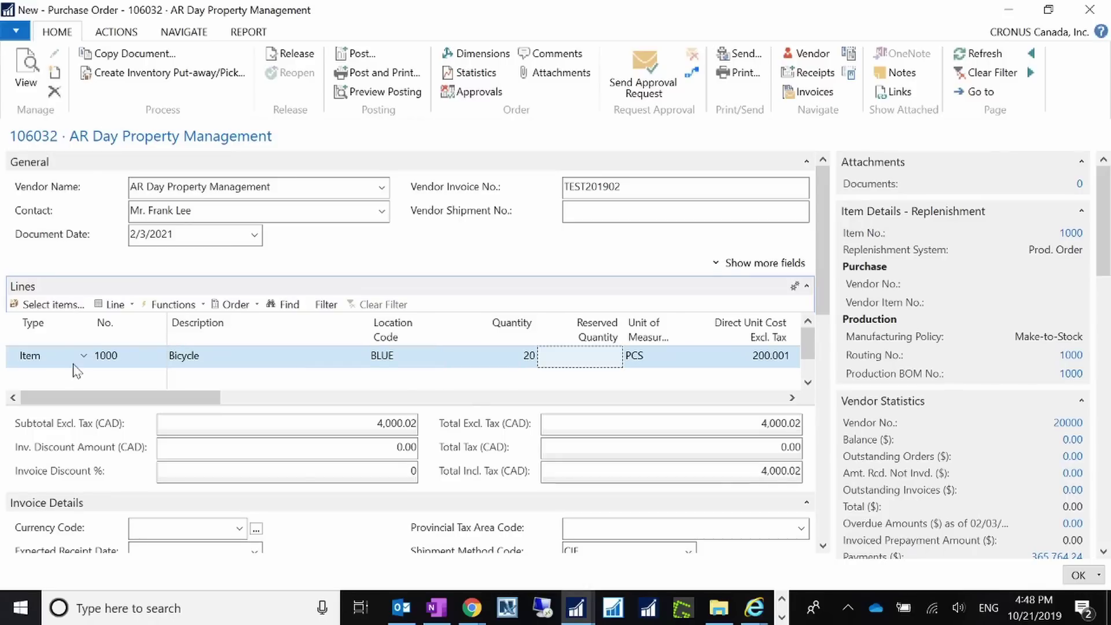
# Post the order as Receive and Invoice, declining to open the posted invoice.
pyautogui.click(356, 54)
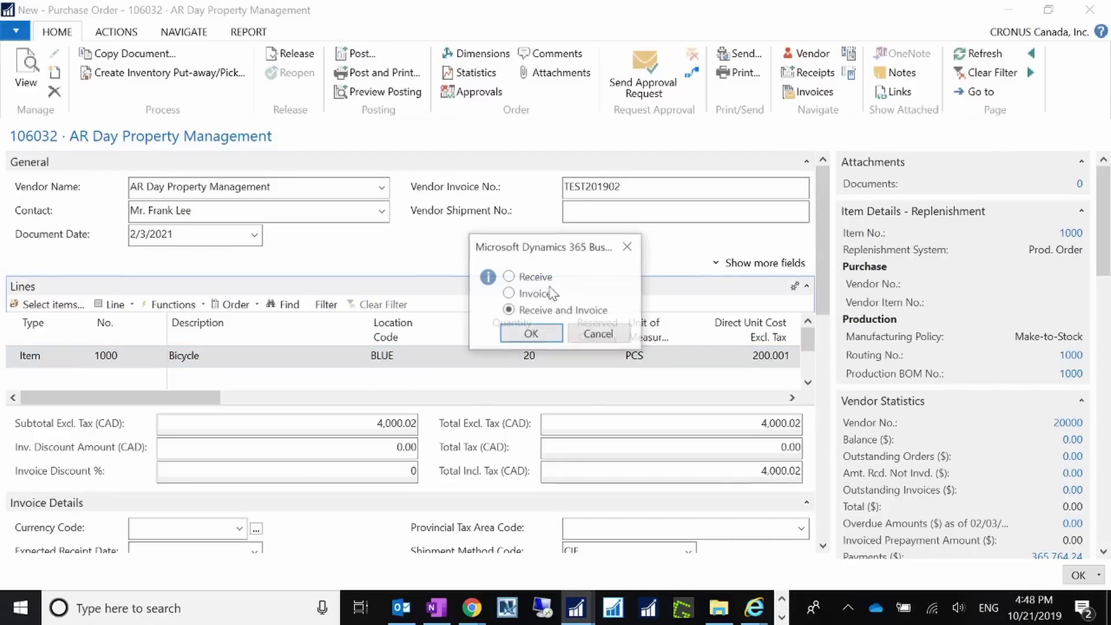
pyautogui.click(532, 332)
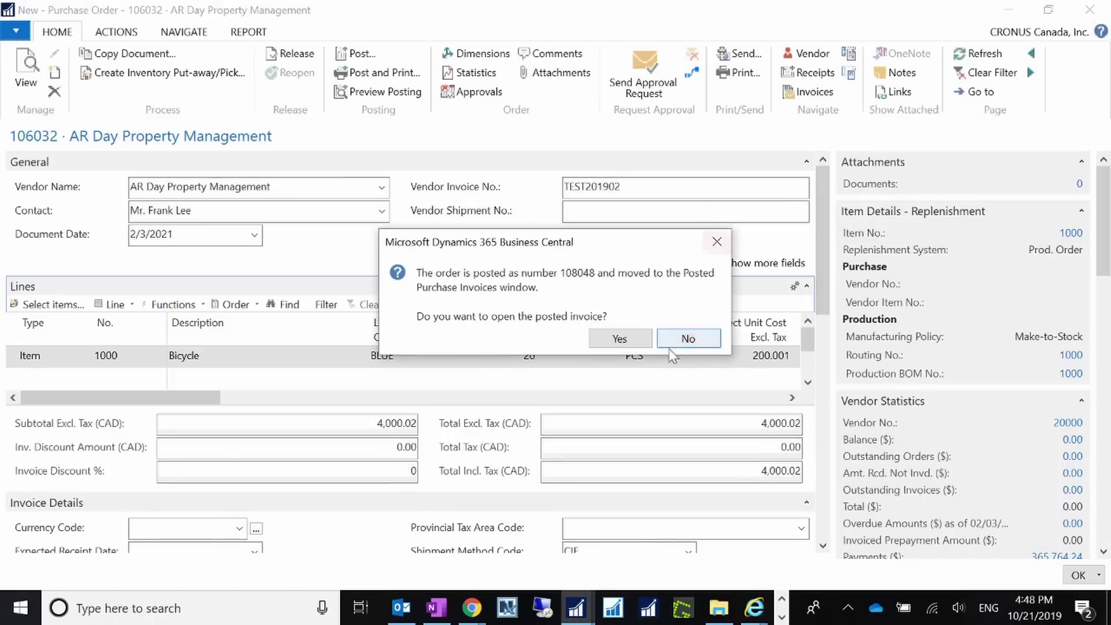
pyautogui.click(679, 338)
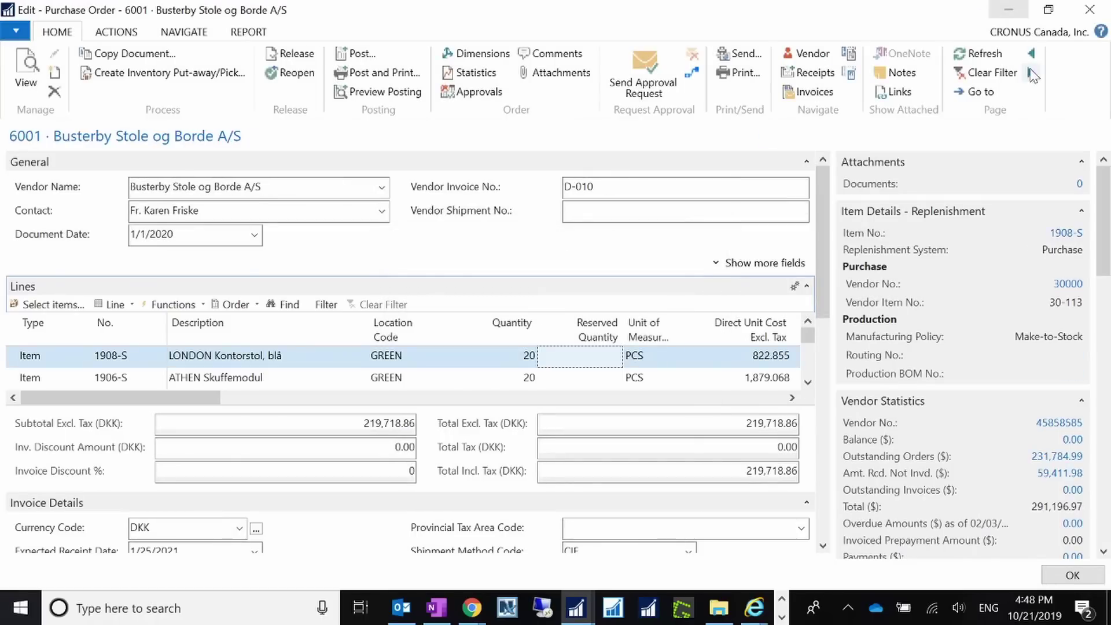
# Return to Payment Journals and run Suggest Vendor Payments, which fails for a missing document number.
pyautogui.click(1090, 10)
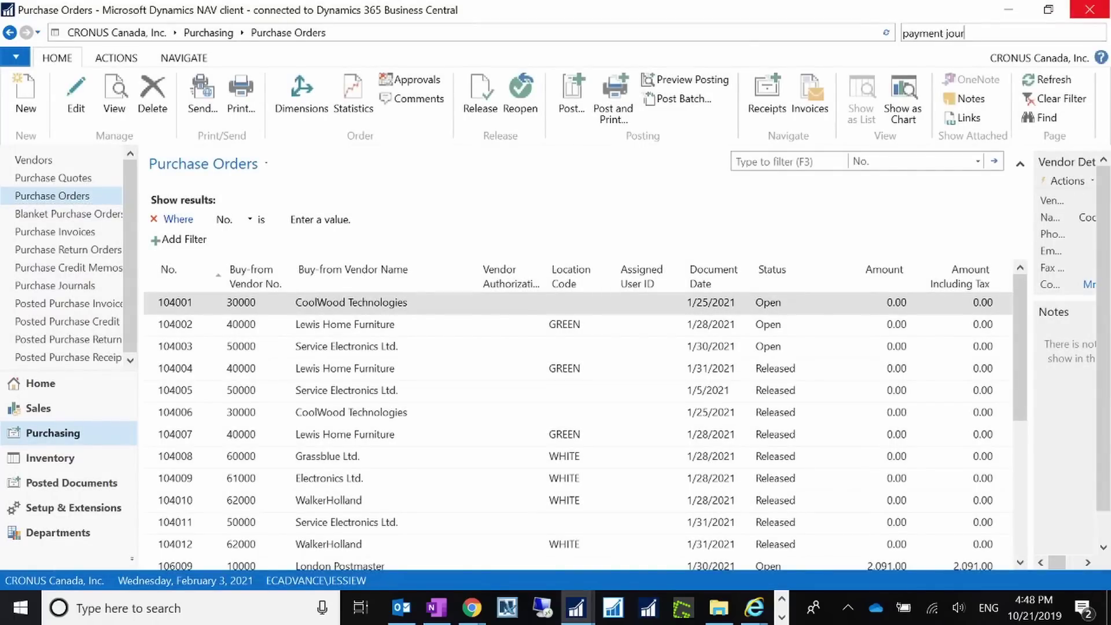
pyautogui.click(843, 61)
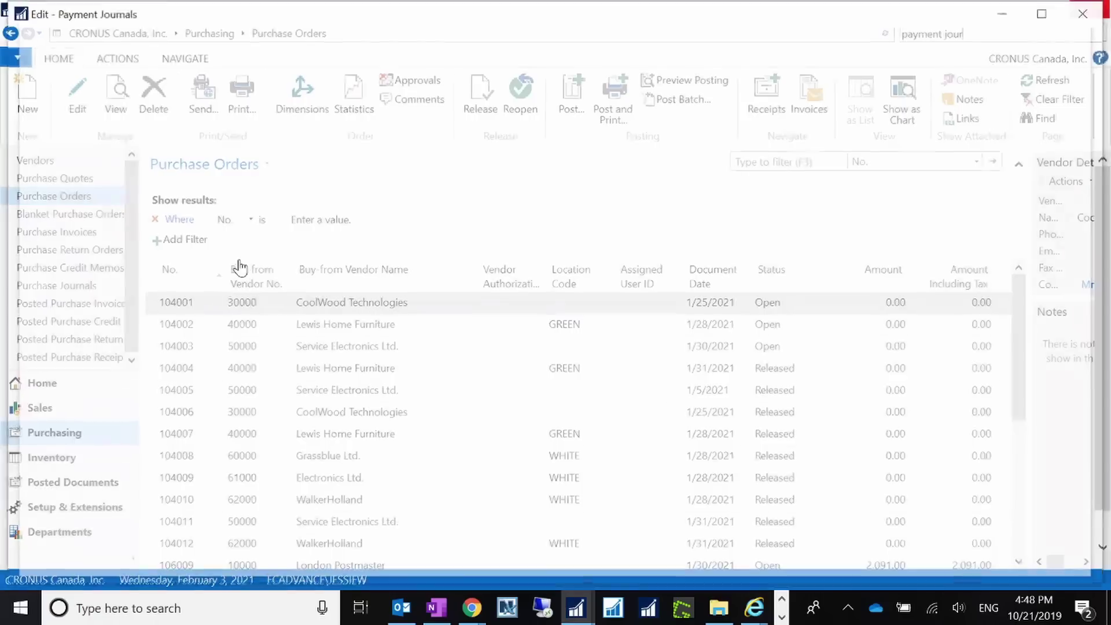
pyautogui.click(388, 60)
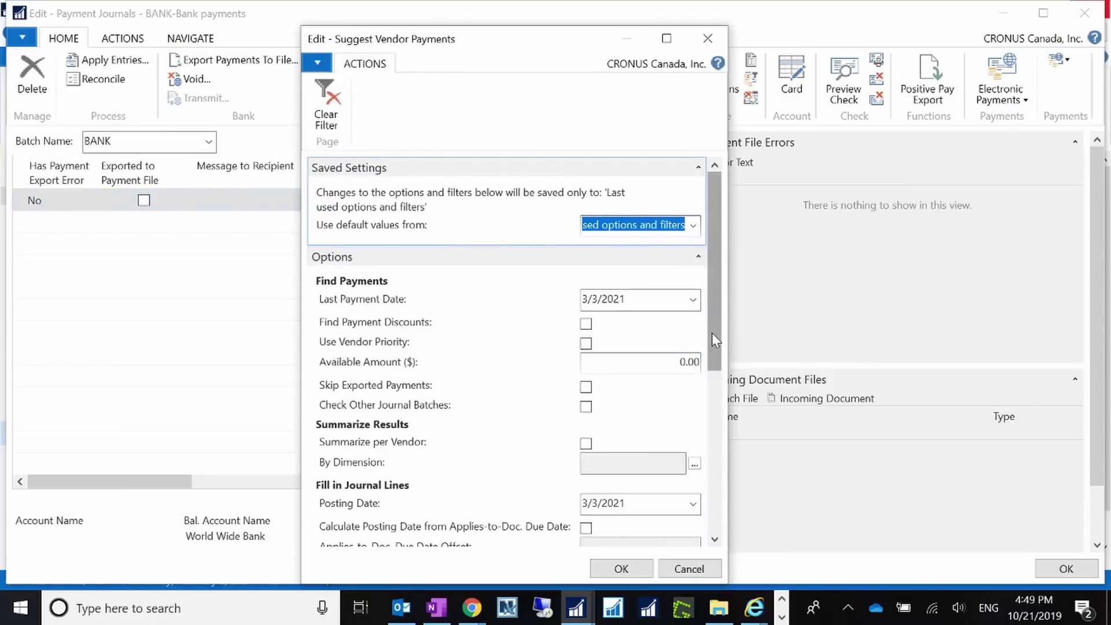
pyautogui.moveTo(712, 332); pyautogui.dragTo(707, 502)
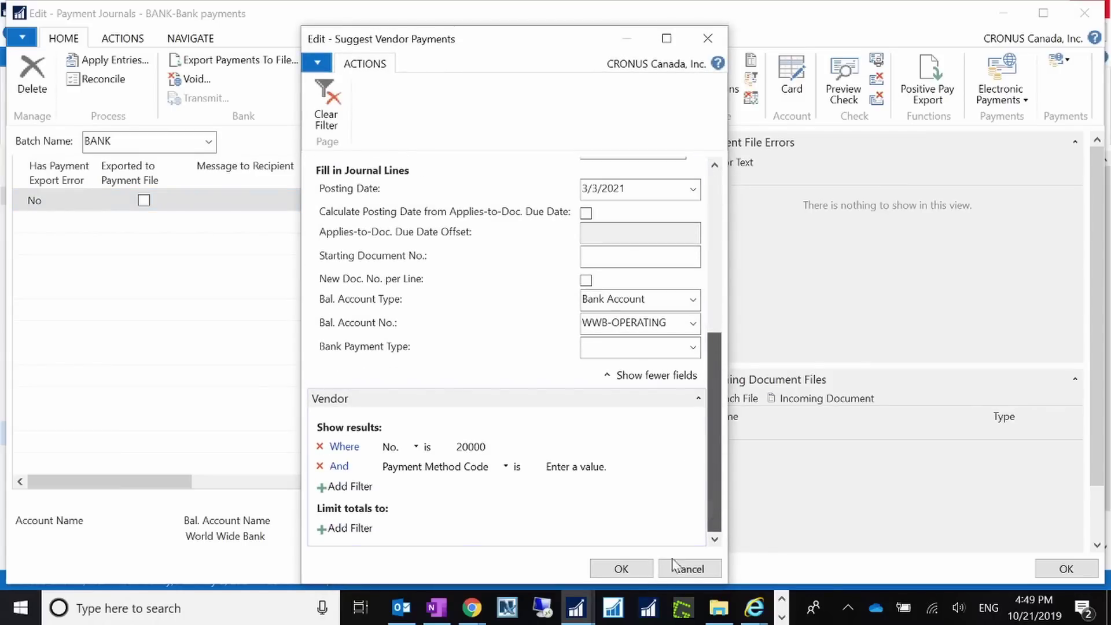
pyautogui.click(637, 569)
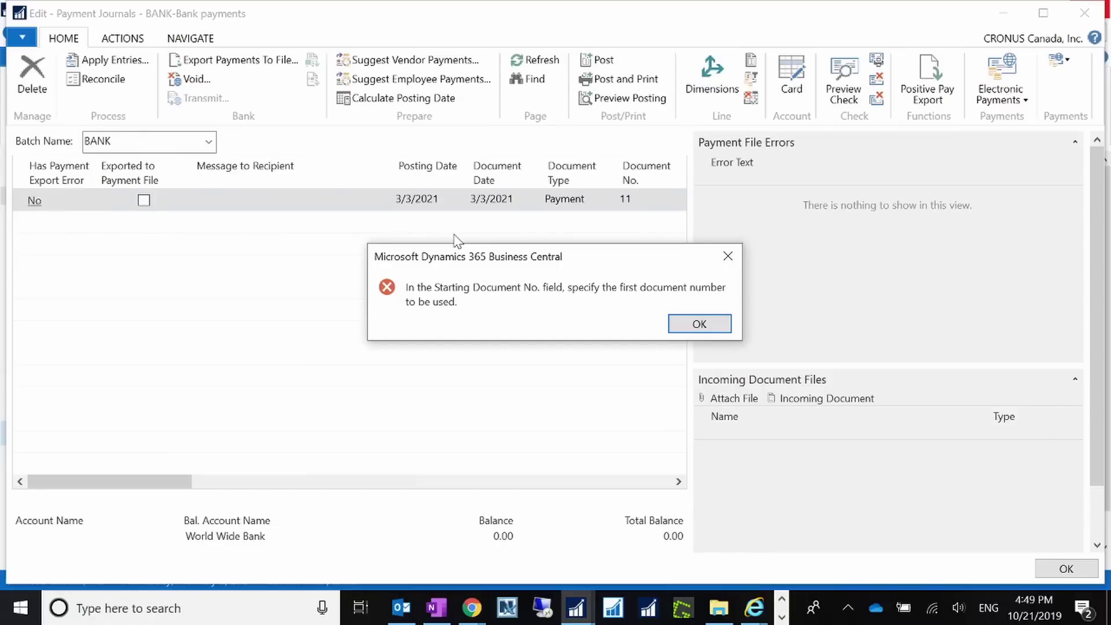
pyautogui.press('Return')
# Rerun Suggest Vendor Payments with starting document number EFT001, then delete old line 11.
pyautogui.click(422, 60)
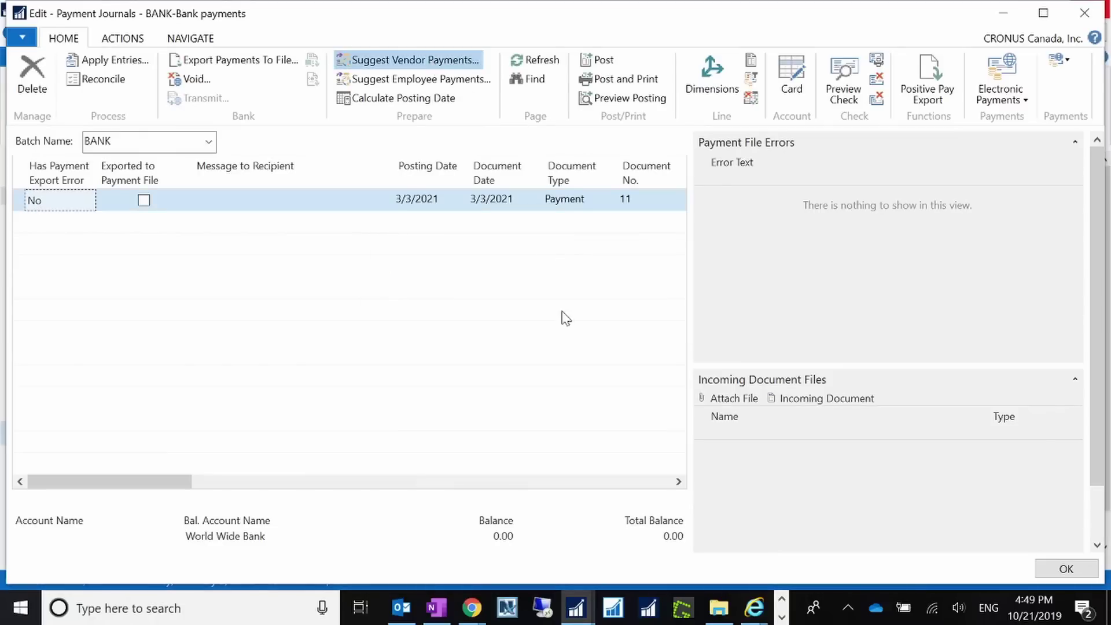
pyautogui.scroll(-5, 621, 448)
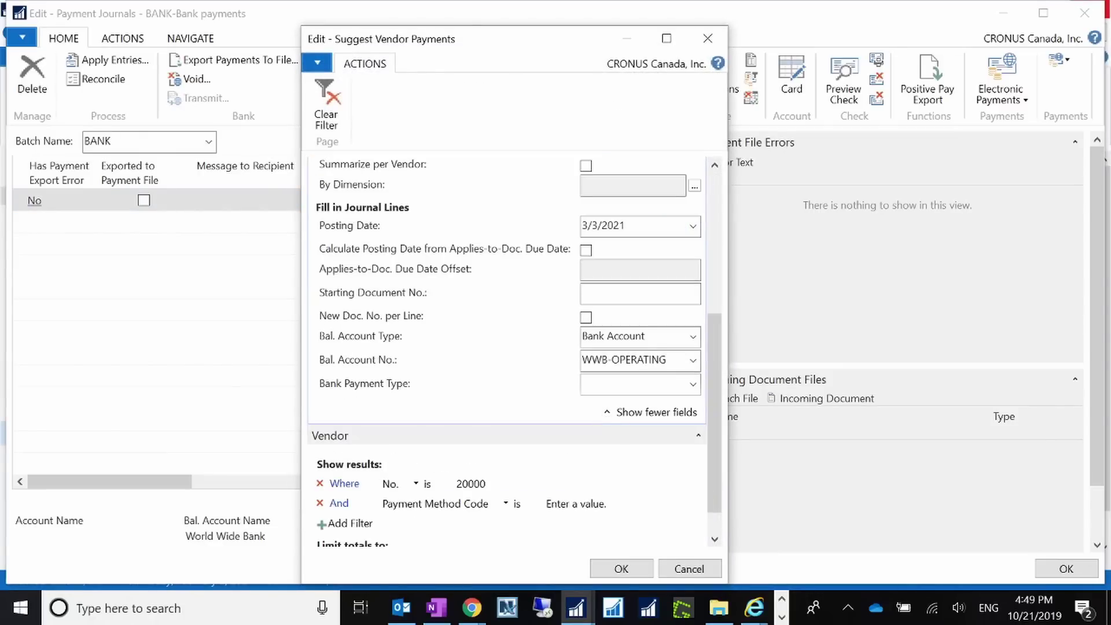
pyautogui.click(639, 294)
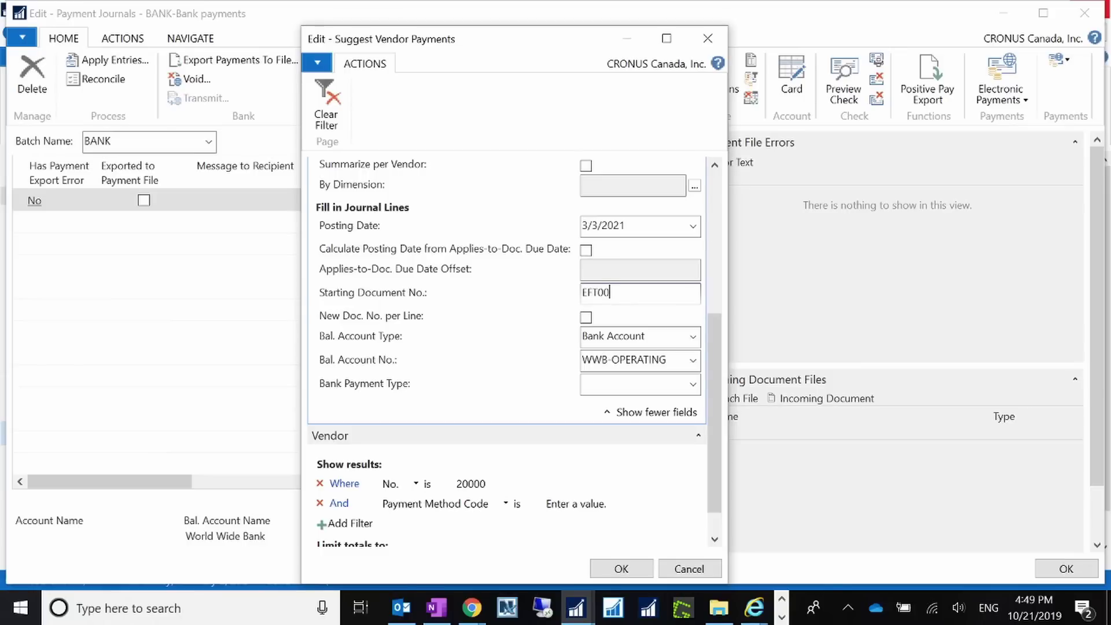
pyautogui.click(621, 569)
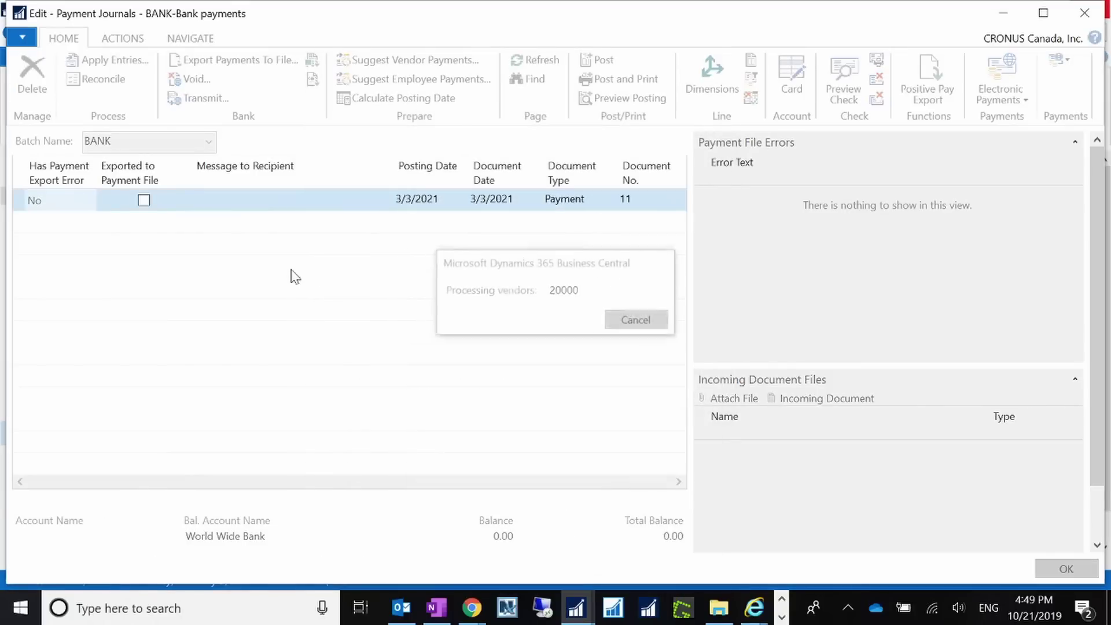
pyautogui.click(683, 324)
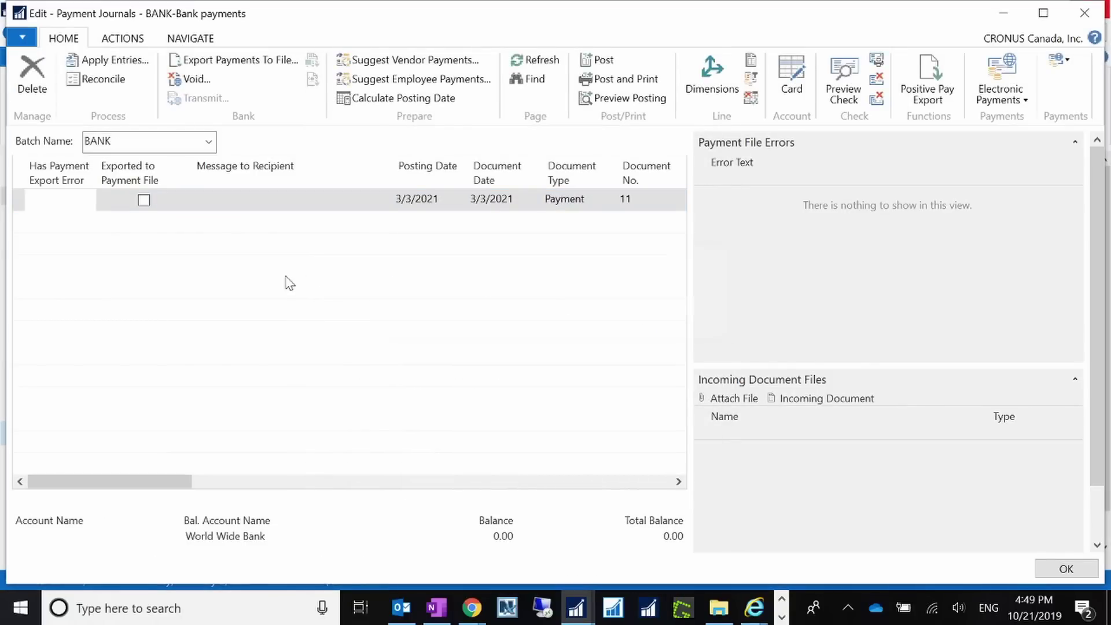
pyautogui.click(27, 96)
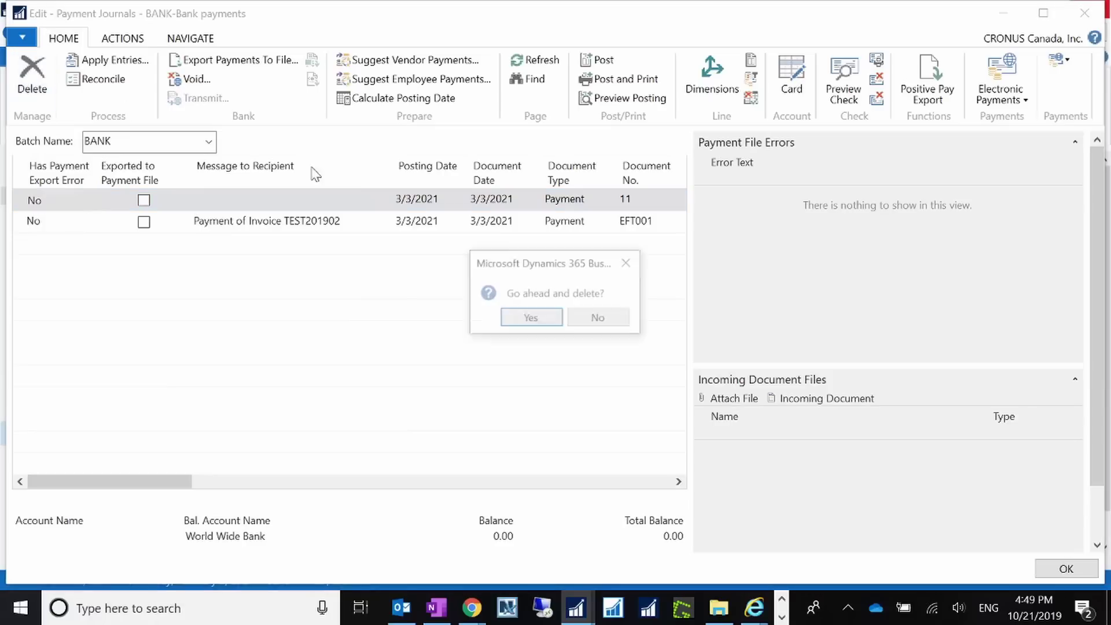
pyautogui.click(526, 320)
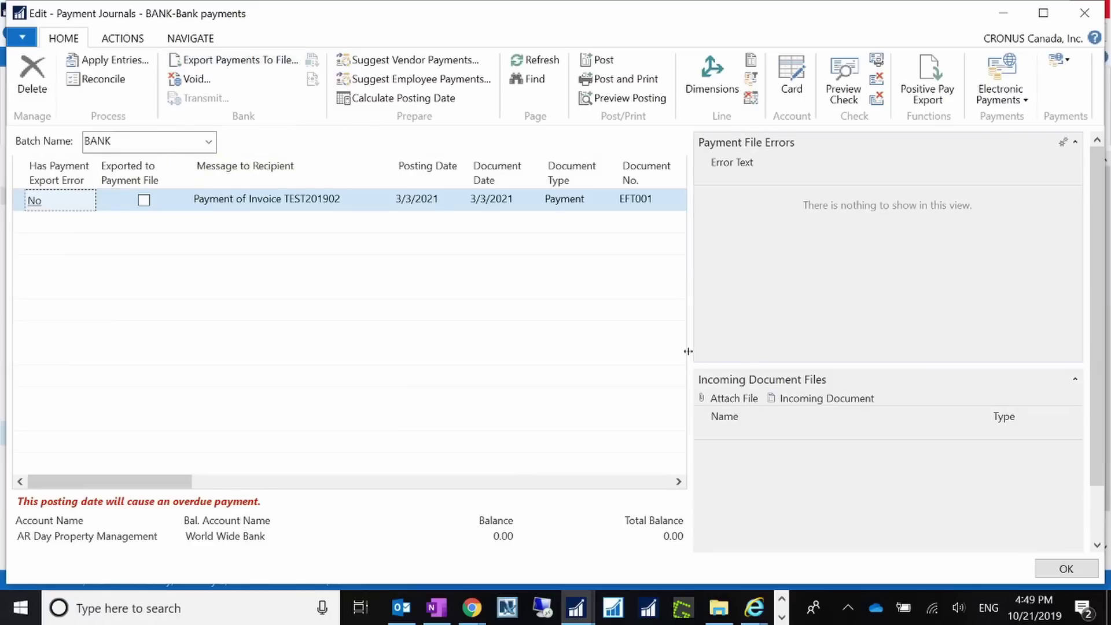
# Widen the journal grid and choose Electronic Payment as the EFT001 line's Bank Payment Type.
pyautogui.moveTo(714, 350); pyautogui.dragTo(883, 198)
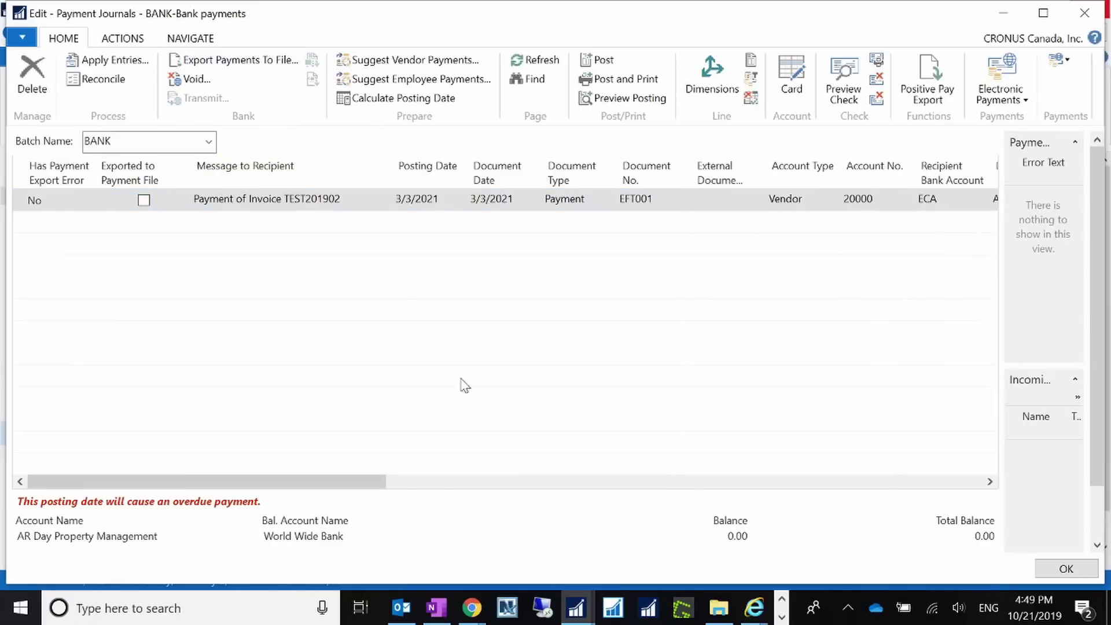
pyautogui.moveTo(342, 483); pyautogui.dragTo(804, 460)
pyautogui.click(811, 197)
pyautogui.click(862, 200)
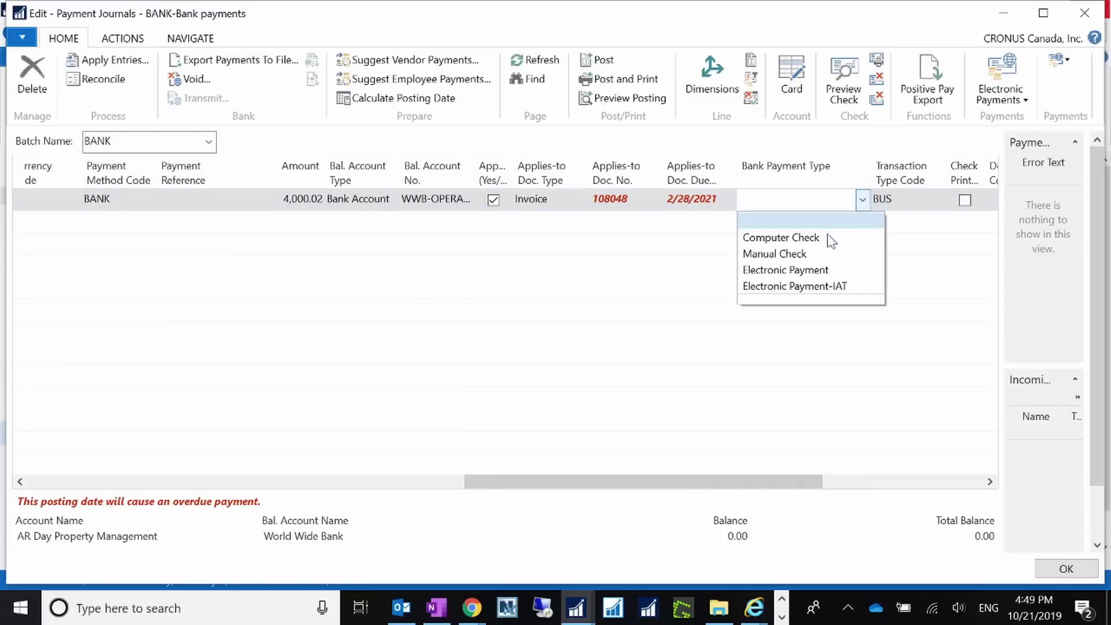
pyautogui.click(788, 269)
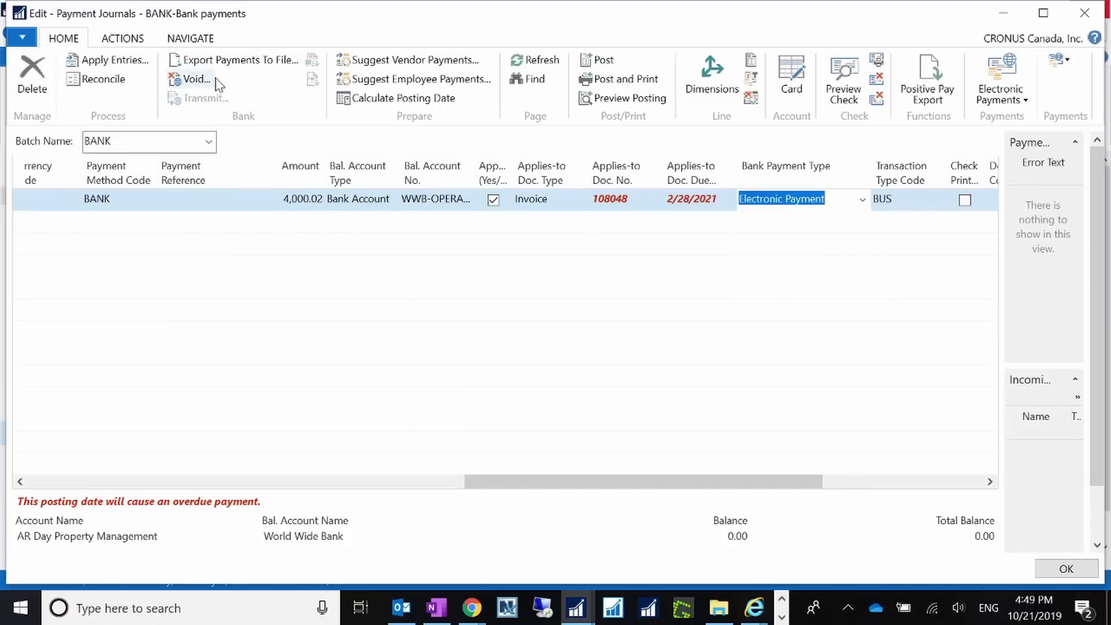
# Run Export Payments To File with Output Method Email, dismiss the no-data error, and minimize the journal.
pyautogui.click(232, 61)
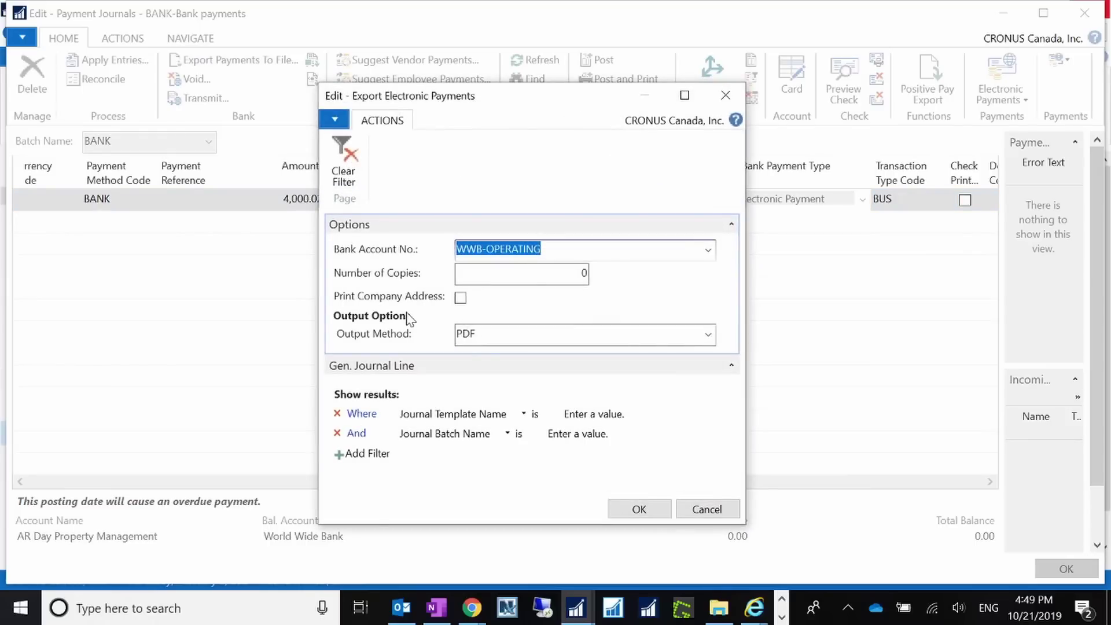
pyautogui.click(708, 335)
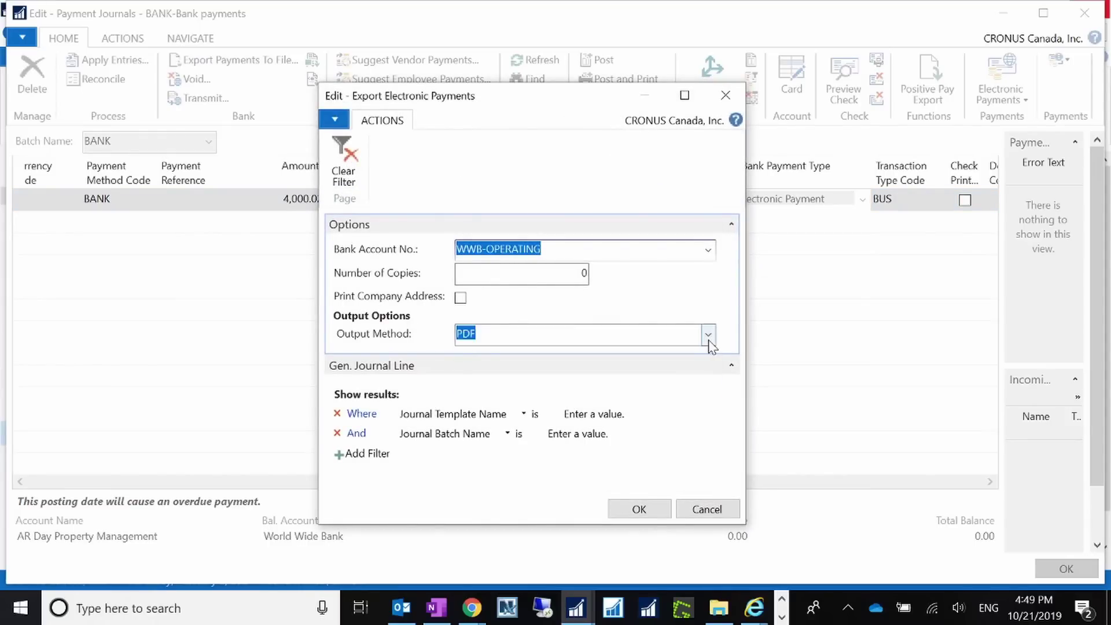
pyautogui.click(475, 405)
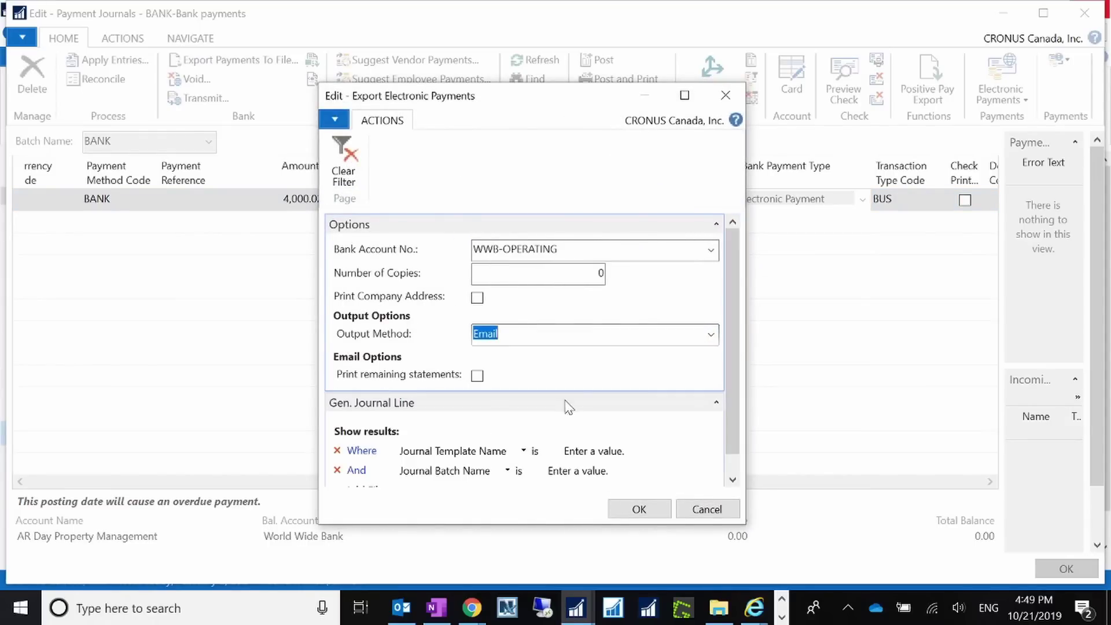
pyautogui.scroll(-1, 598, 458)
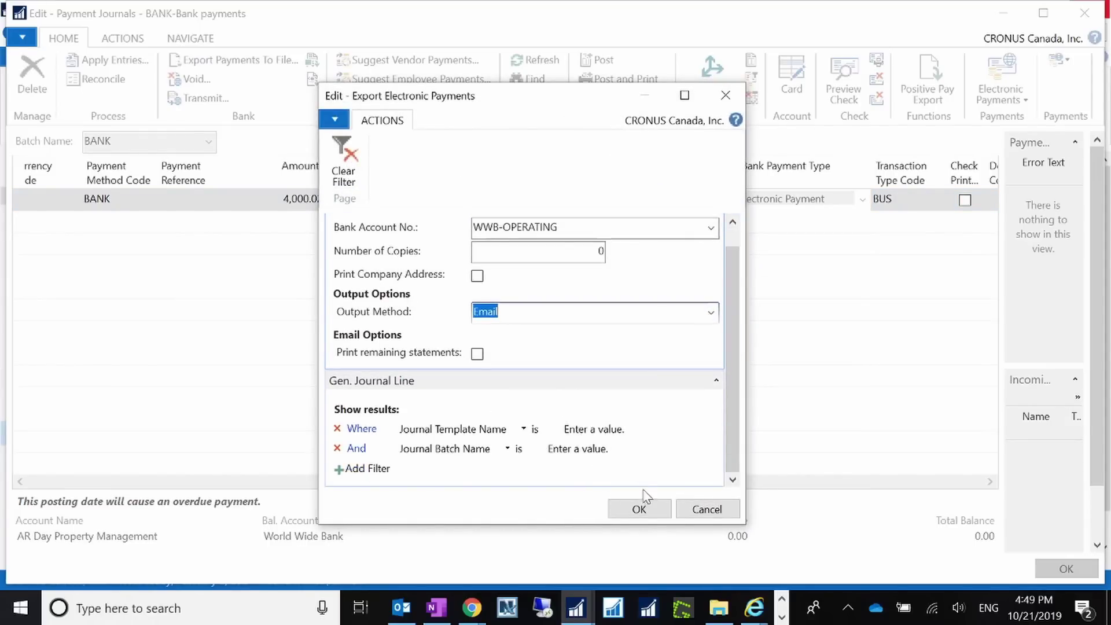
pyautogui.click(639, 508)
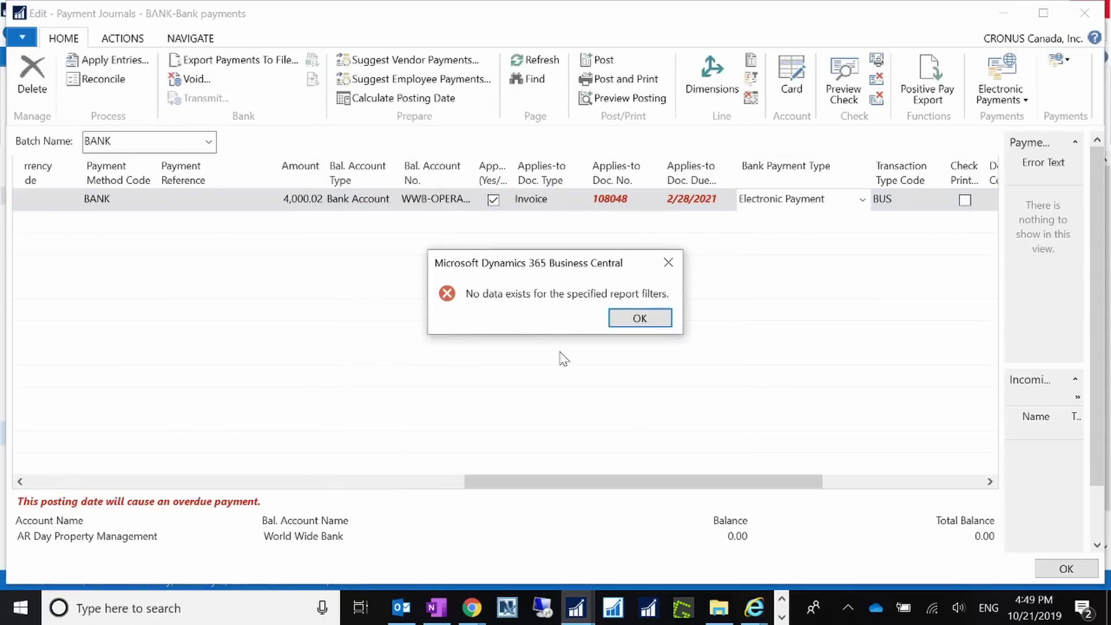
pyautogui.click(638, 318)
pyautogui.click(1004, 12)
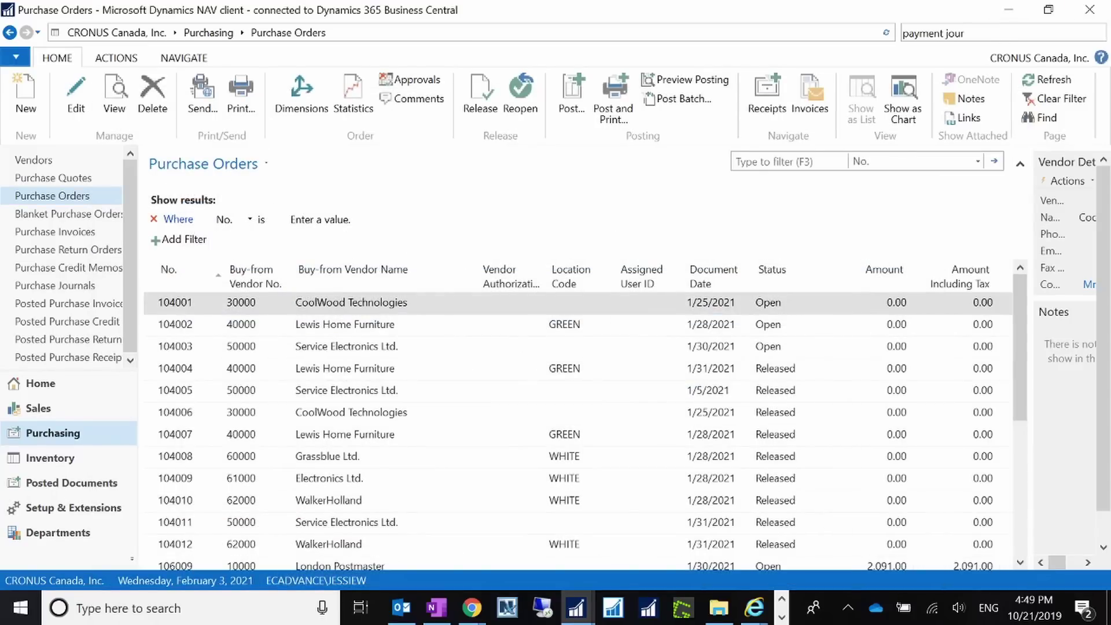
pyautogui.hotkey('ctrl', 'F3')
pyautogui.write('report selection p')
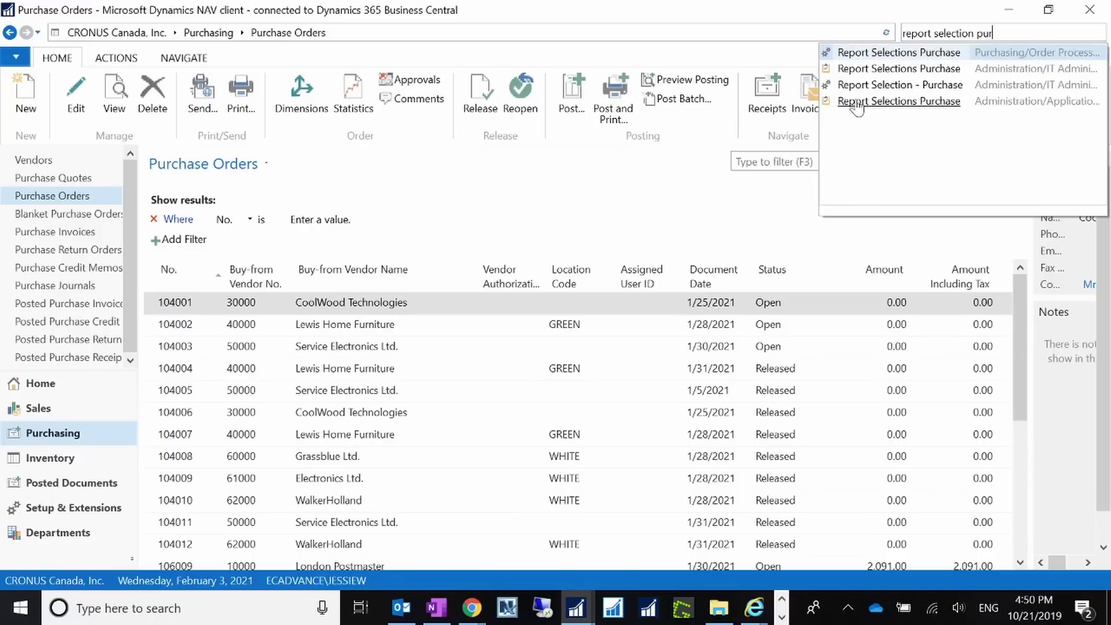
pyautogui.click(857, 103)
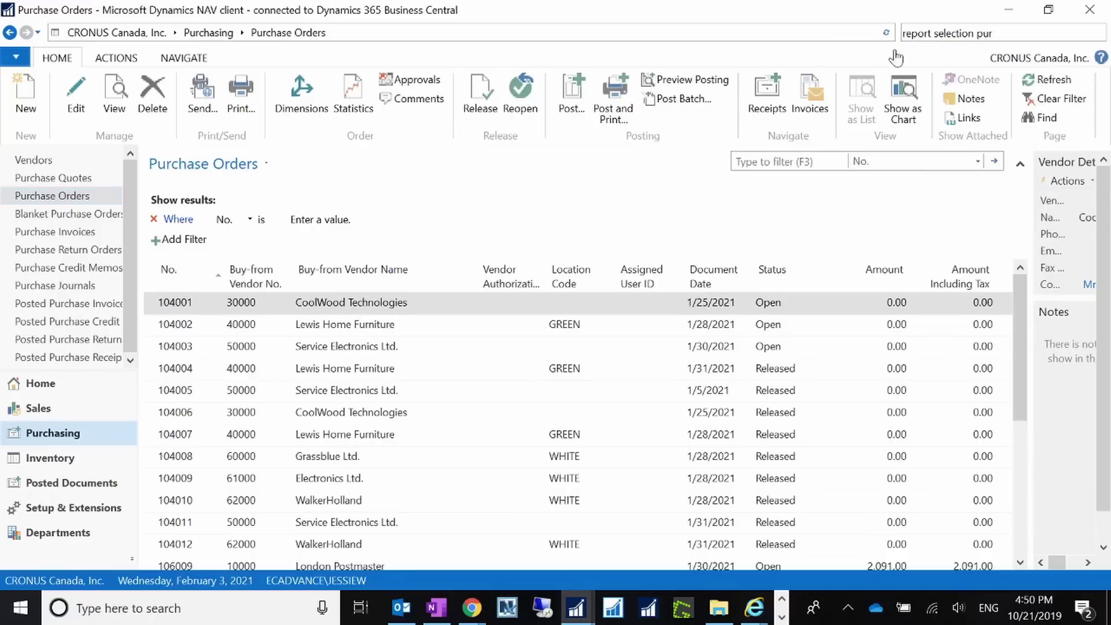
pyautogui.click(319, 143)
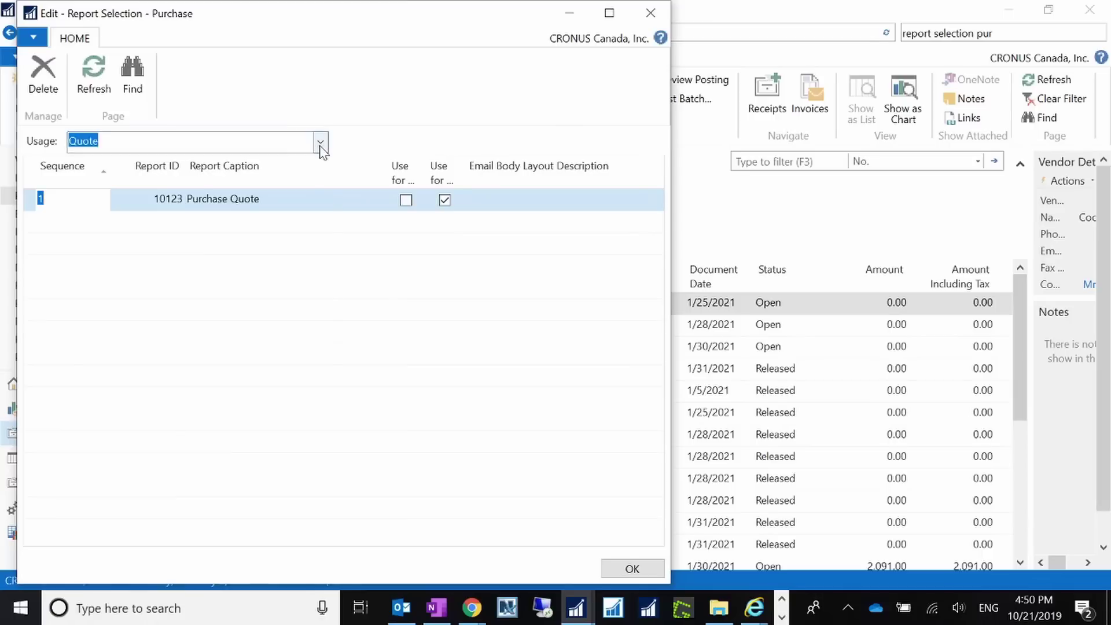
pyautogui.moveTo(322, 318); pyautogui.dragTo(325, 356)
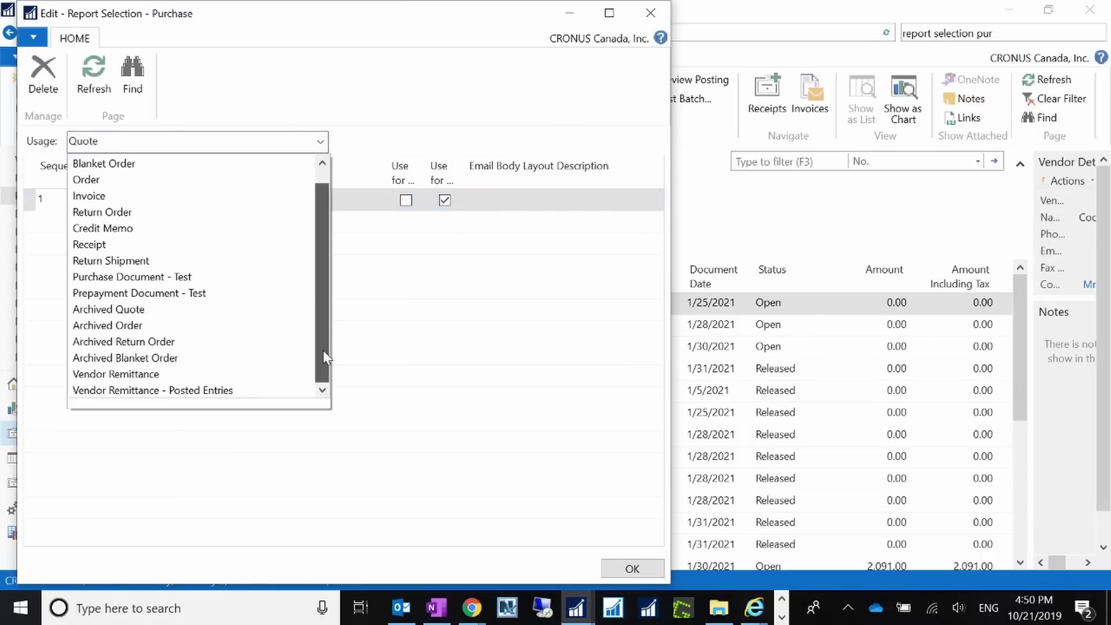
pyautogui.click(134, 375)
pyautogui.press('Tab')
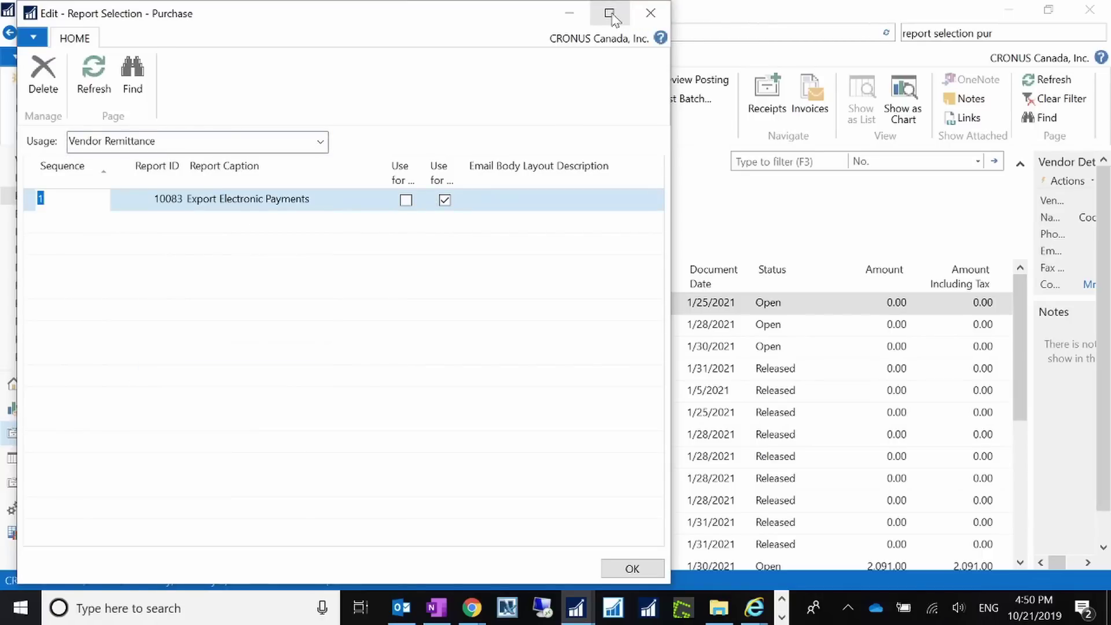
pyautogui.click(609, 13)
pyautogui.click(122, 193)
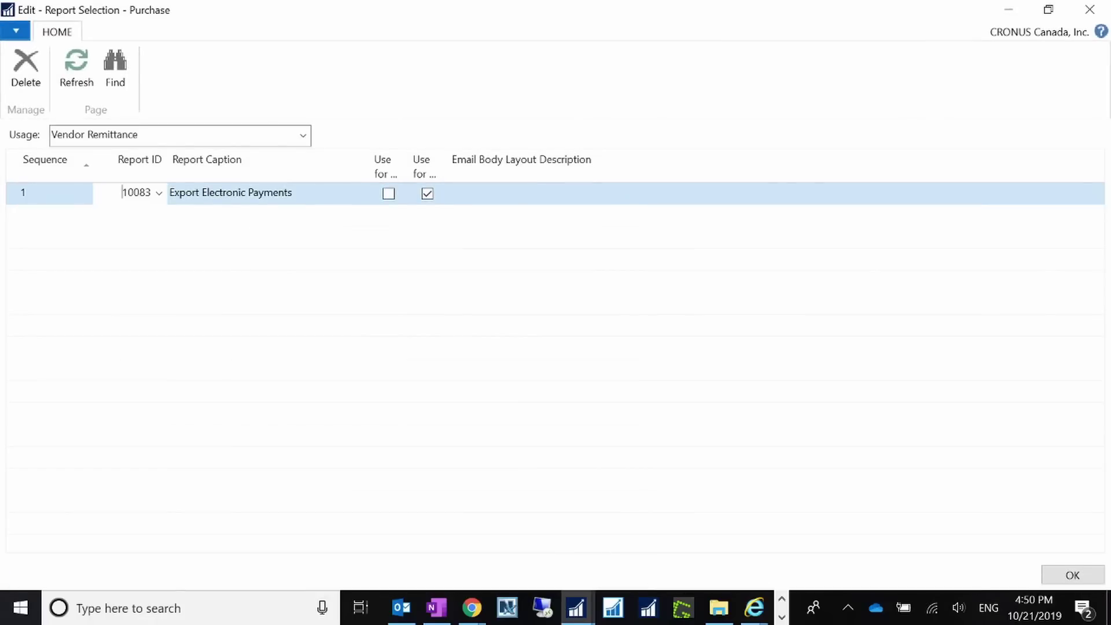
pyautogui.moveTo(122, 194); pyautogui.dragTo(152, 193)
# Set vendor 20000's Vendor Remittance report selection to 10083 Export Electronic Payments.
pyautogui.click(1090, 9)
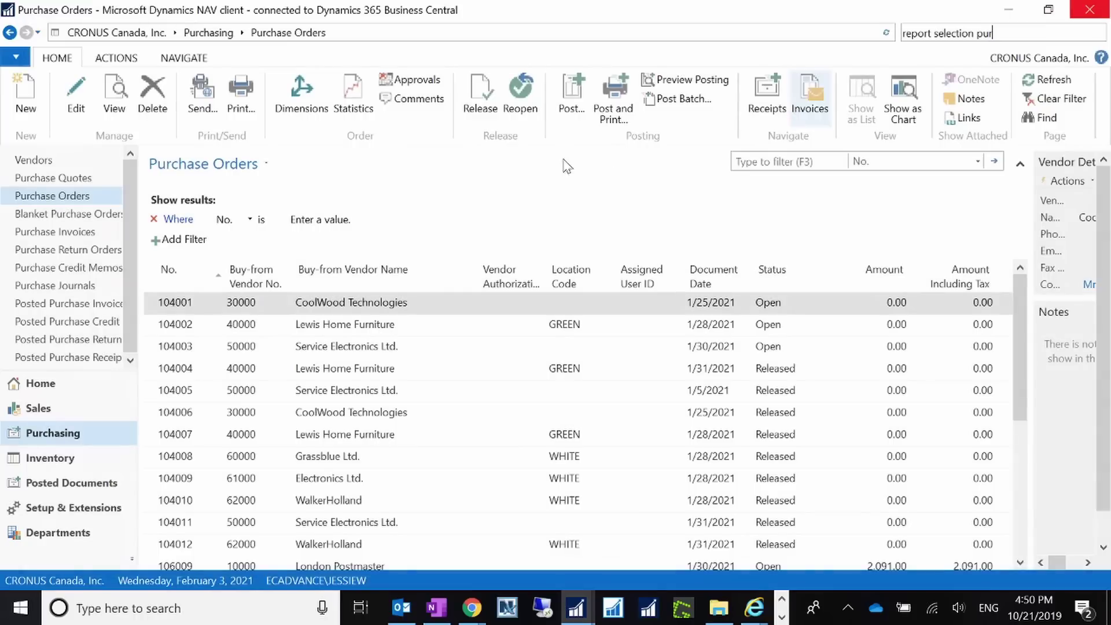
pyautogui.click(64, 161)
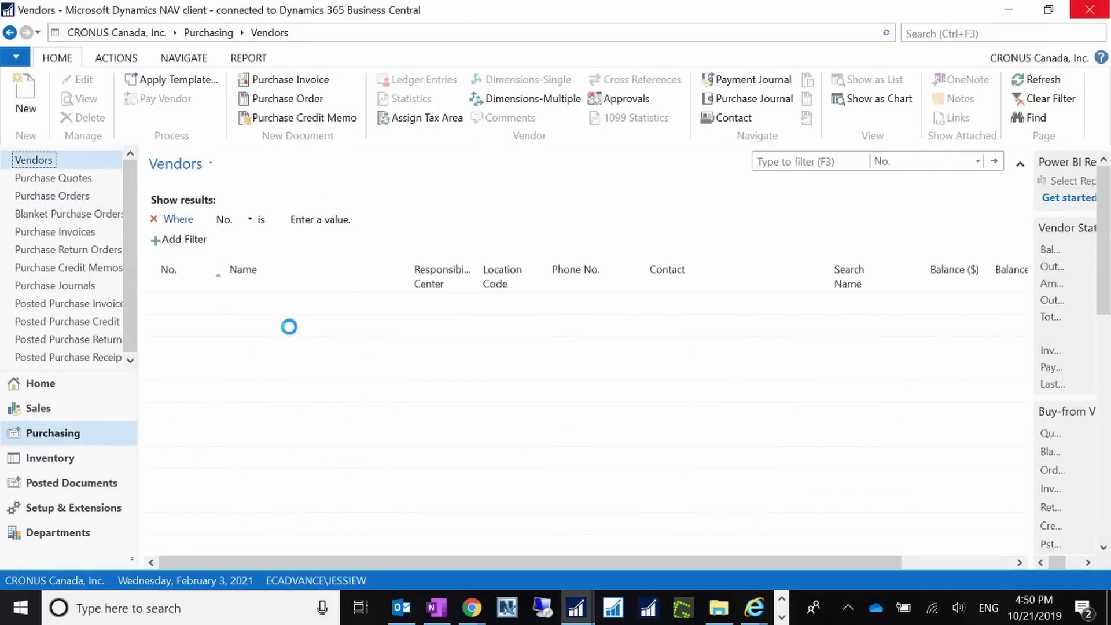
pyautogui.click(184, 393)
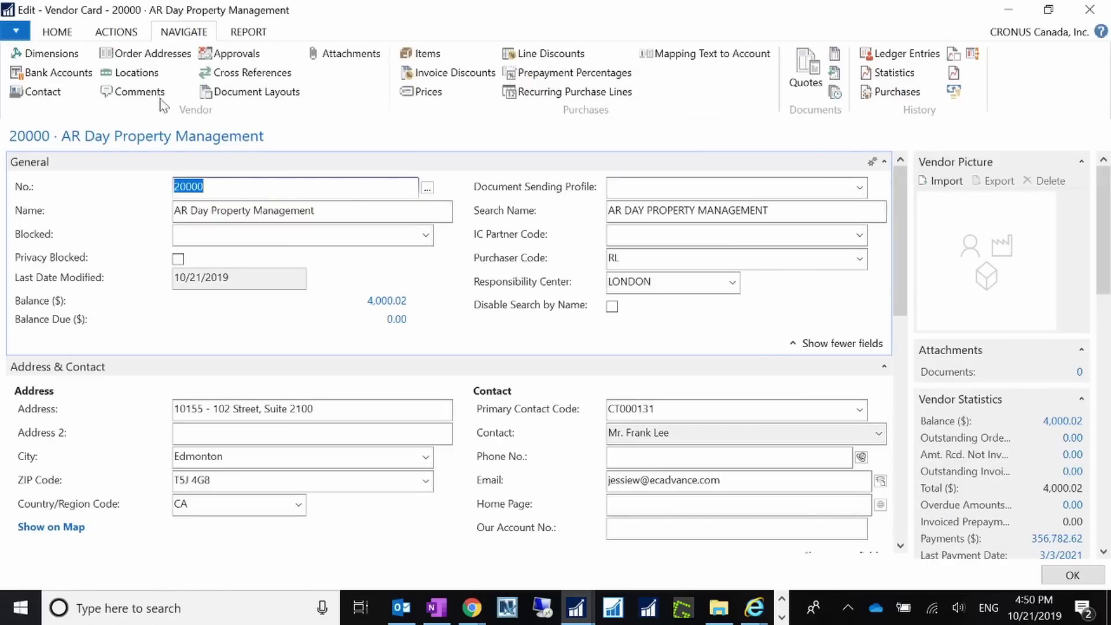
pyautogui.click(240, 96)
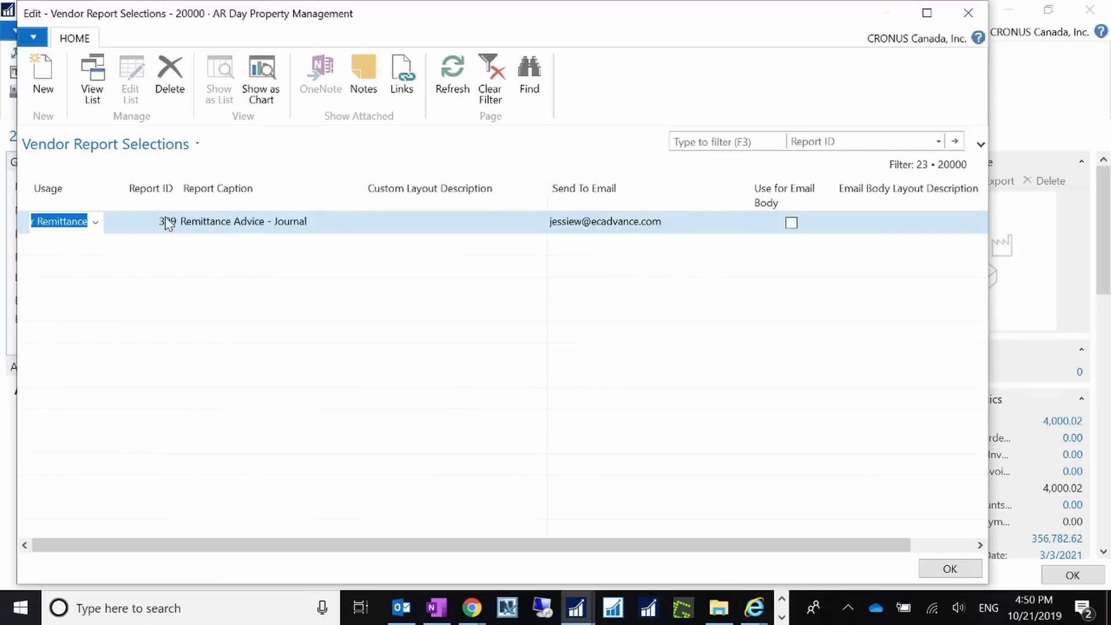
pyautogui.click(169, 221)
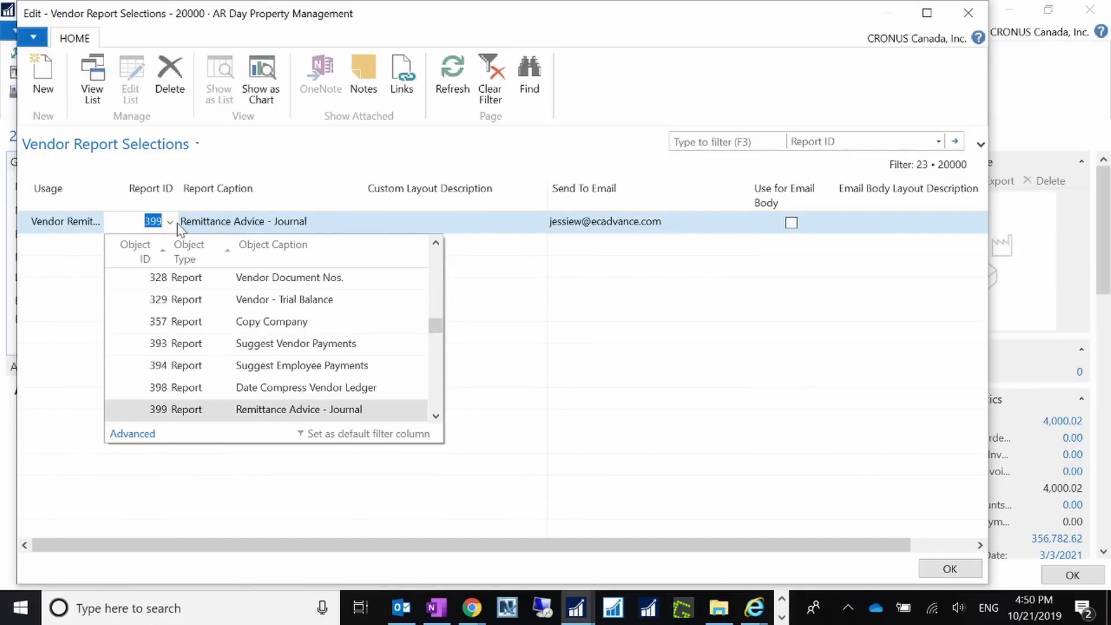
pyautogui.write('10083')
pyautogui.press('Tab')
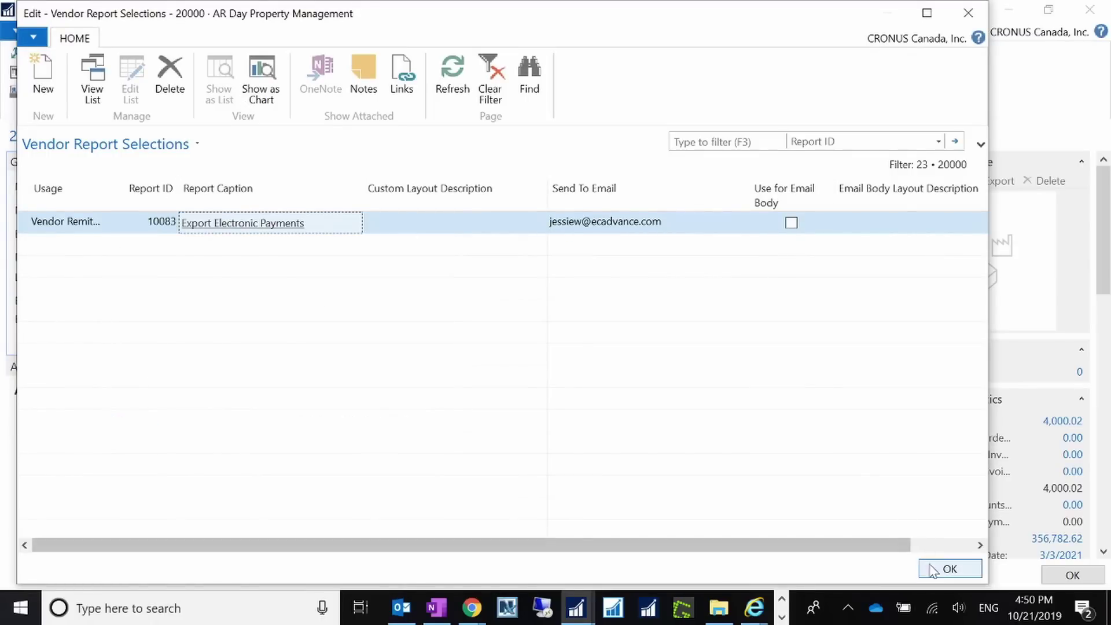
pyautogui.click(950, 569)
pyautogui.press('Escape')
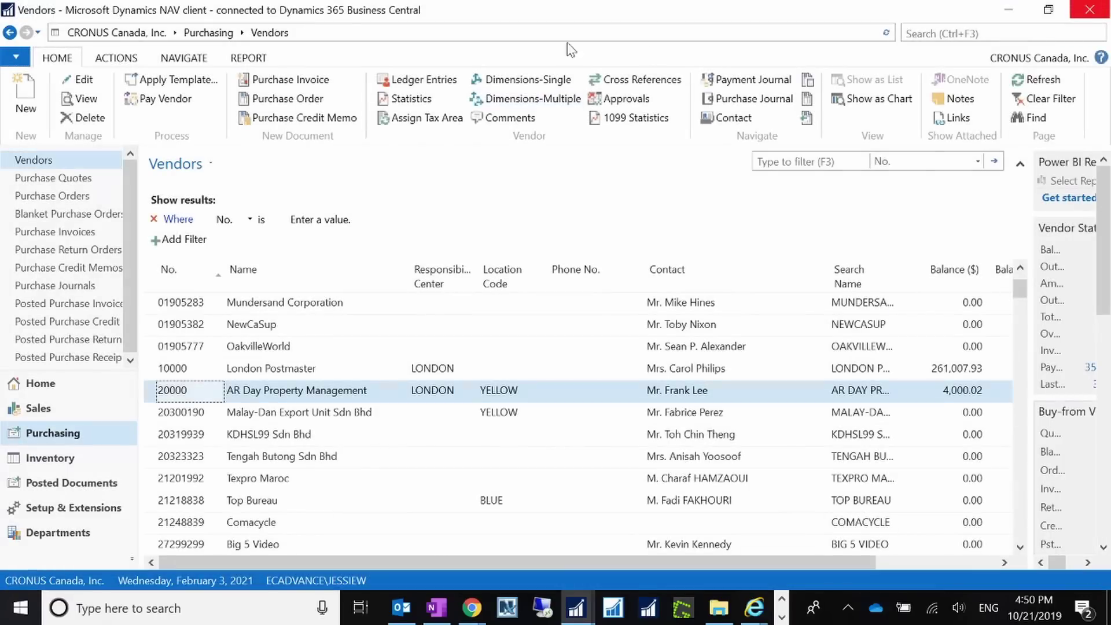
# Open Payment Journals and export the payment to file with Email as the output method.
pyautogui.click(961, 33)
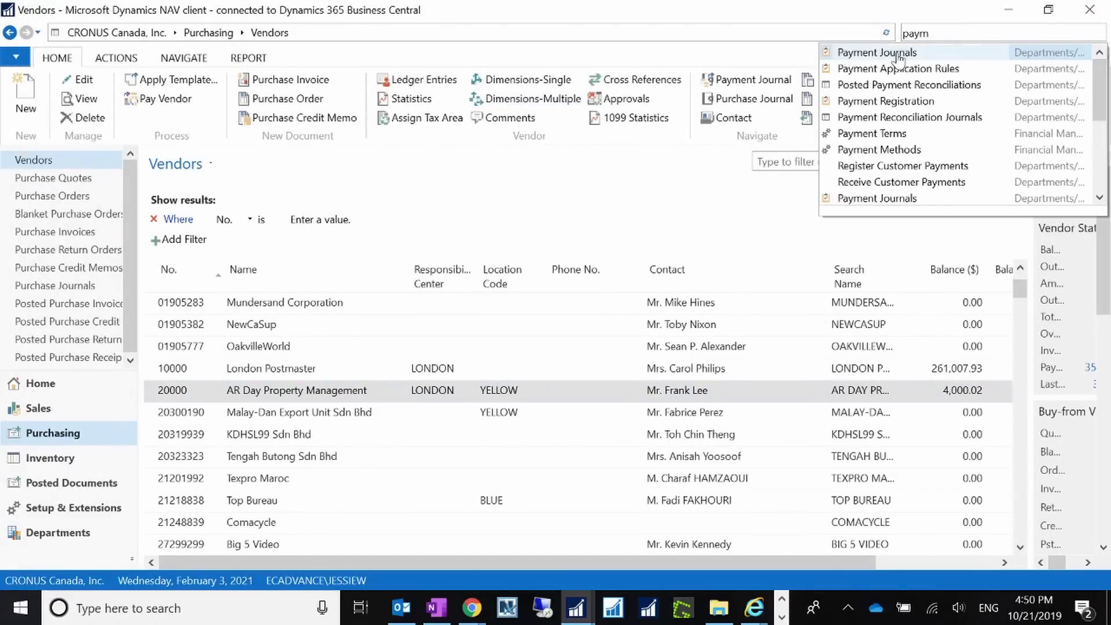
pyautogui.click(910, 55)
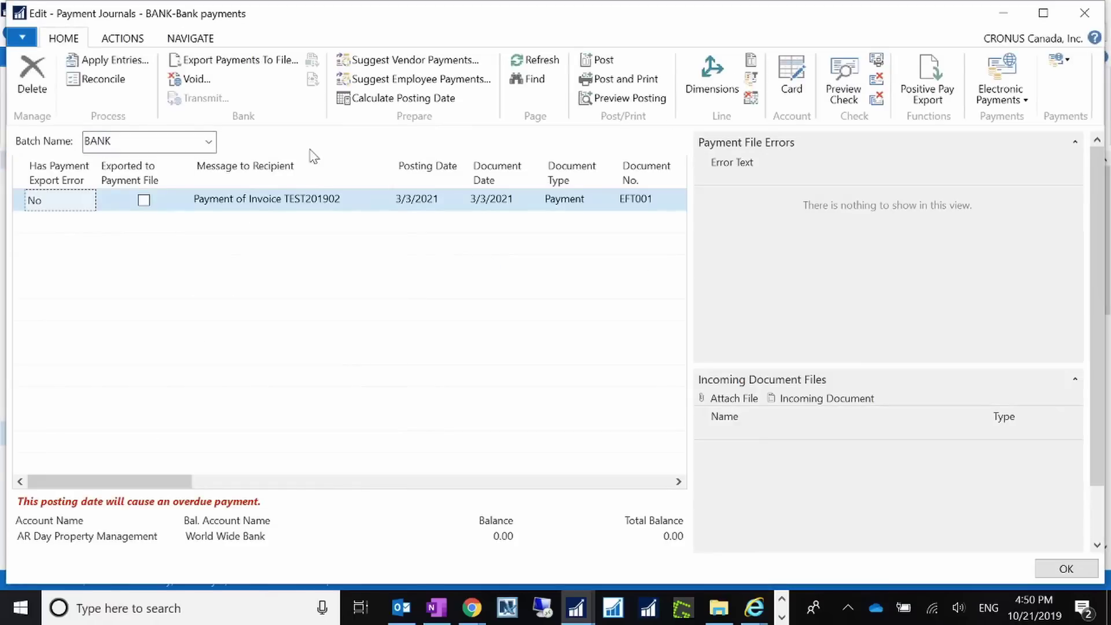
pyautogui.click(272, 59)
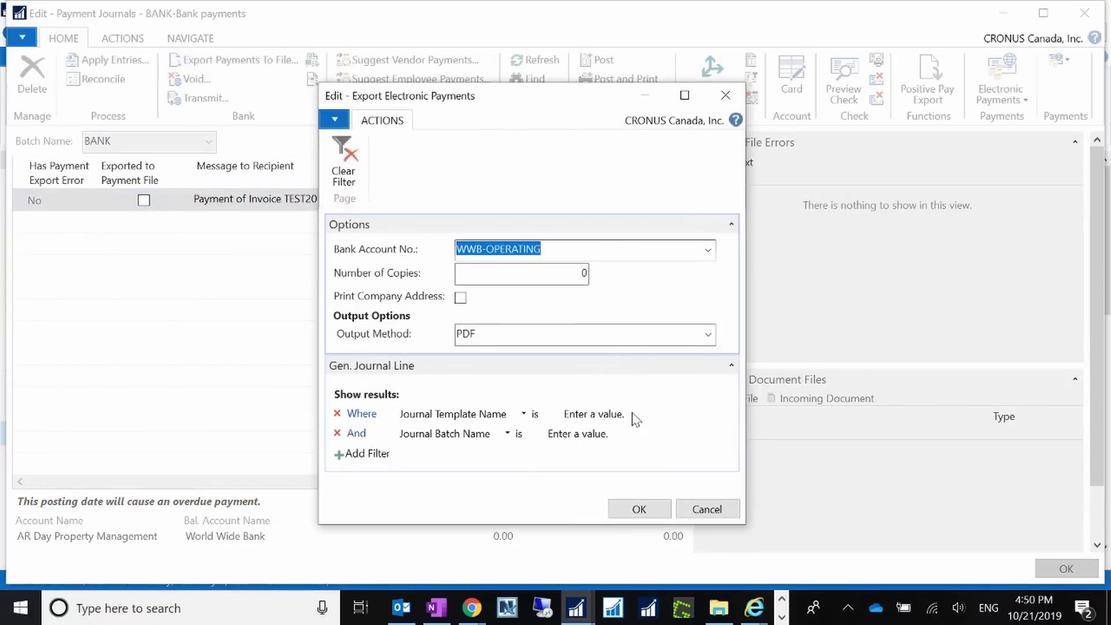
pyautogui.click(707, 336)
pyautogui.click(485, 404)
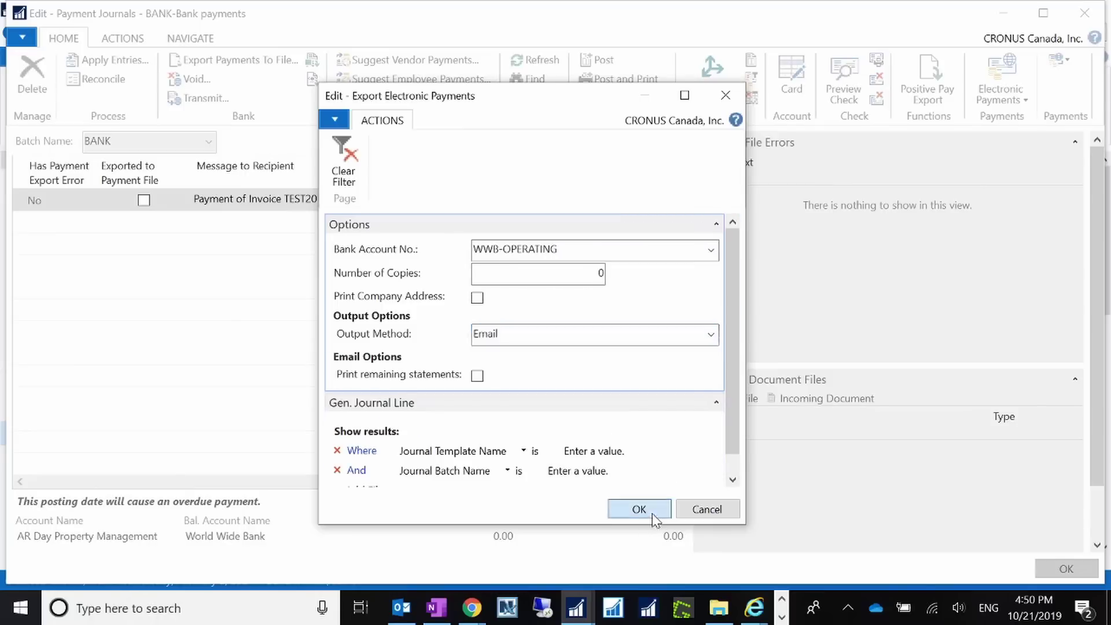
pyautogui.click(639, 510)
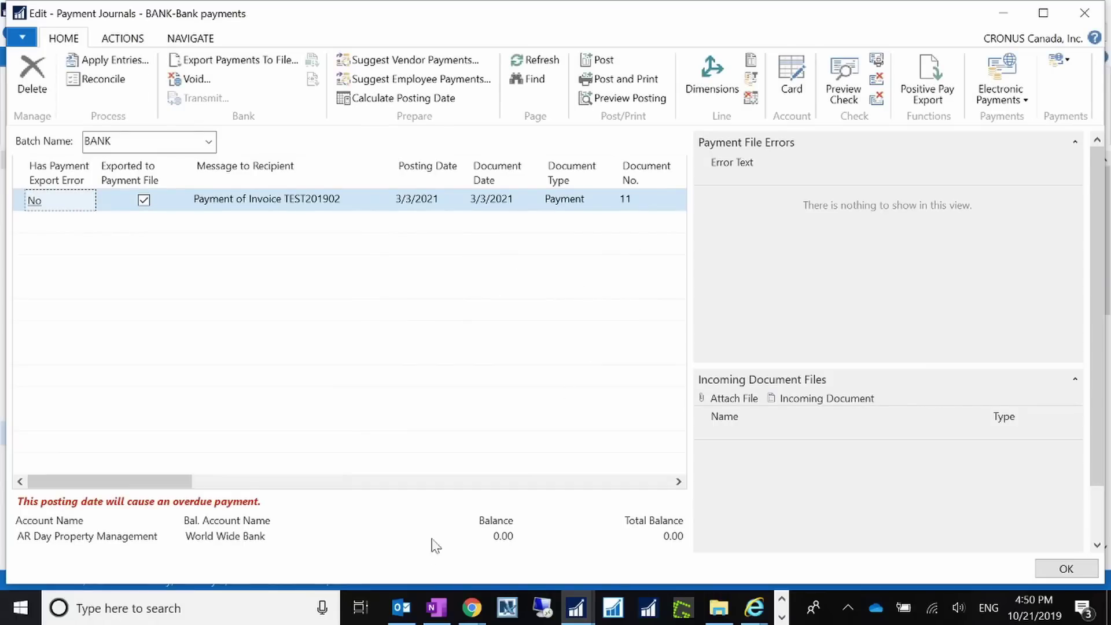
# Open the emailed Remittance Advice PDF showing 4000.02 for invoice TEST201902, then close it and hide Outlook.
pyautogui.click(406, 613)
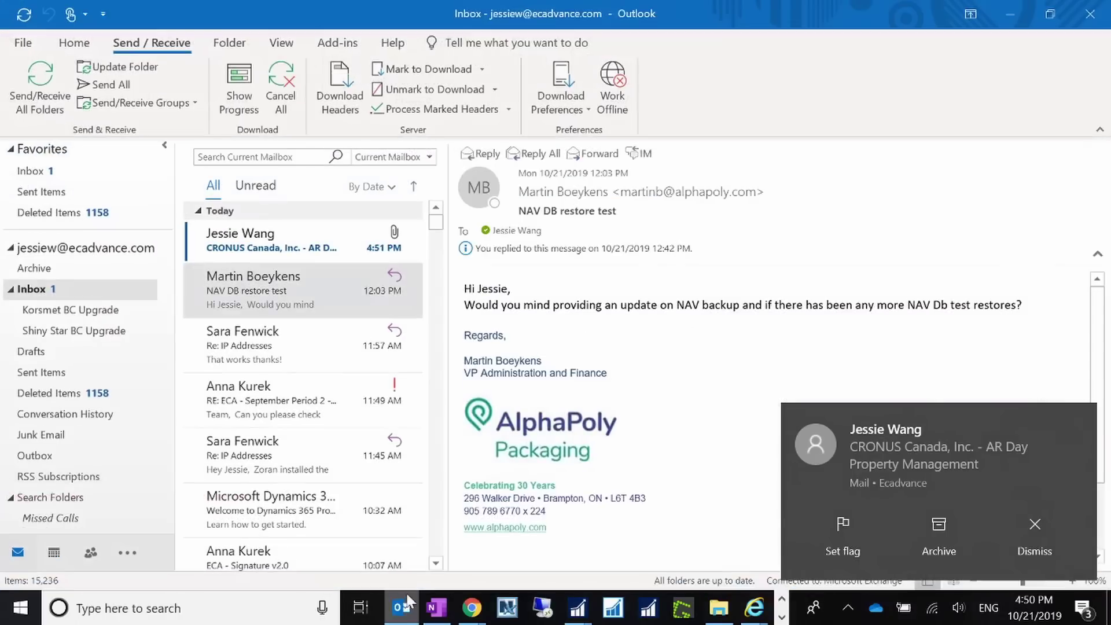
pyautogui.click(302, 236)
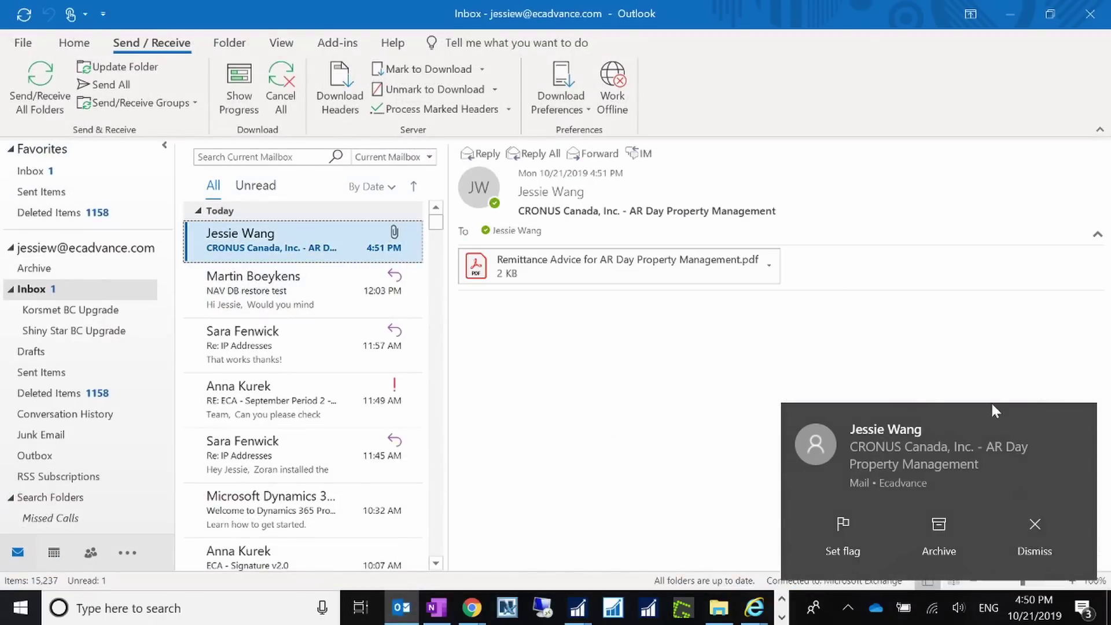
pyautogui.click(1080, 421)
pyautogui.doubleClick(707, 272)
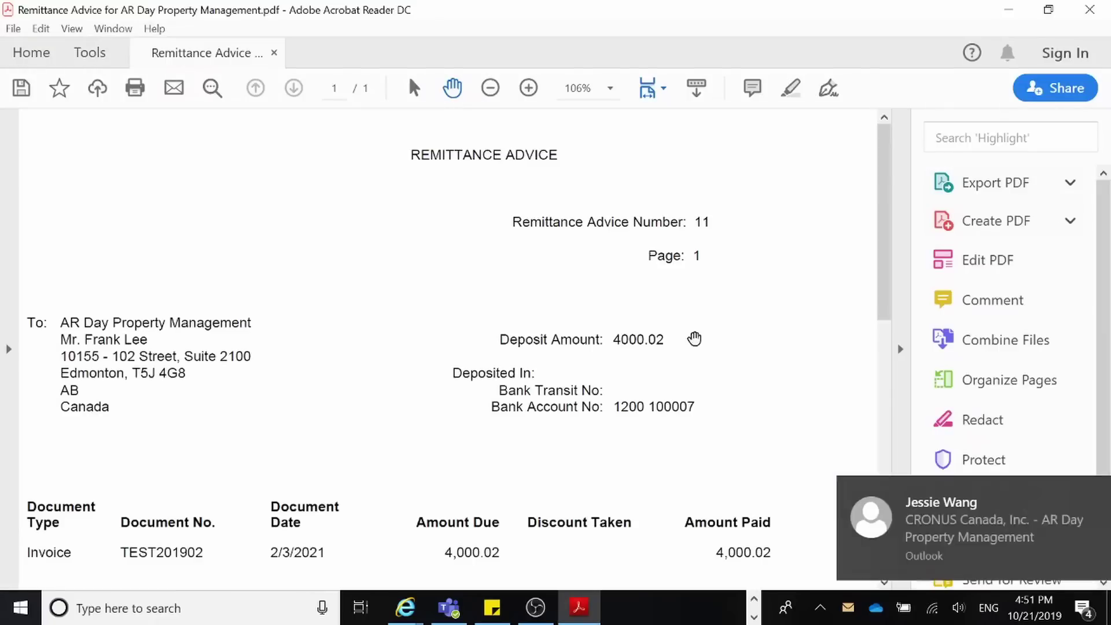
pyautogui.moveTo(888, 264); pyautogui.dragTo(846, 226)
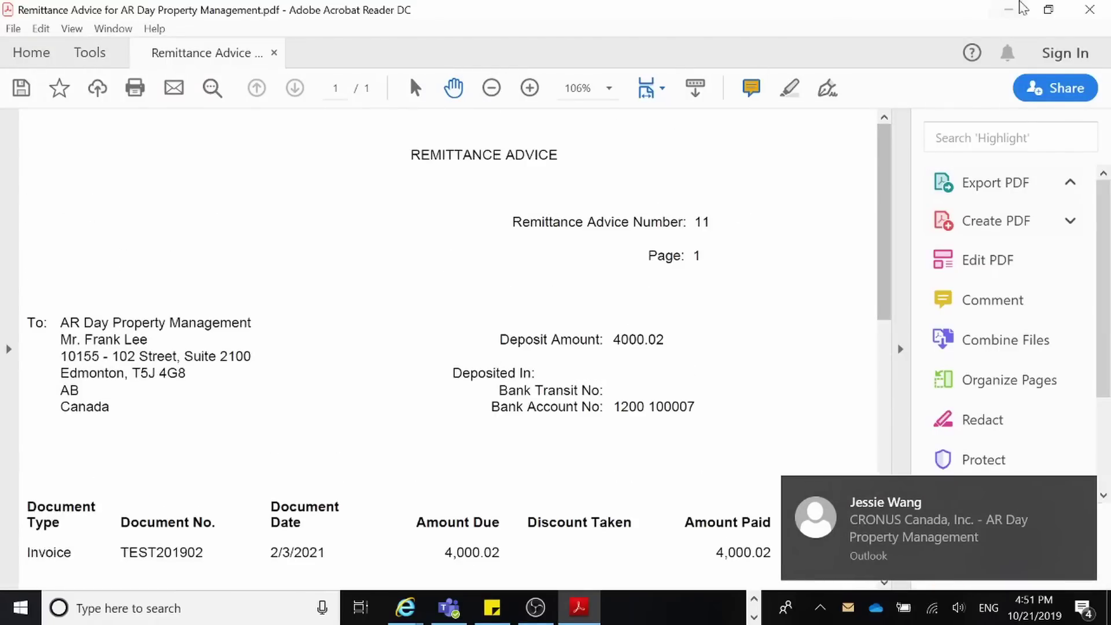
pyautogui.click(1090, 10)
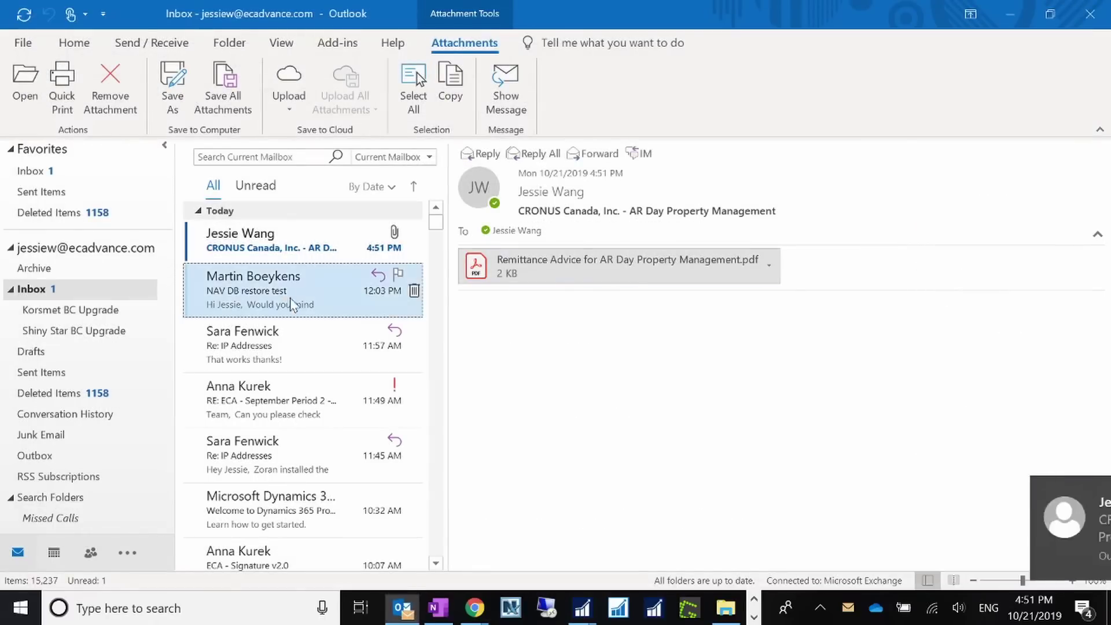
pyautogui.click(277, 240)
pyautogui.click(1009, 17)
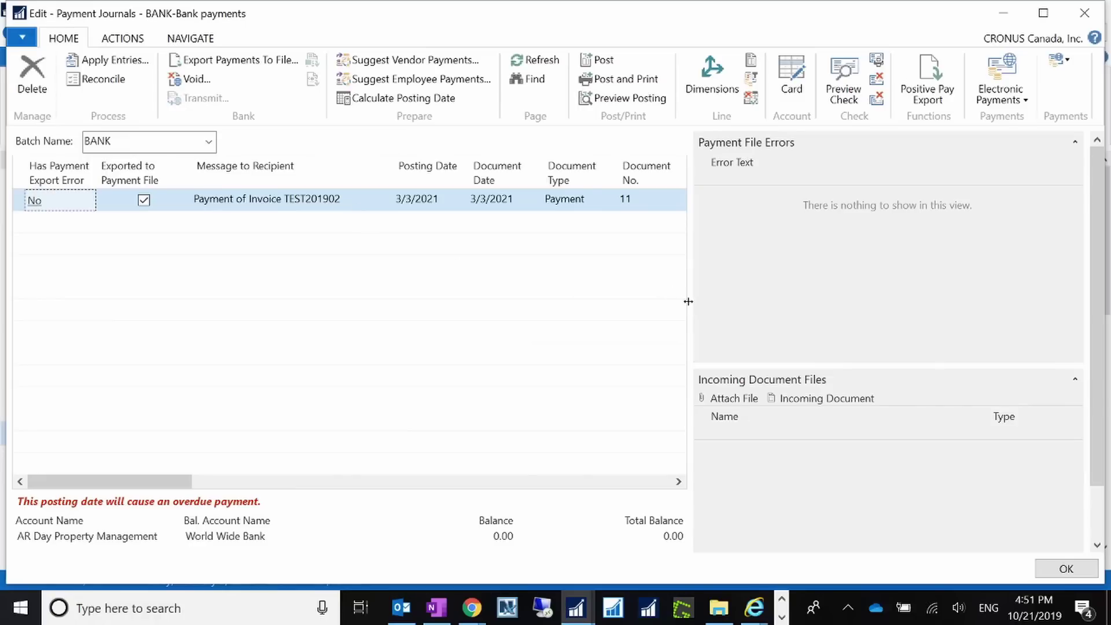
# Shrink the FactBox to widen the journal grid, then look over the Home, Actions and Navigate ribbon commands.
pyautogui.moveTo(688, 302); pyautogui.dragTo(878, 277)
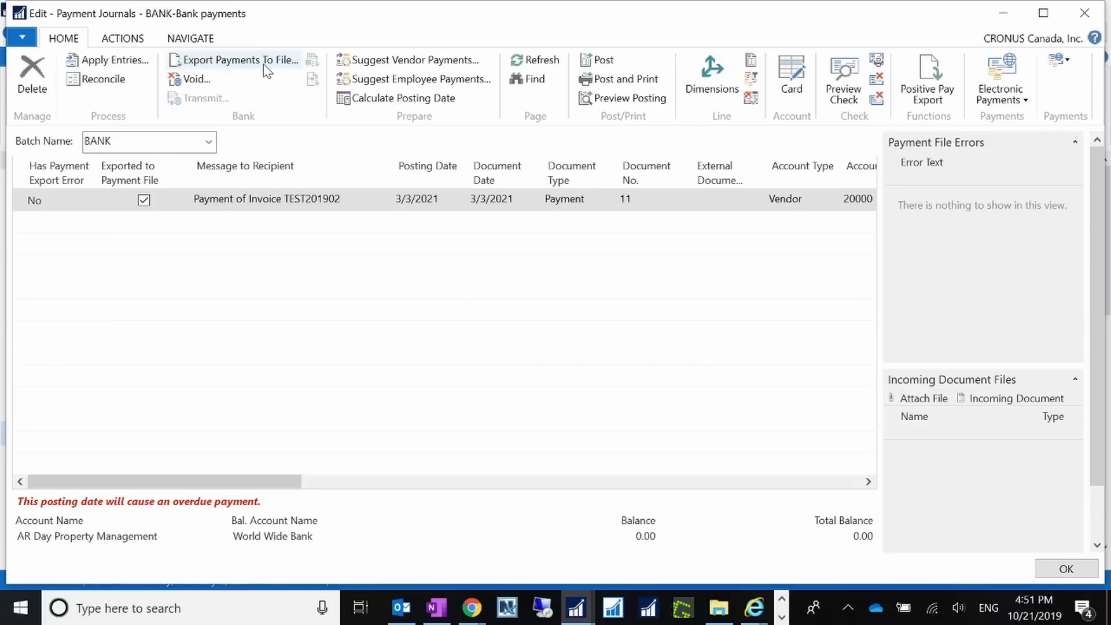
pyautogui.click(466, 353)
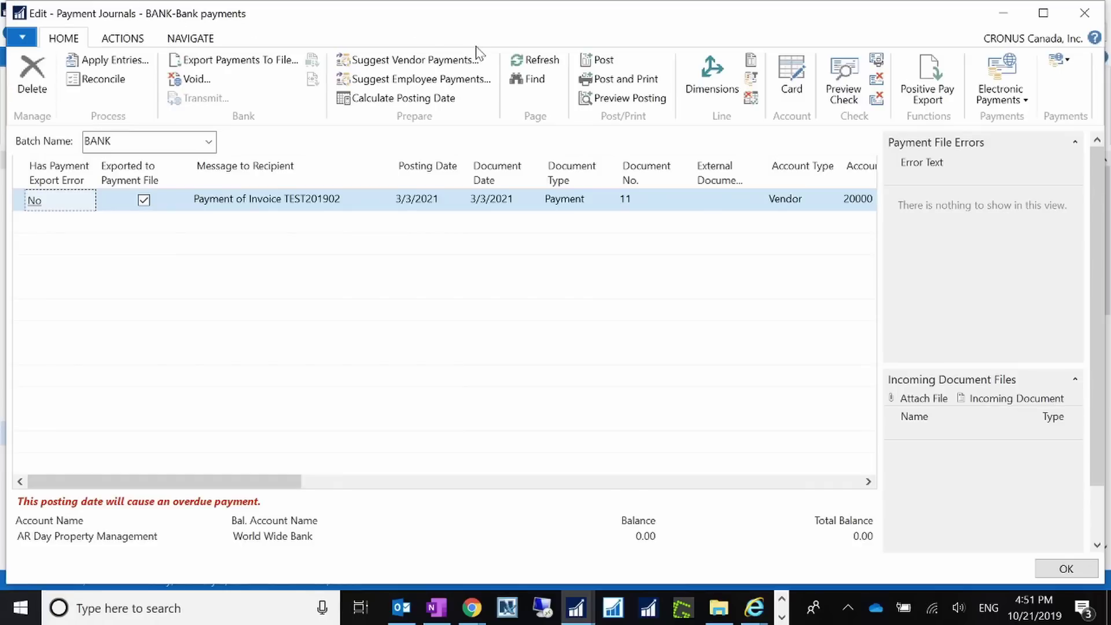
pyautogui.click(131, 41)
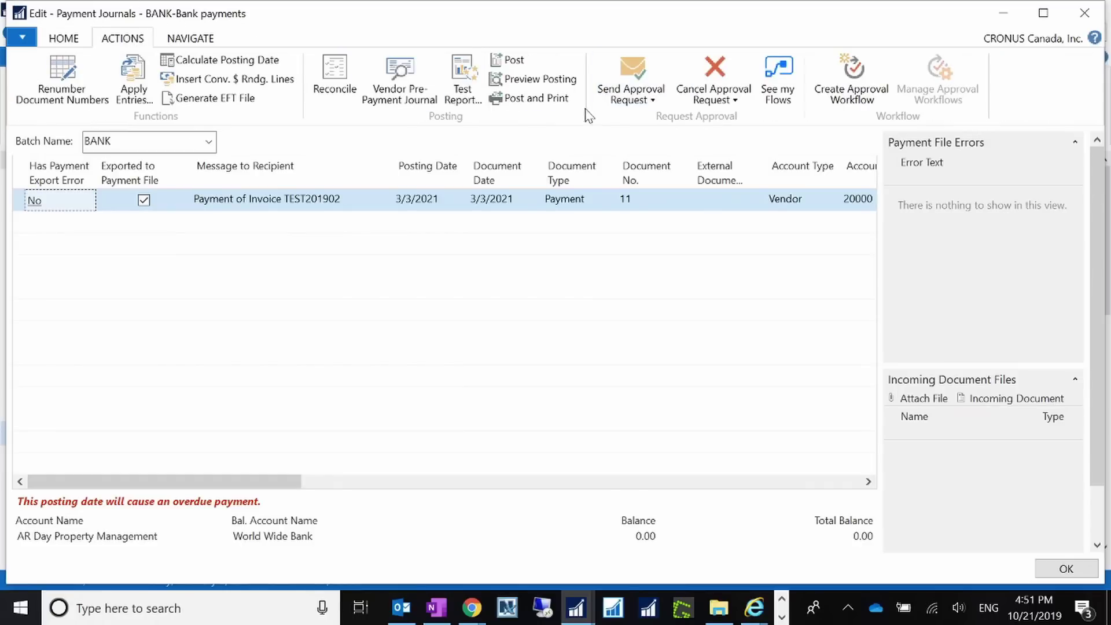
pyautogui.click(208, 39)
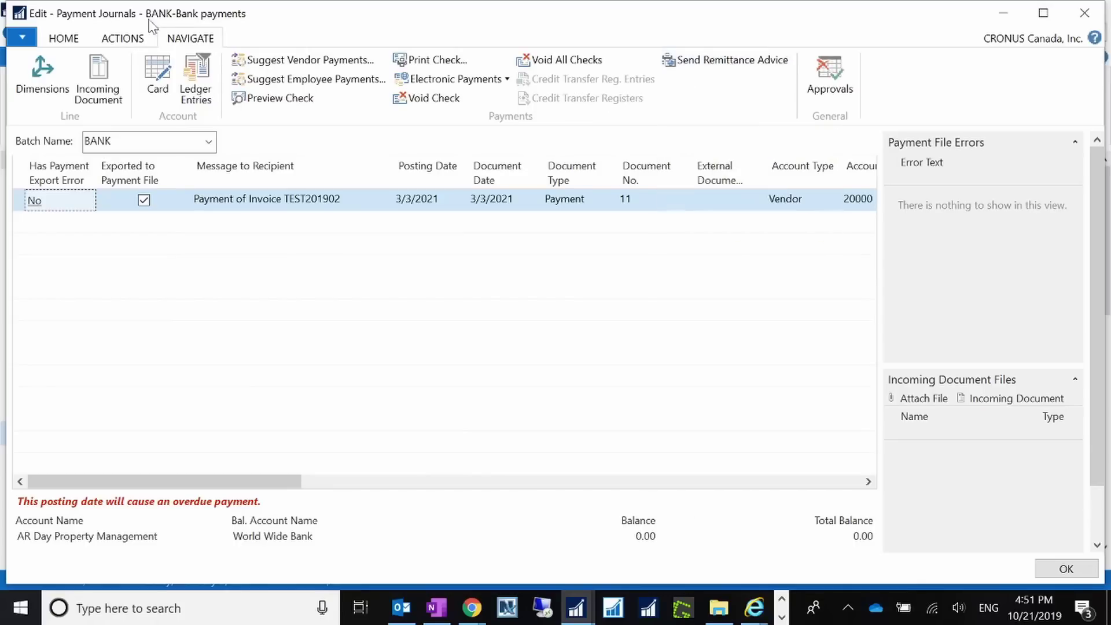
pyautogui.click(105, 42)
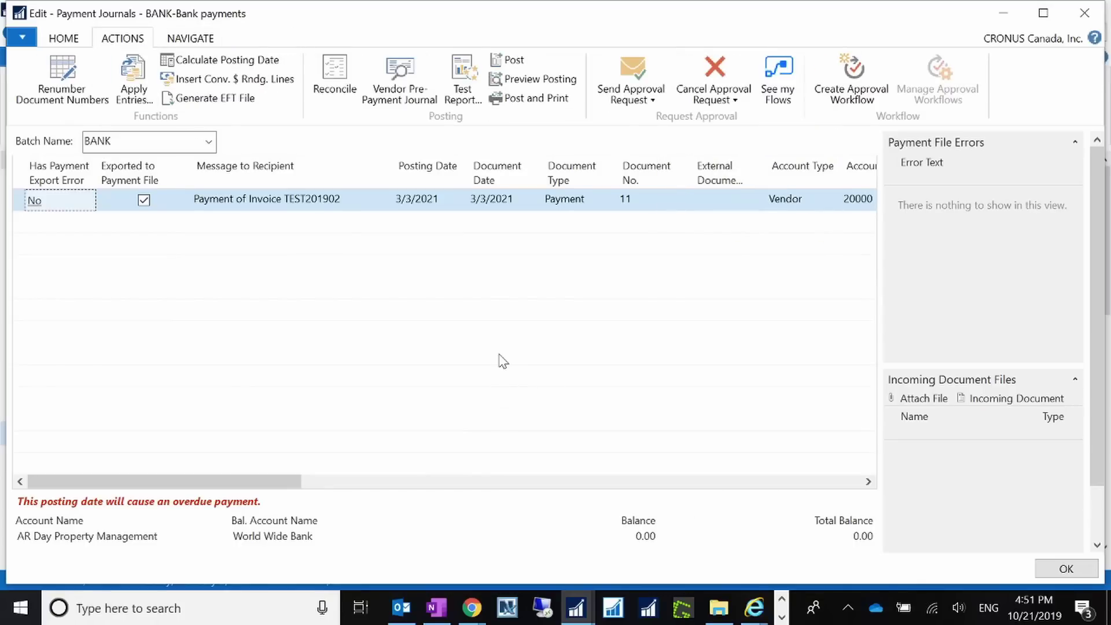
pyautogui.click(64, 42)
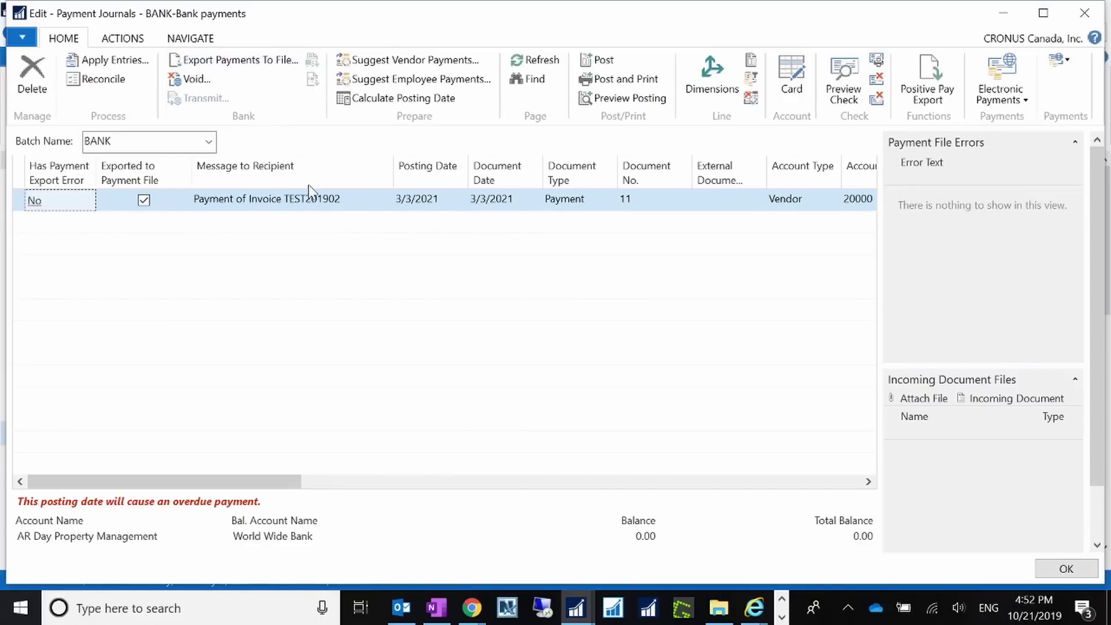
pyautogui.click(122, 38)
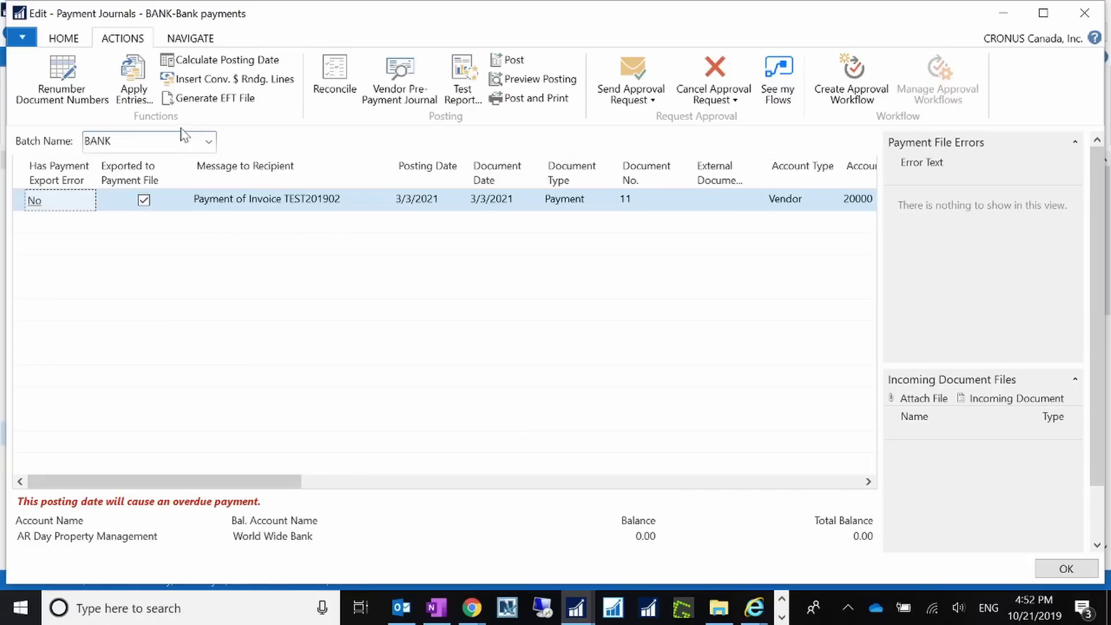
# Generate the EFT file for the 4,000.02 vendor payment into the user's Downloads folder.
pyautogui.click(244, 102)
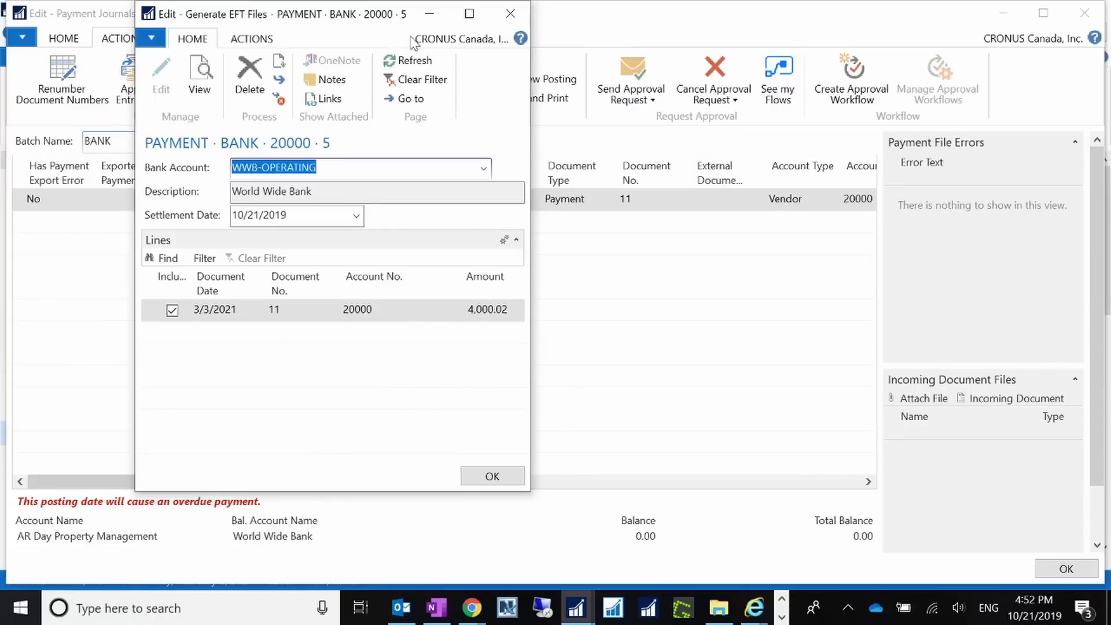
pyautogui.moveTo(357, 17); pyautogui.dragTo(423, 4)
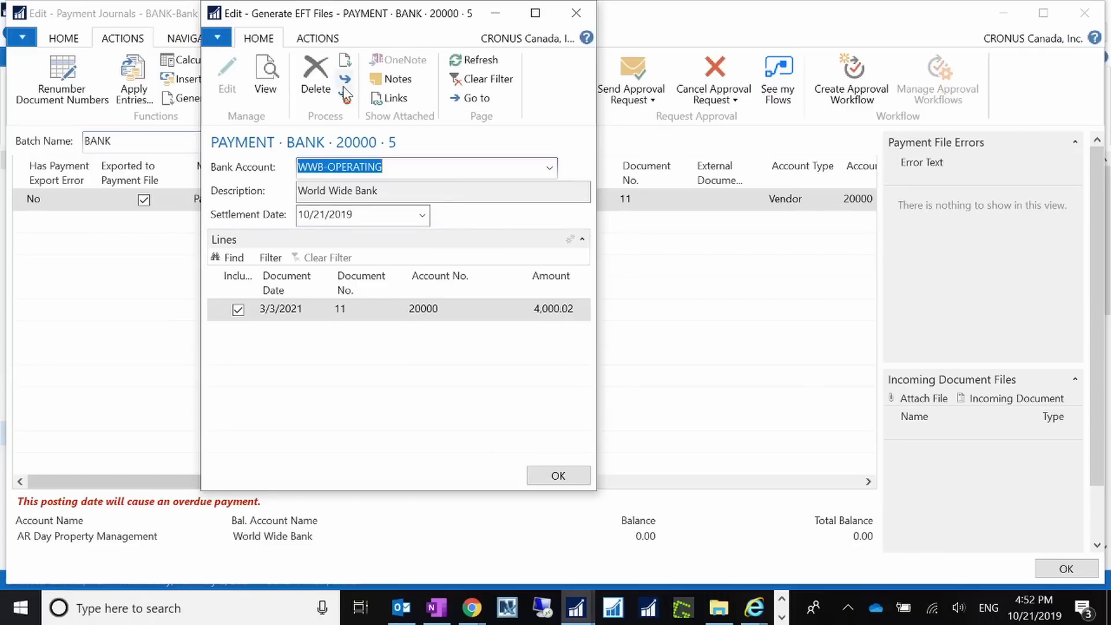
pyautogui.click(318, 38)
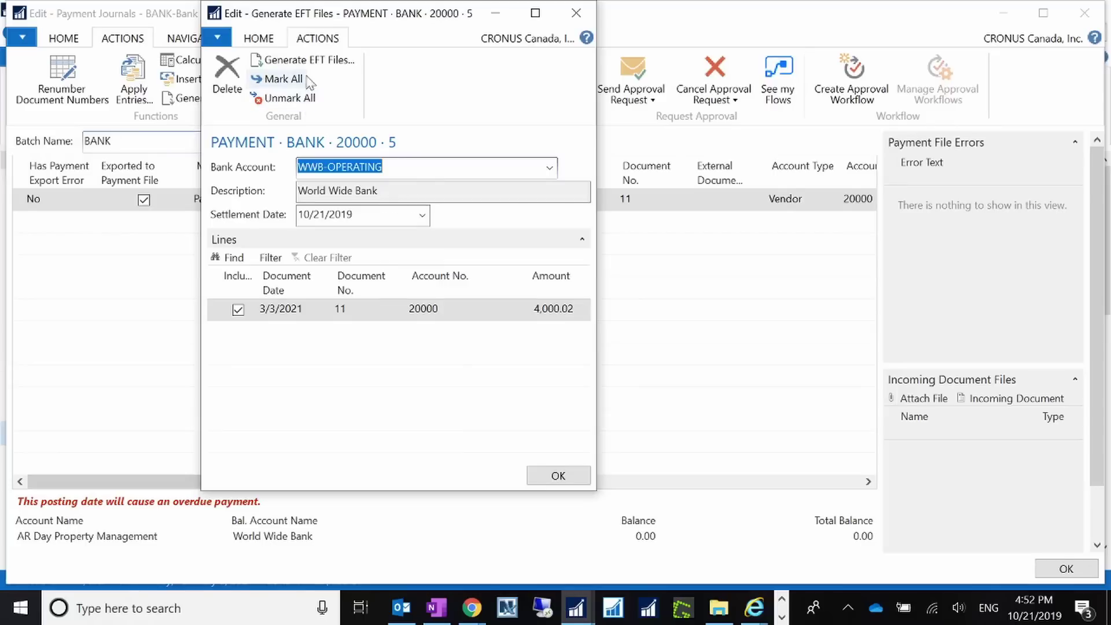
pyautogui.click(309, 60)
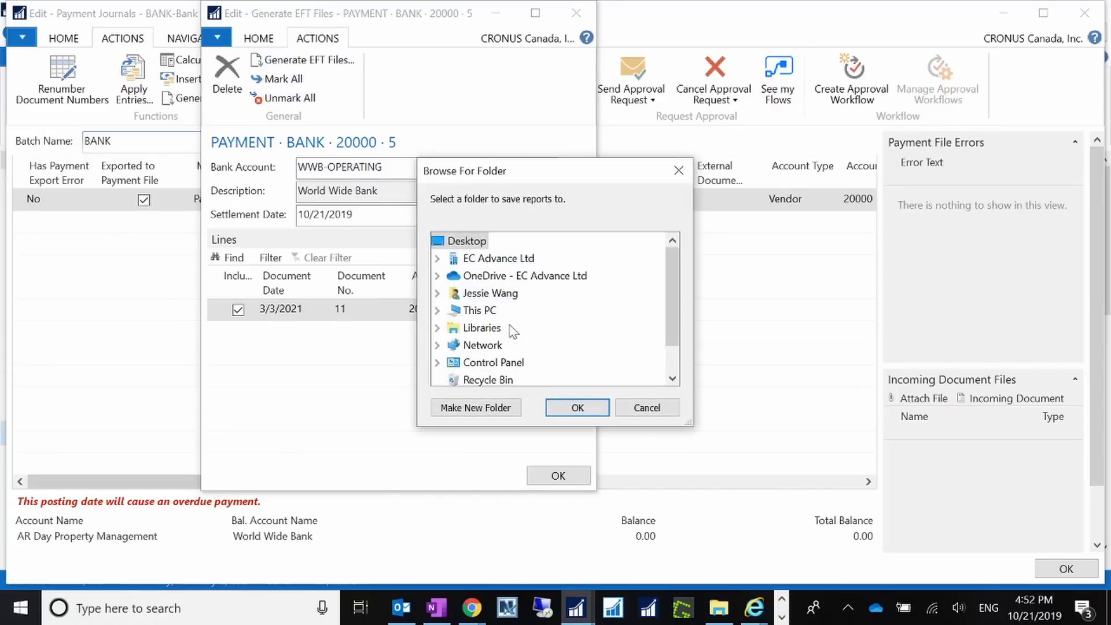
pyautogui.doubleClick(488, 294)
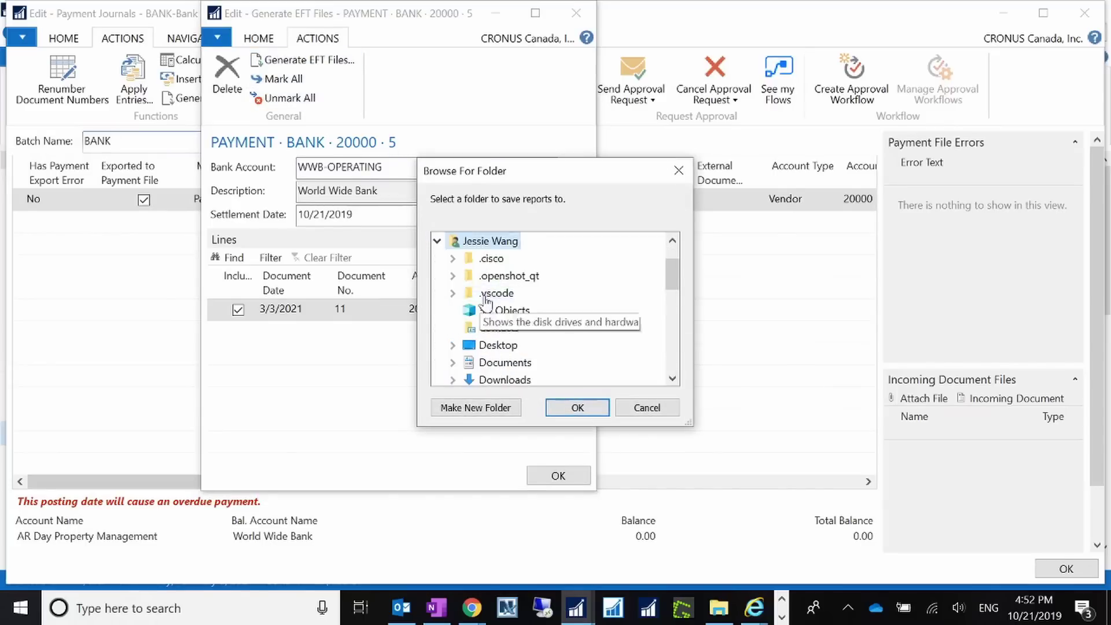
pyautogui.doubleClick(512, 381)
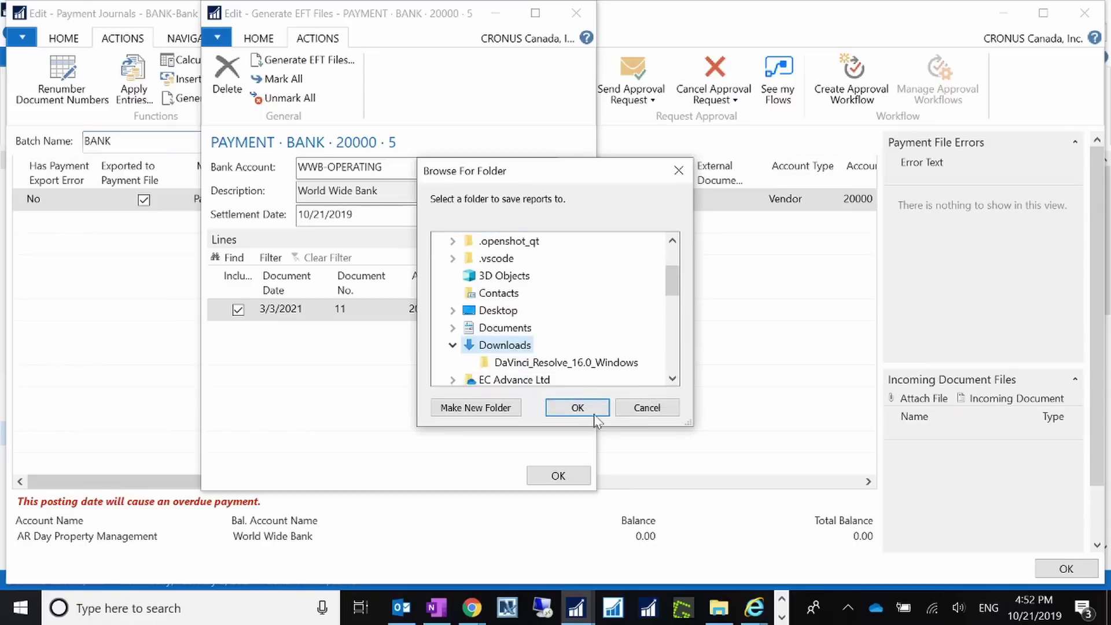
pyautogui.click(588, 412)
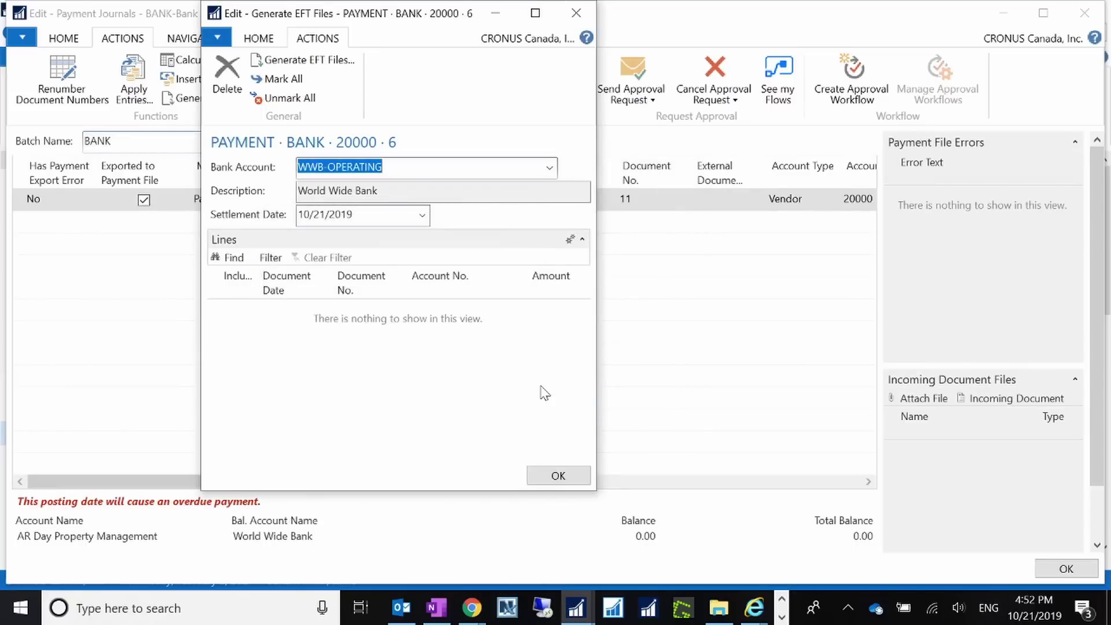
pyautogui.click(558, 476)
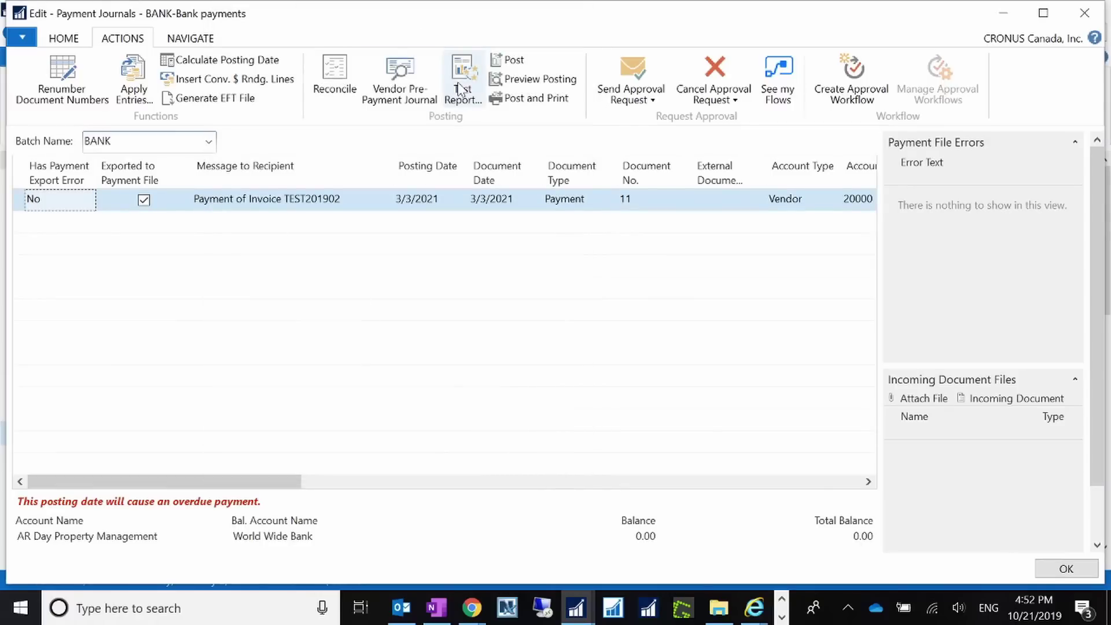
# Post the BANK payment journal lines, confirming with Yes, and switch to File Explorer's Downloads folder.
pyautogui.click(73, 41)
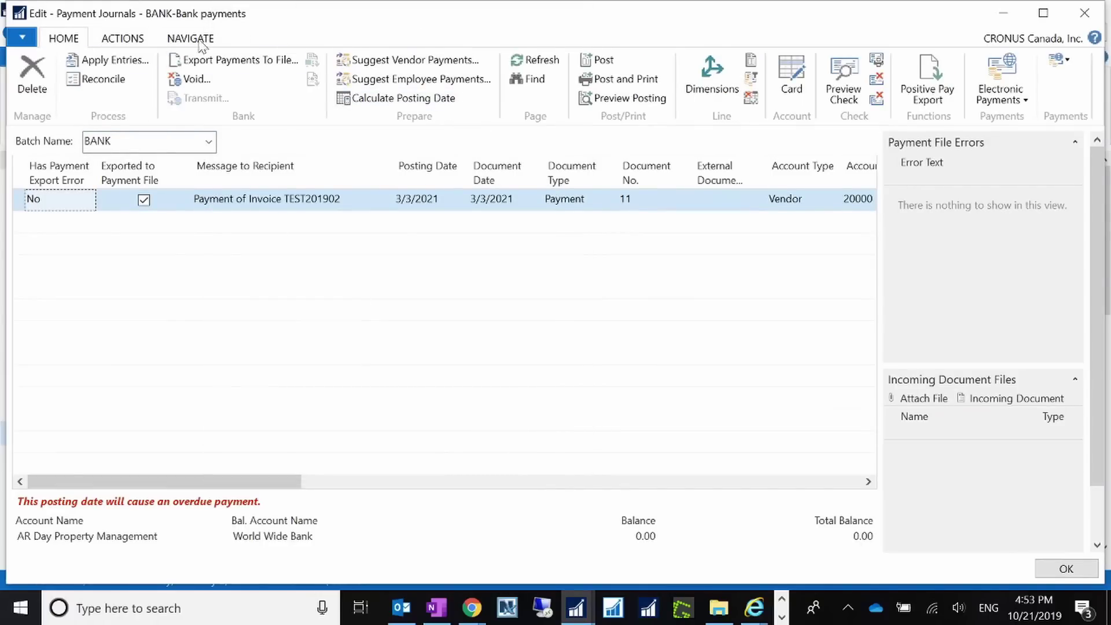
pyautogui.click(142, 39)
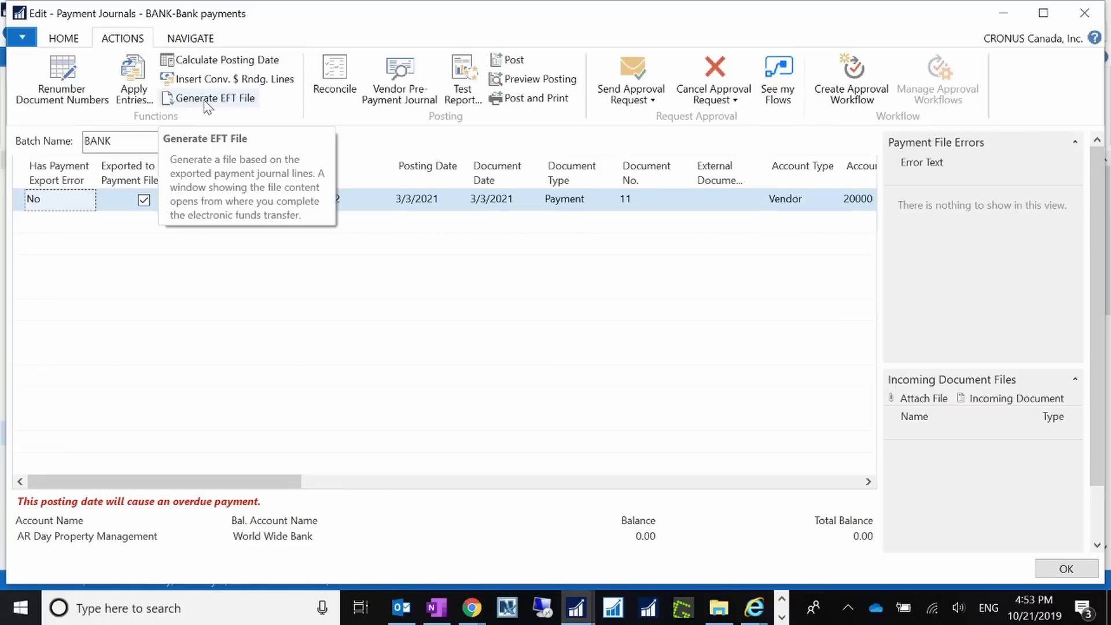
pyautogui.click(517, 60)
pyautogui.click(550, 323)
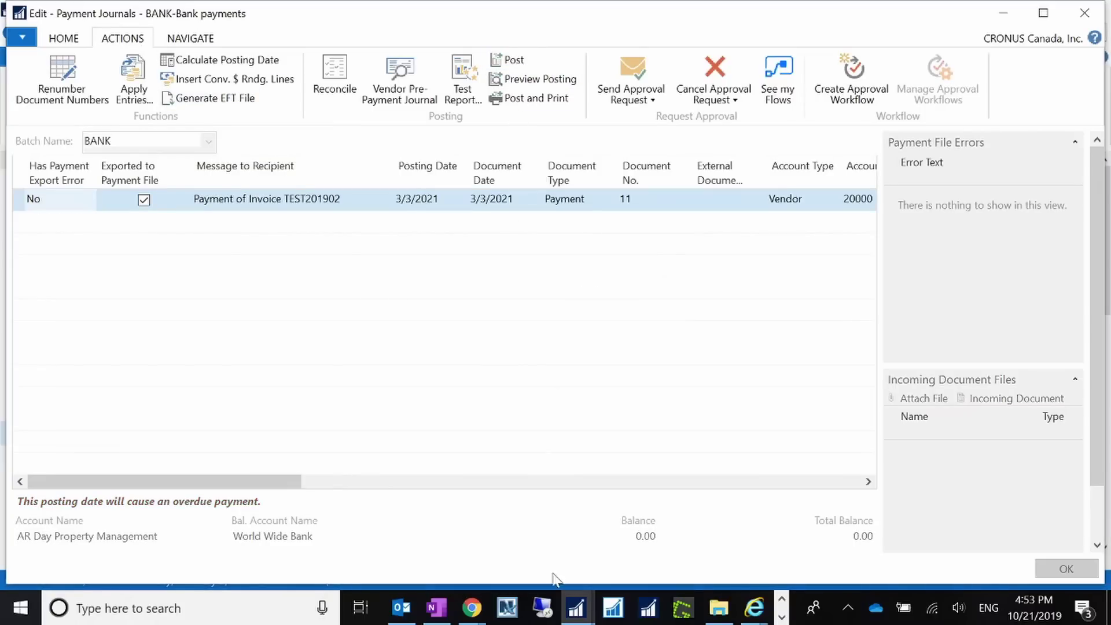
pyautogui.click(723, 617)
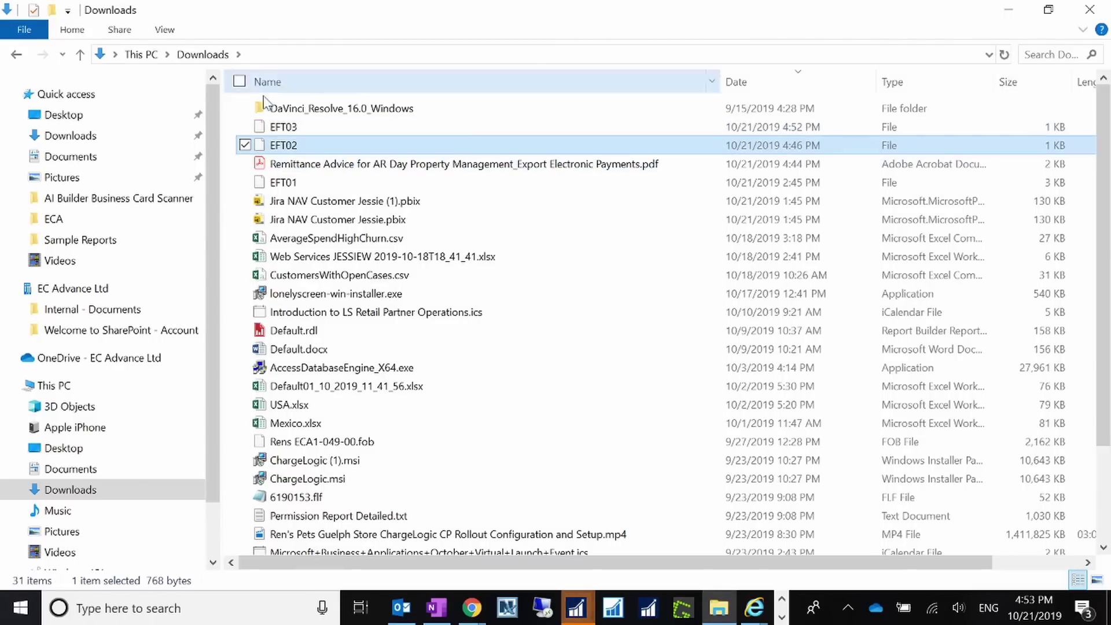
# Select the new EFT03 file in Downloads, then minimize File Explorer to see the posting confirmation.
pyautogui.click(278, 129)
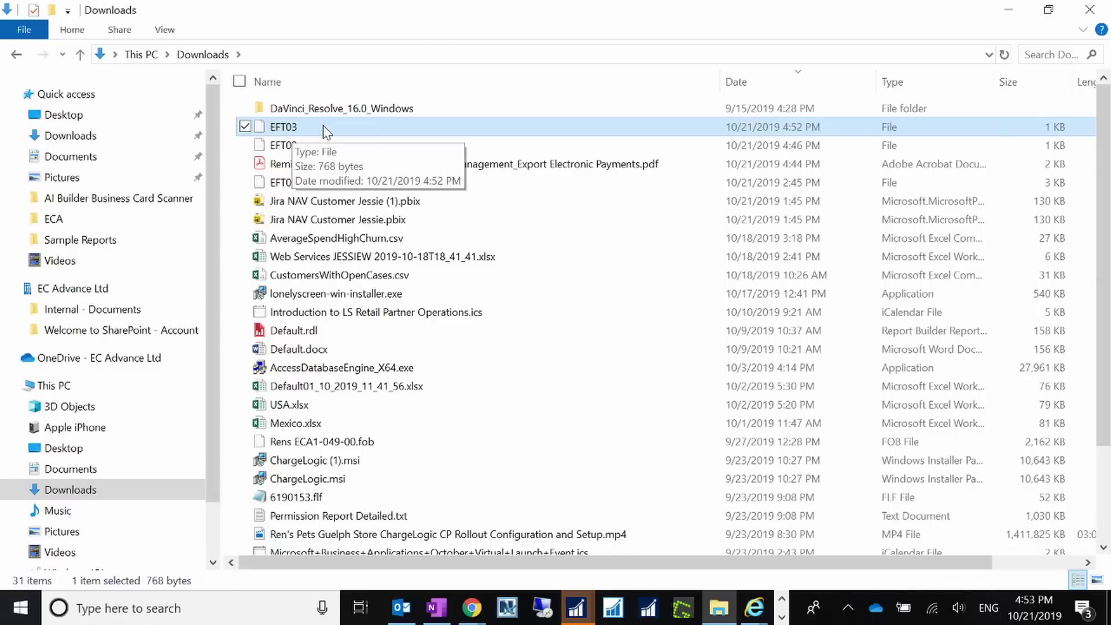
pyautogui.click(1010, 9)
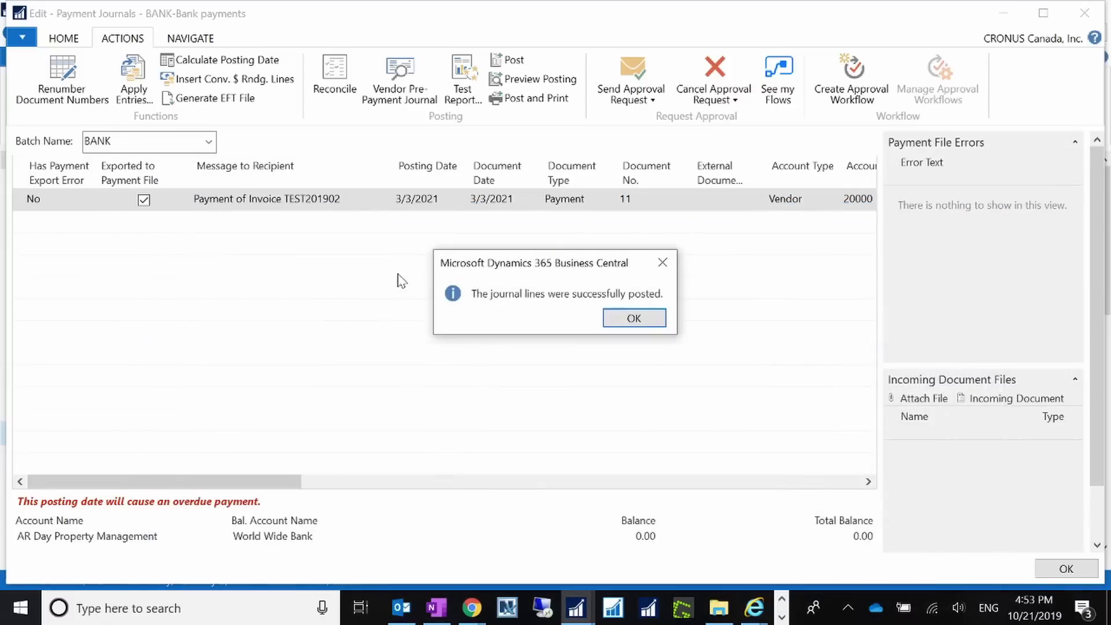